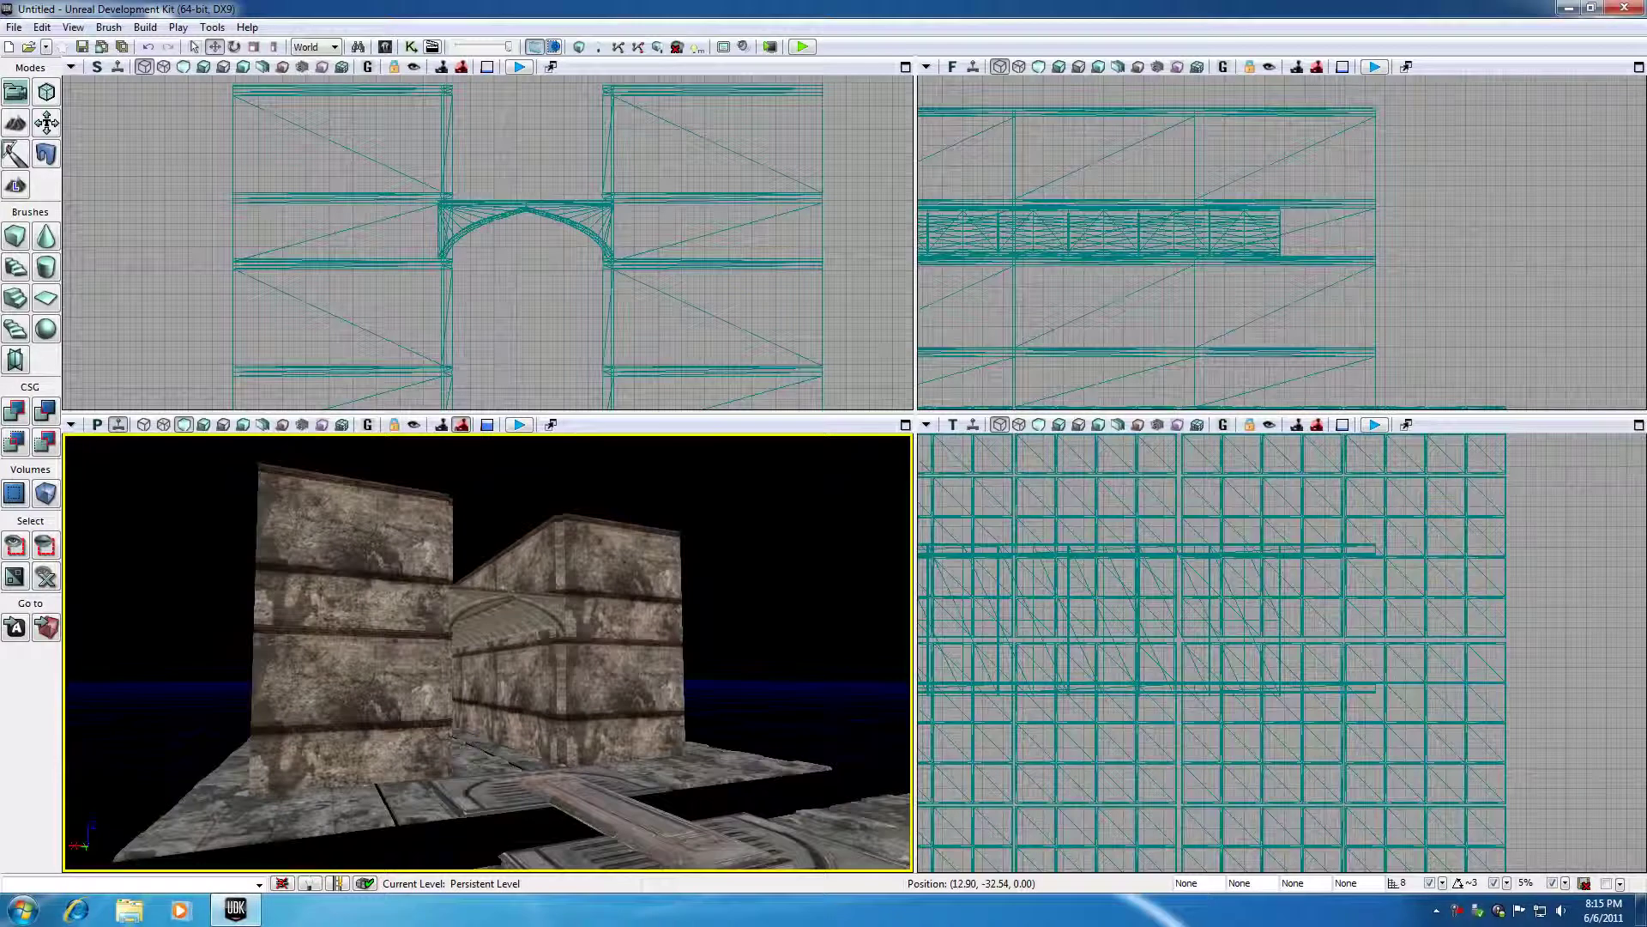
Inspect the vaulted passage and the stone wall blocks of the two buildings.
key("Up")
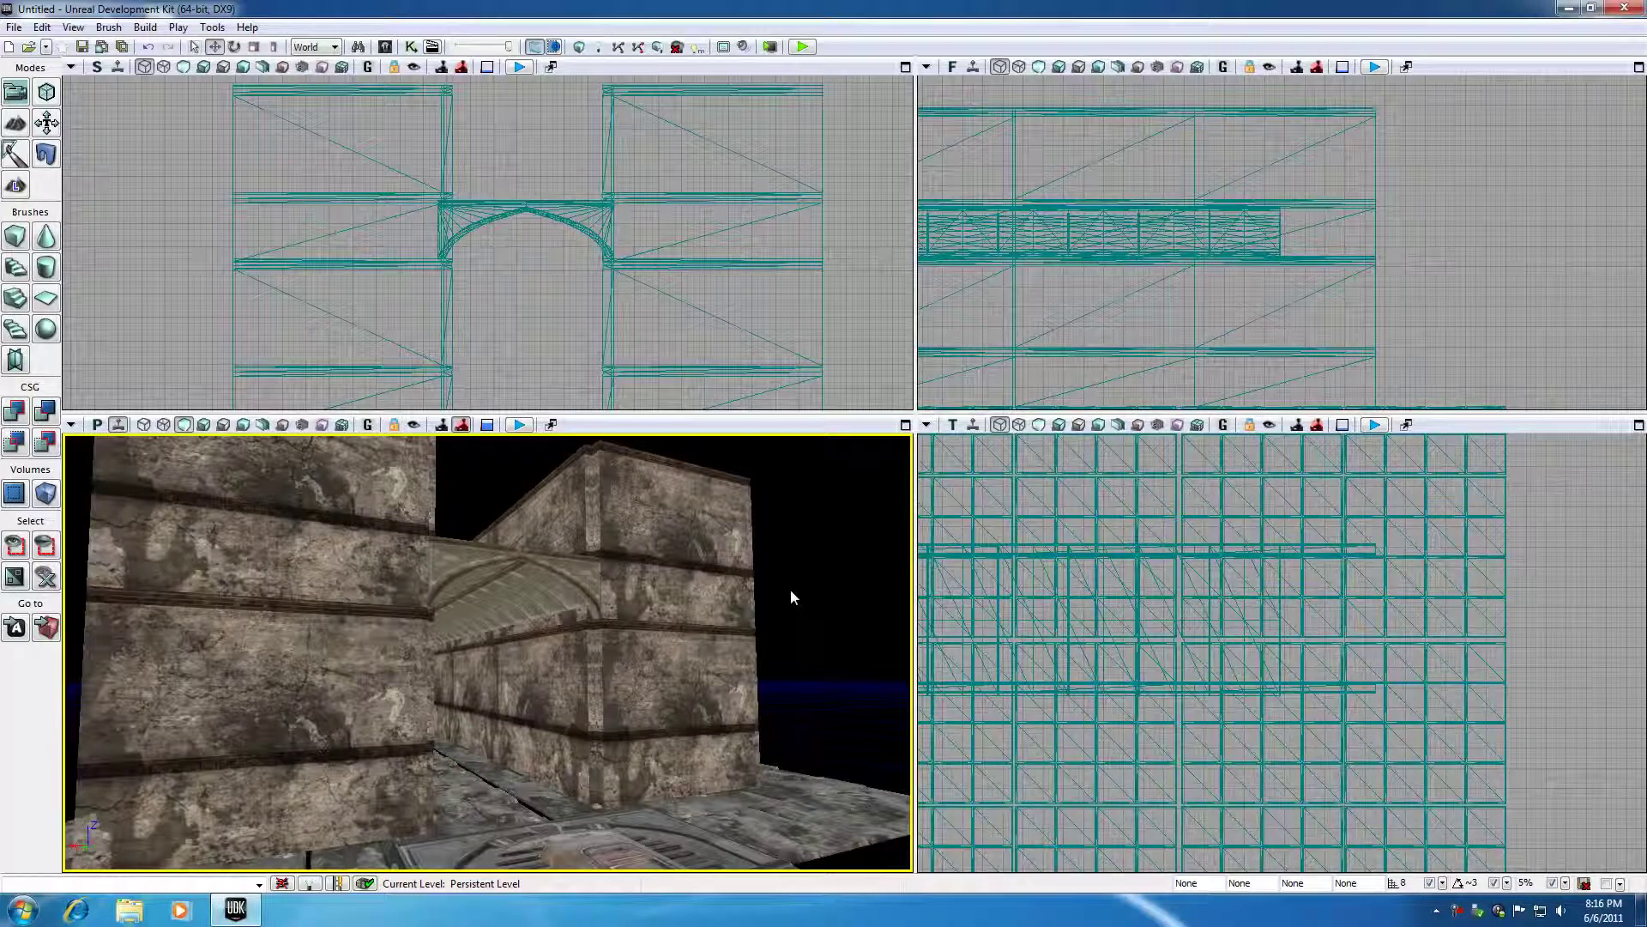
left_click_drag(787, 596, 636, 641)
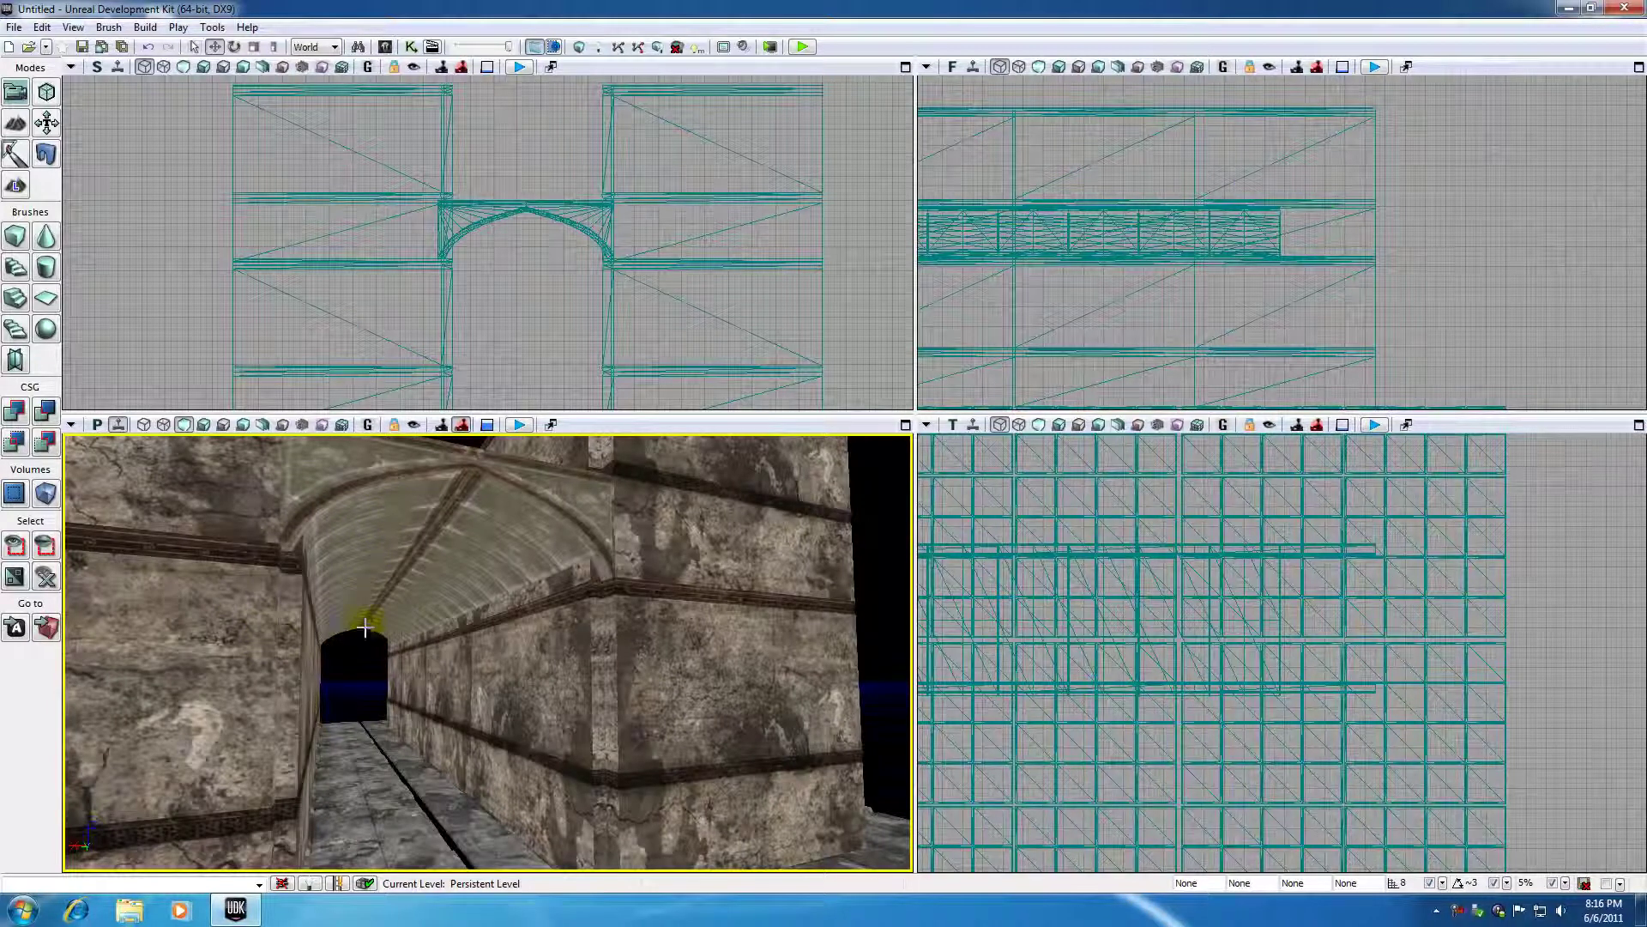
left_click(380, 585)
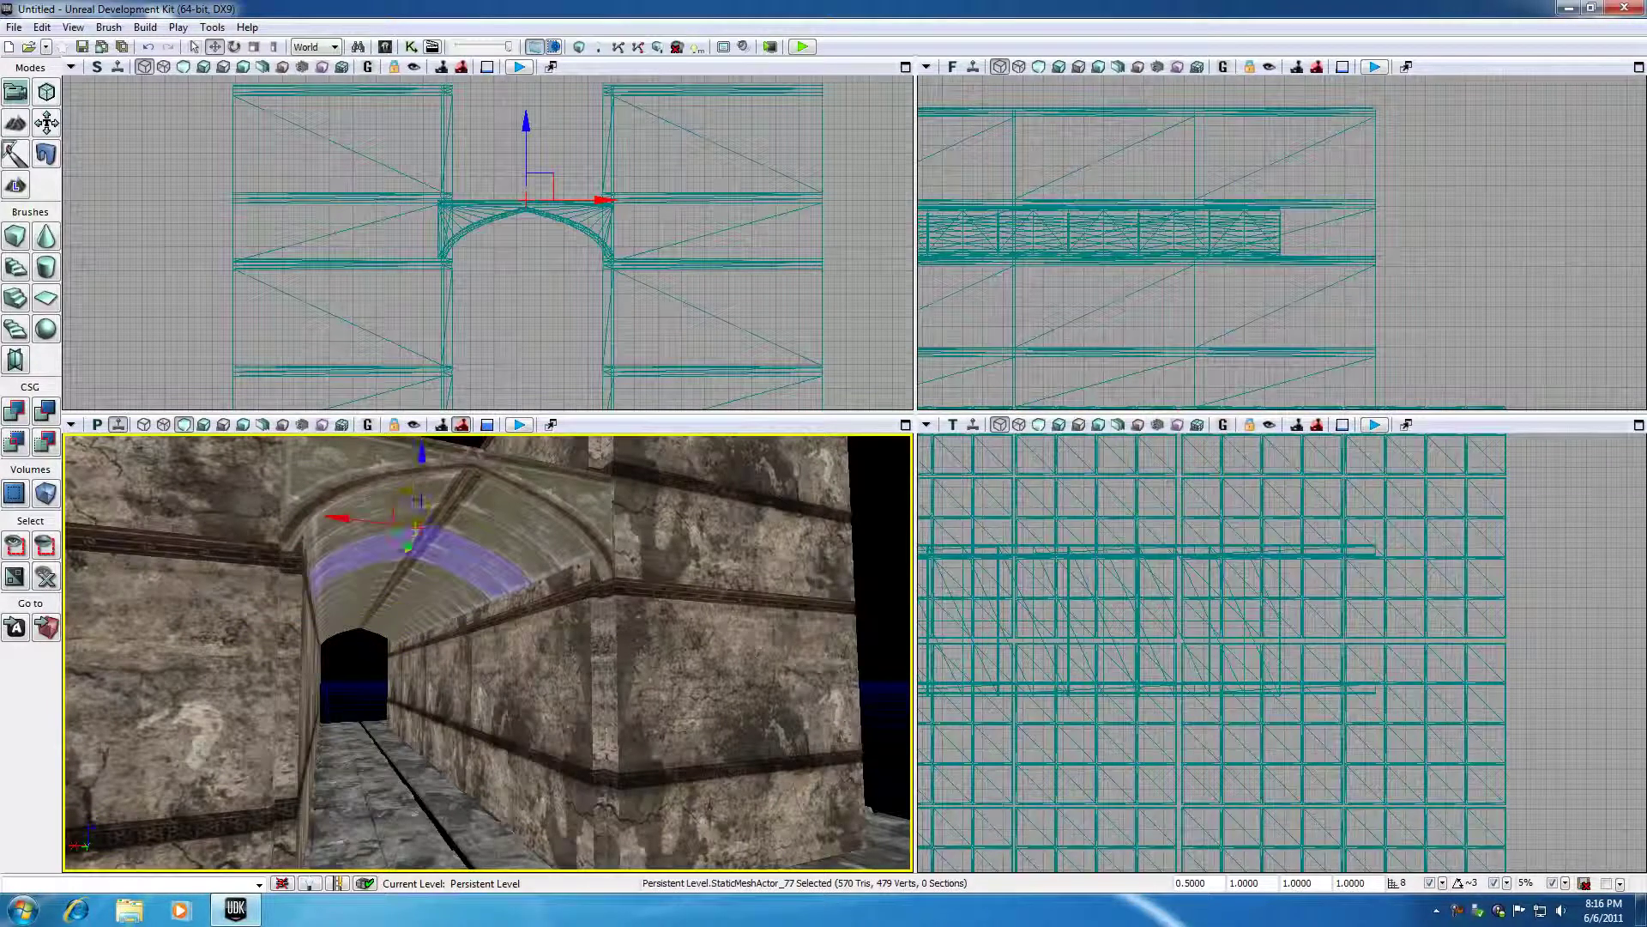
left_click(375, 664)
left_click_drag(365, 666, 403, 682)
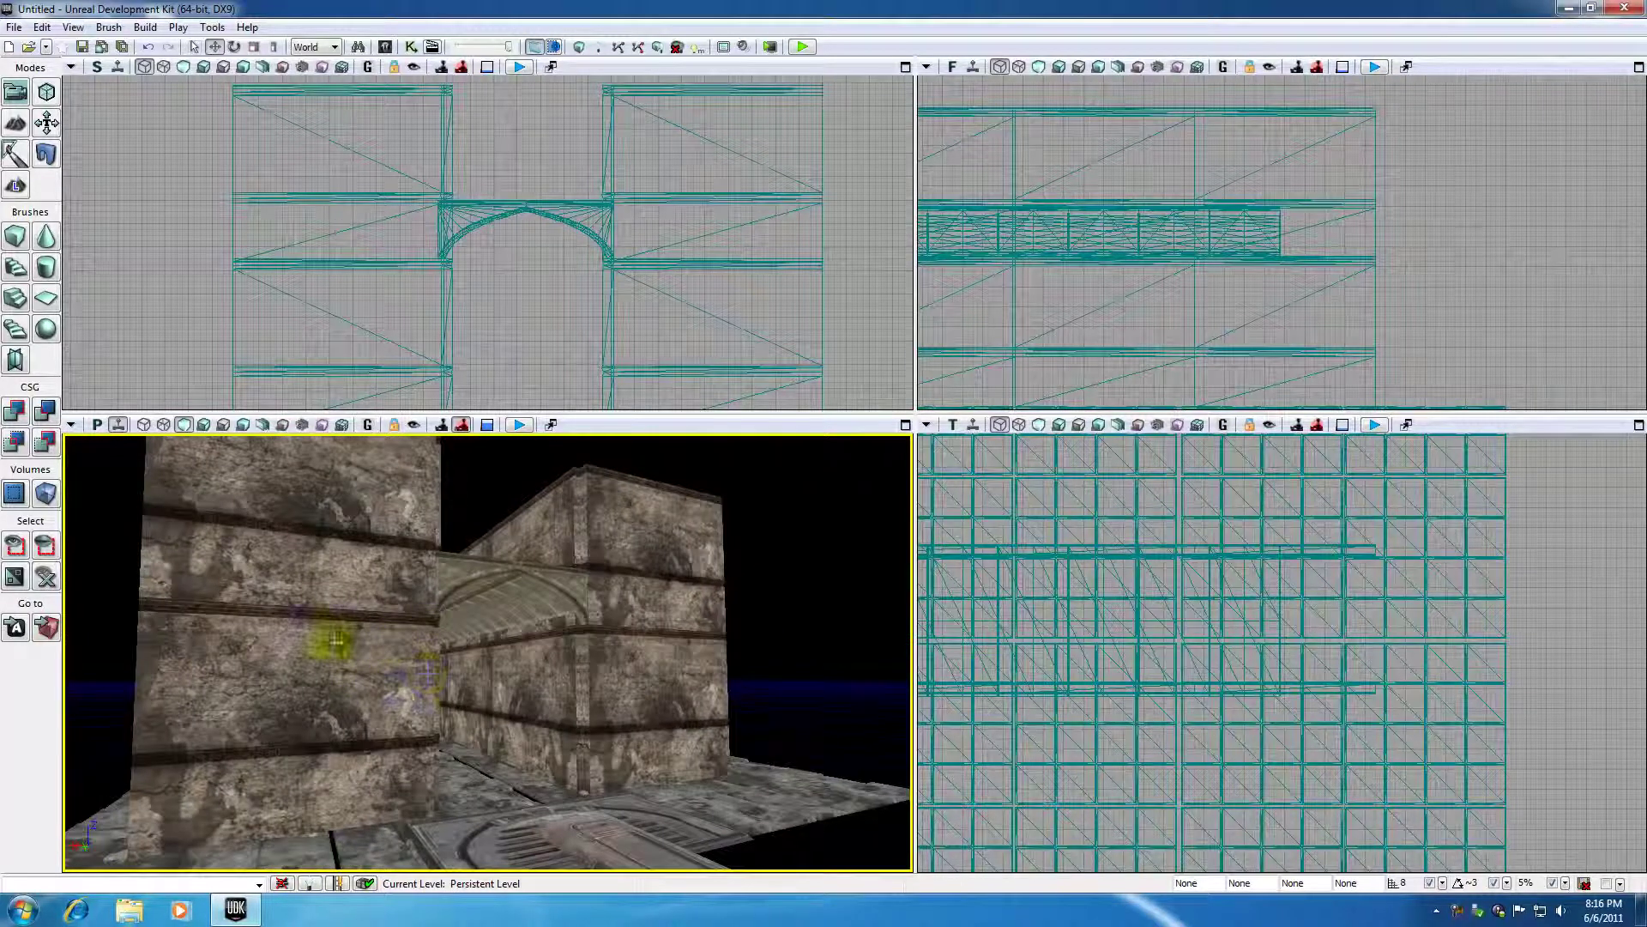
left_click(335, 639)
left_click(652, 693)
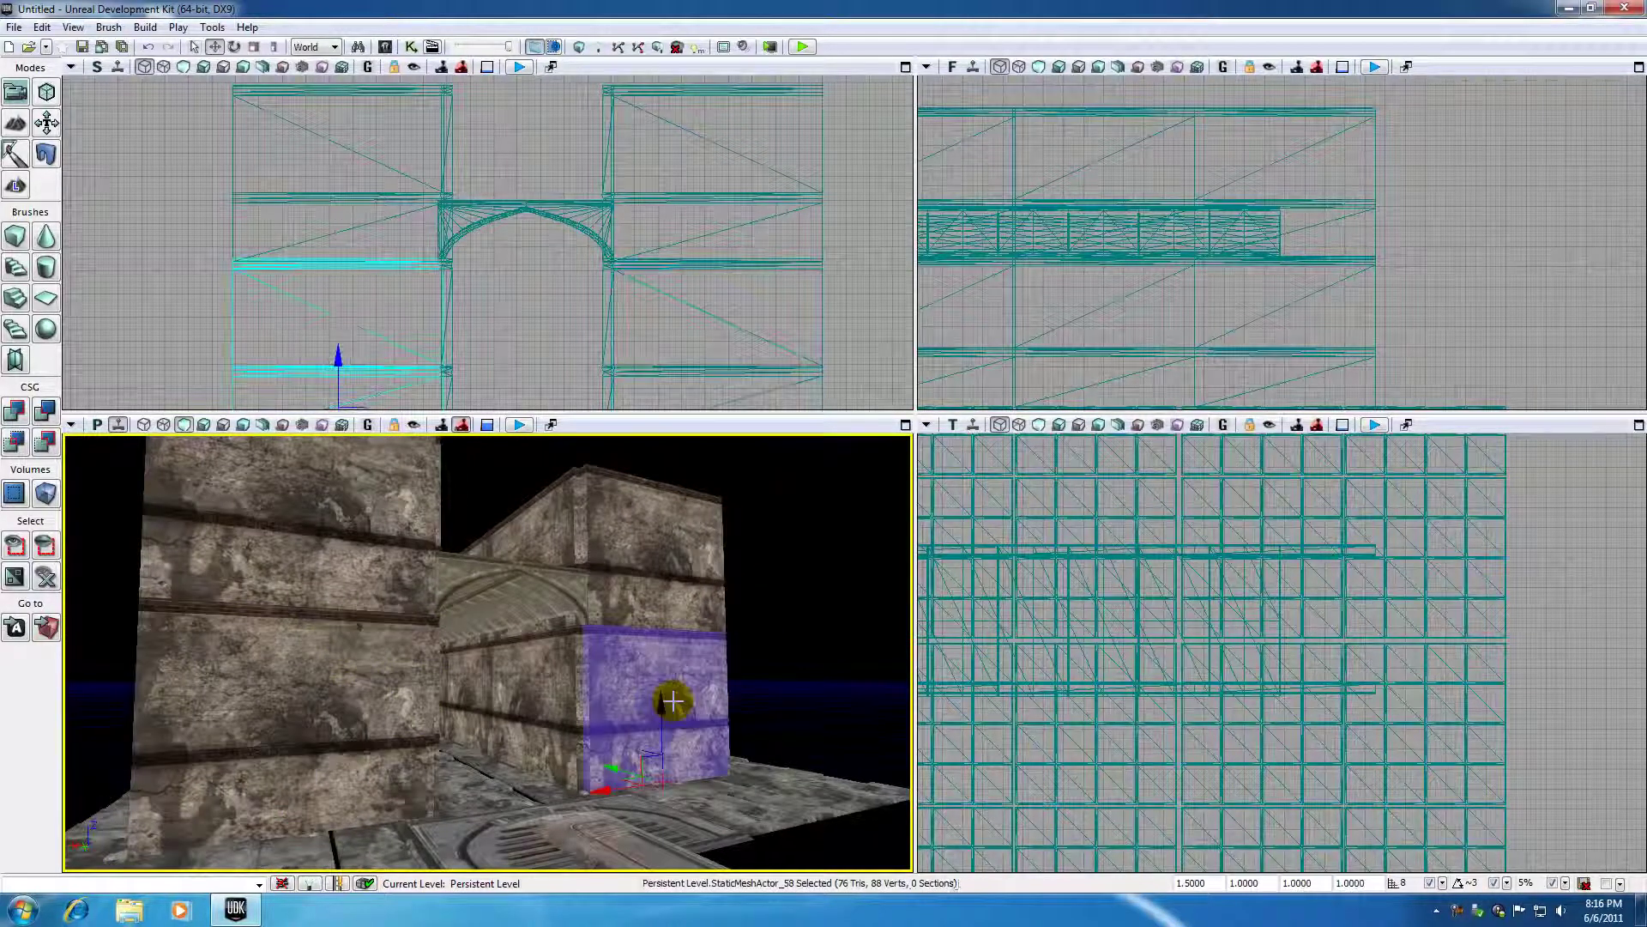
Search the static meshes in the Content Browser for "arch".
left_click(385, 46)
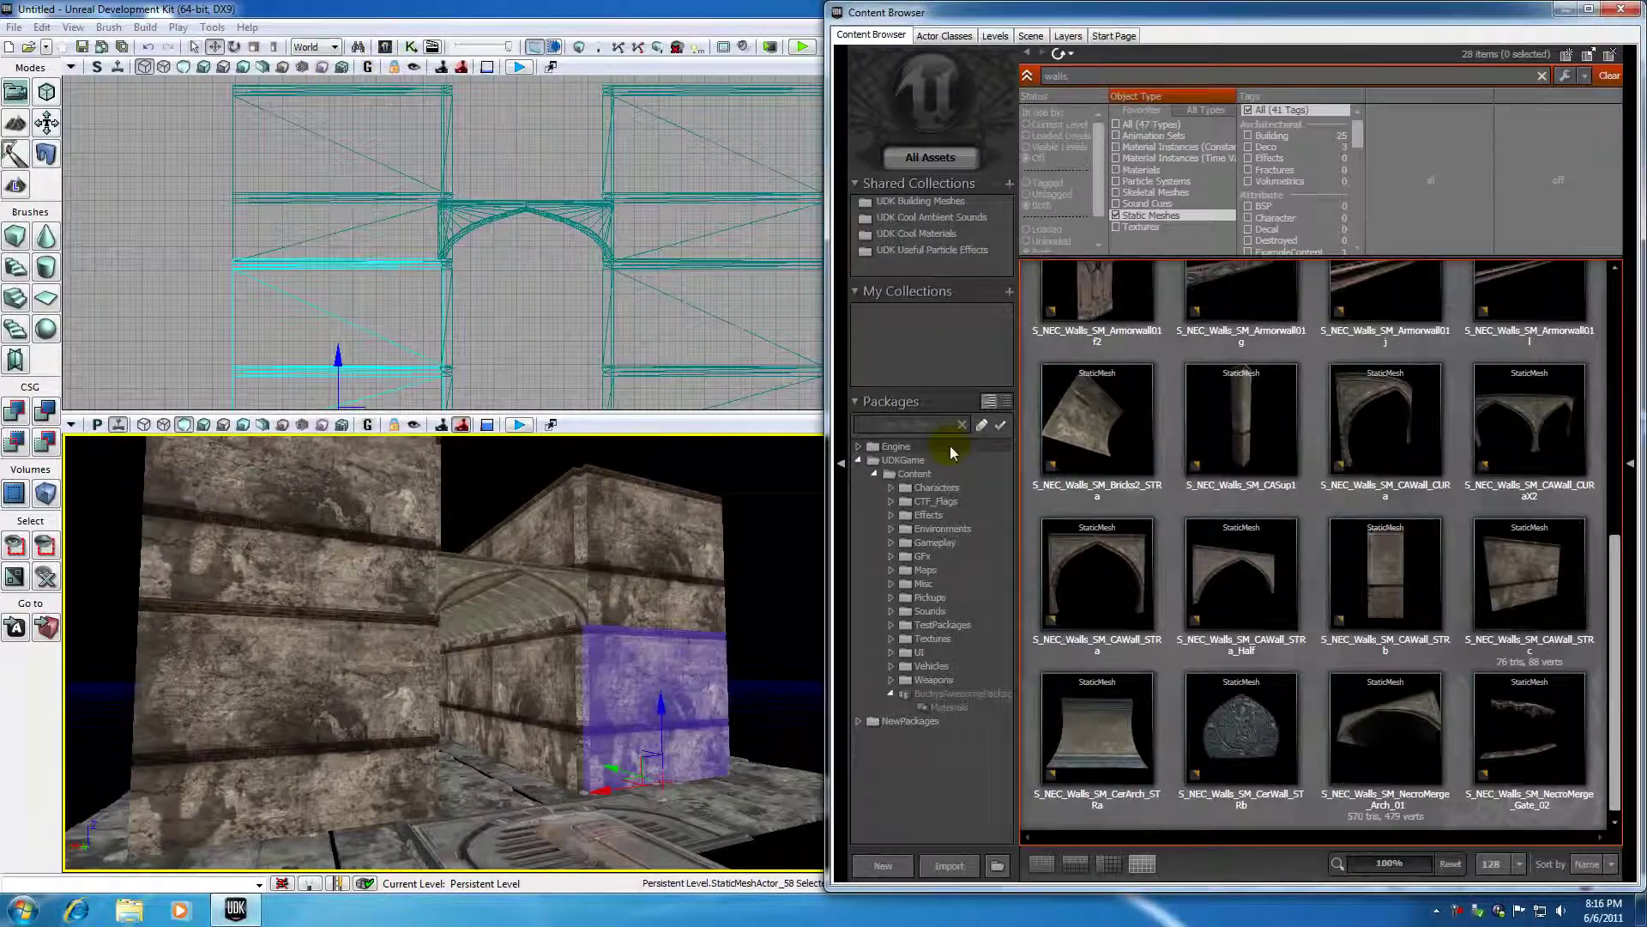
left_click(1115, 76)
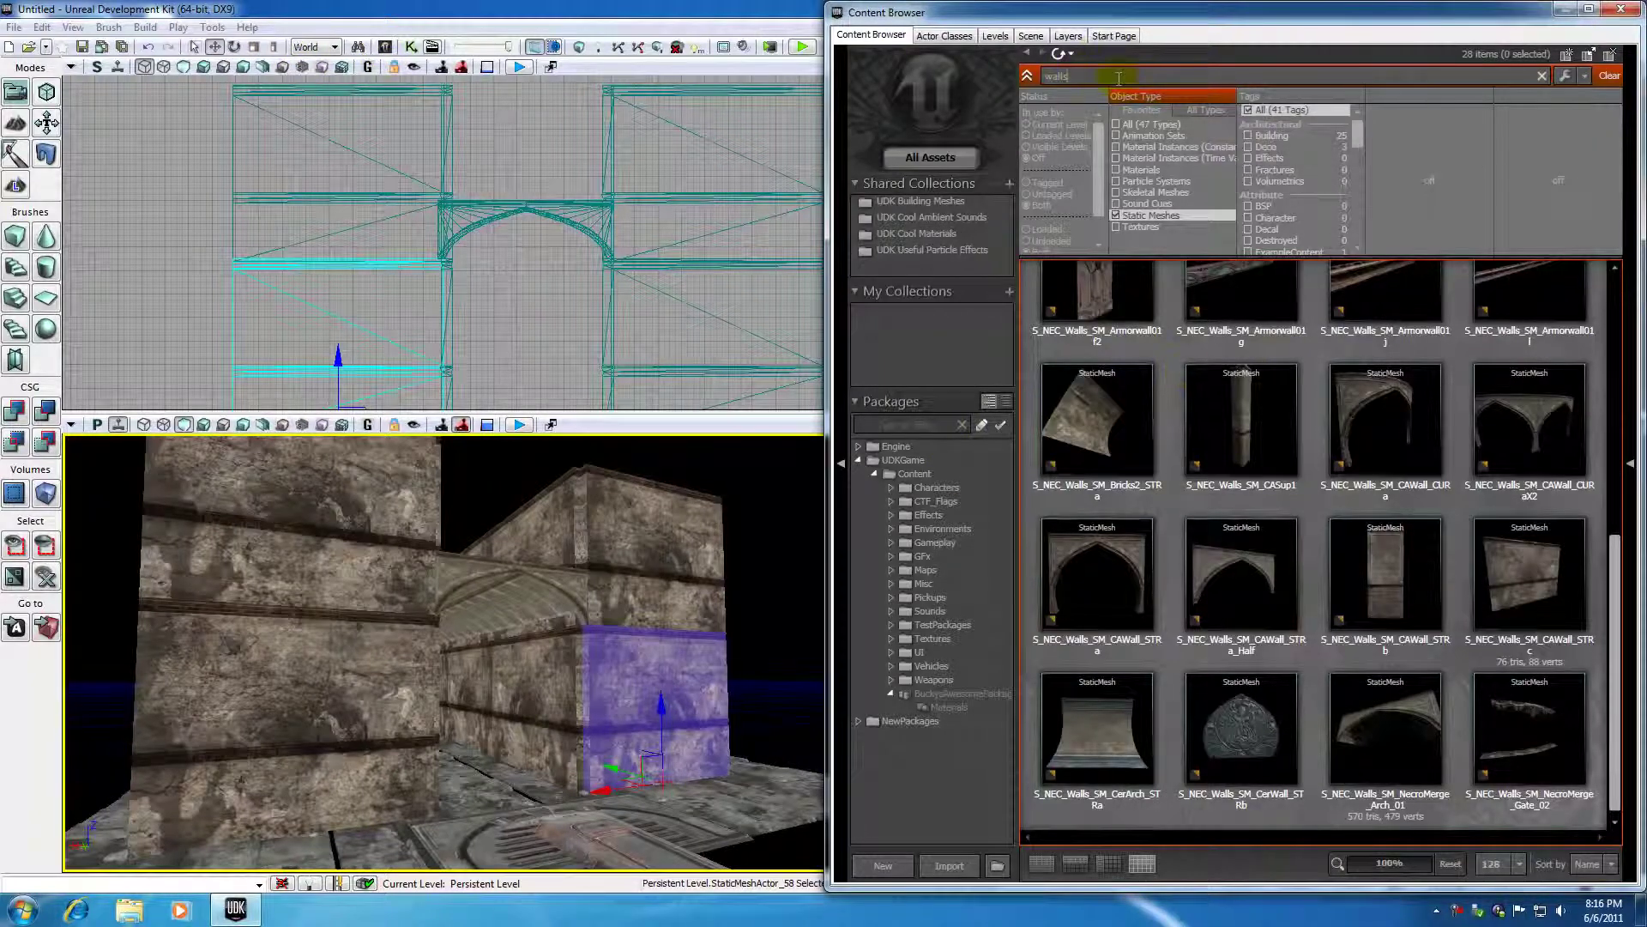
type("arch")
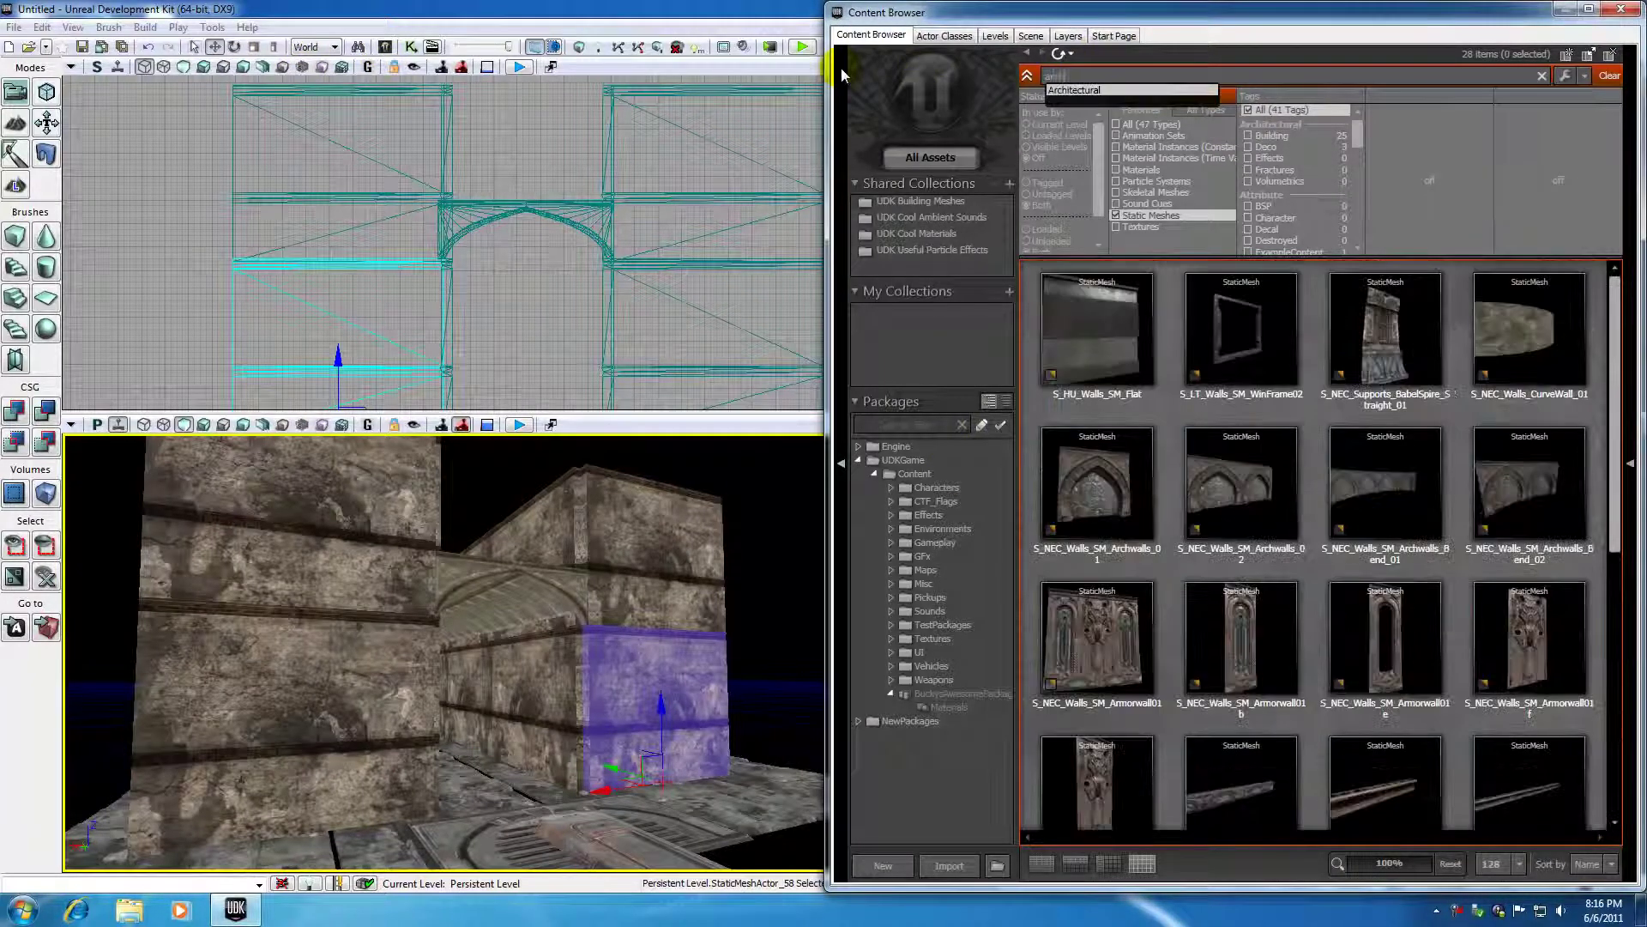
Compare the Archwalls meshes, place S_NEC_Walls_SM_Archwalls_01 at the base of the near building, and close the Content Browser.
left_click(1529, 333)
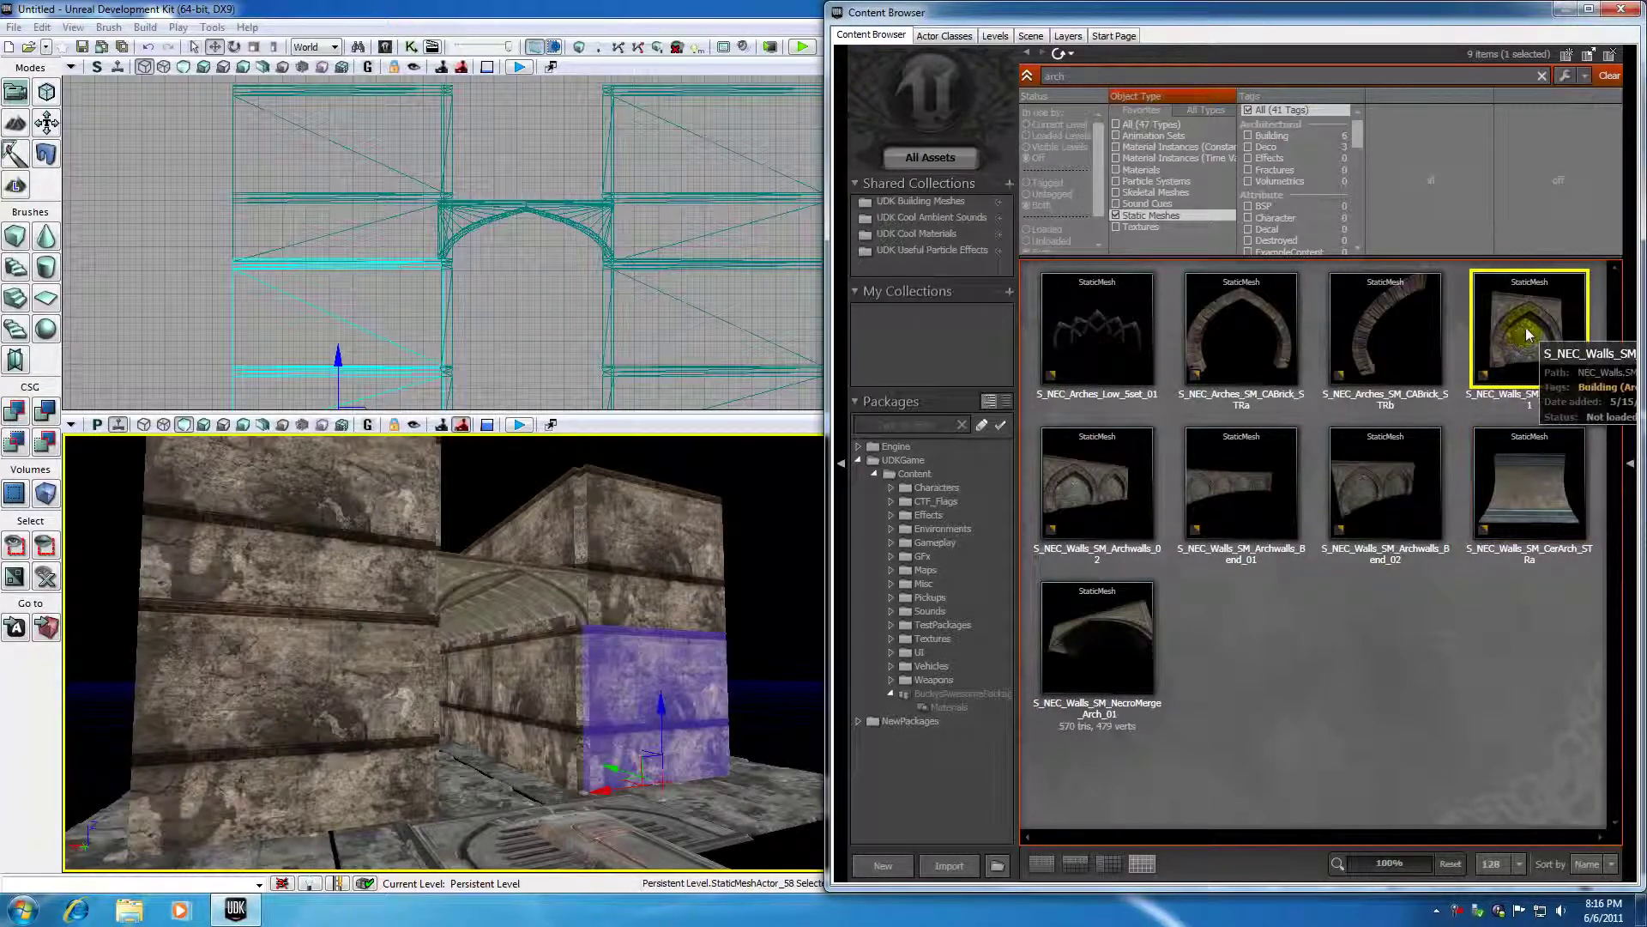
left_click(1109, 502)
left_click(1551, 343)
left_click(1108, 477)
left_click(1514, 345)
left_click(1118, 480)
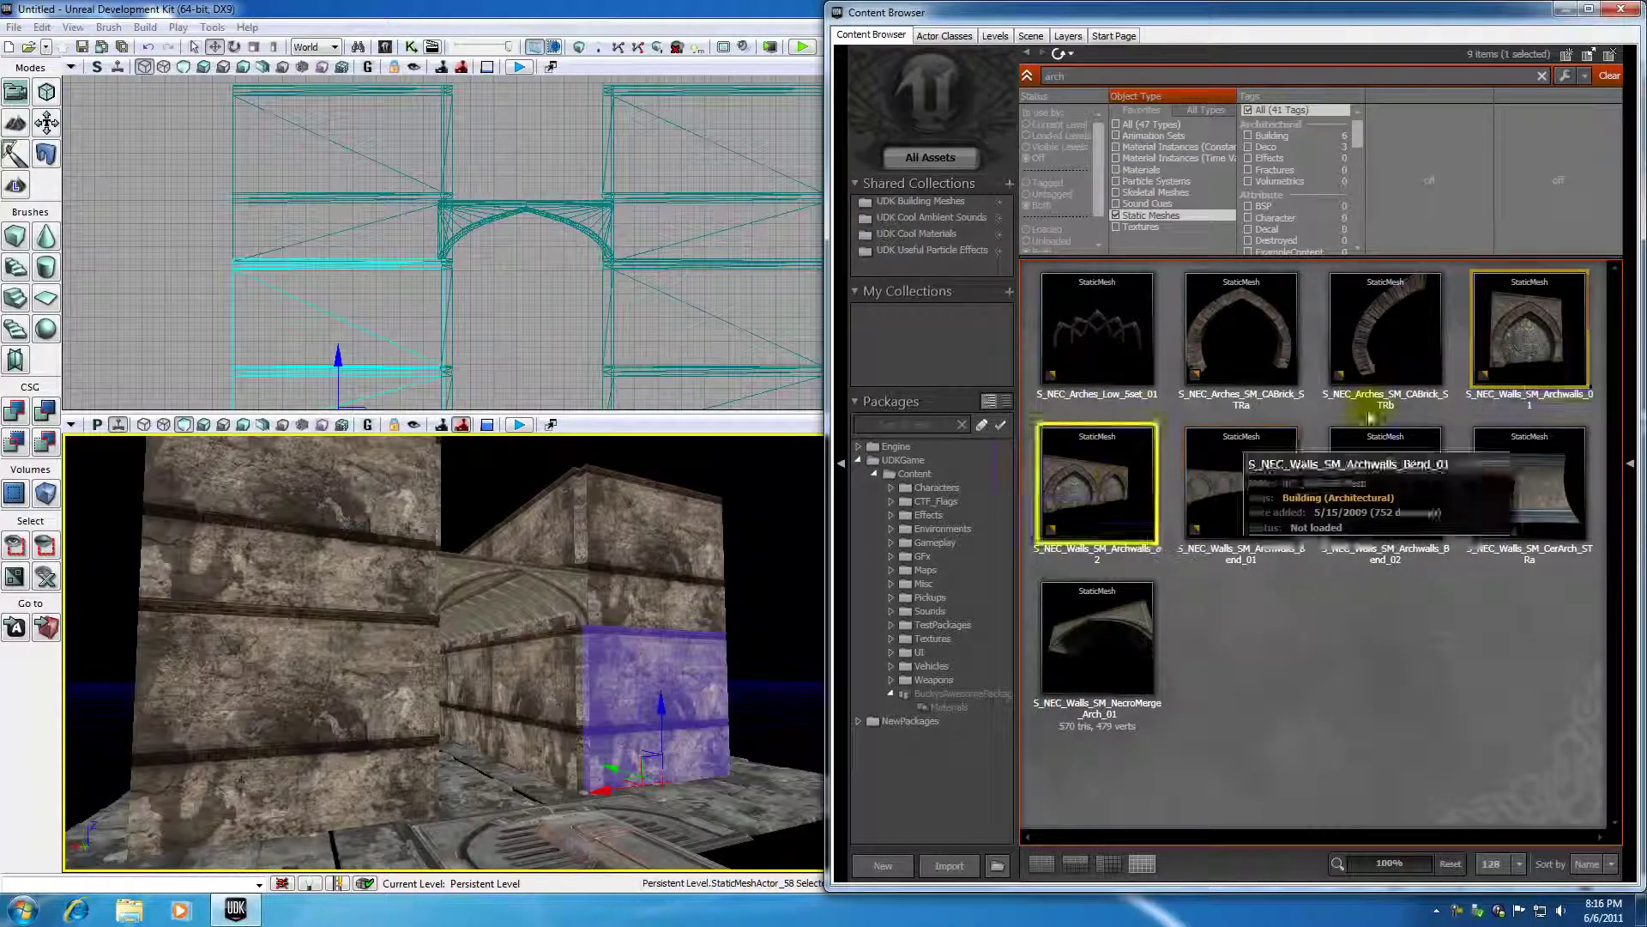
left_click_drag(1520, 341, 332, 777)
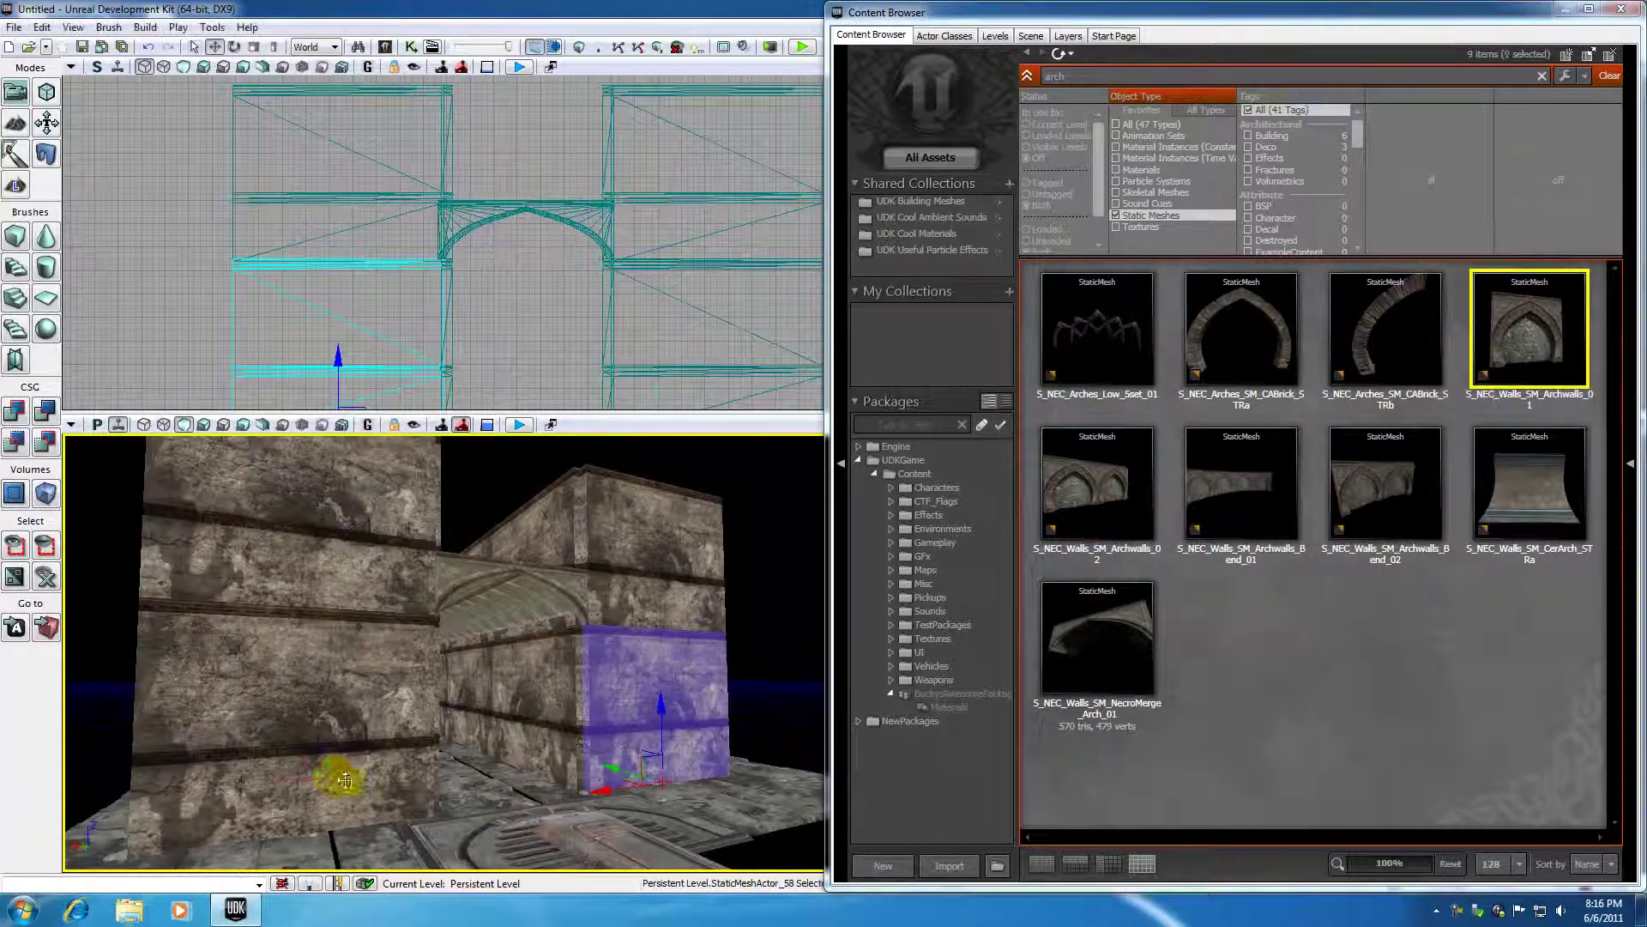
left_click(1620, 8)
Move the arch wall mesh outward in the top view, away from the building's front wall.
scroll(1505, 331, "up", 4)
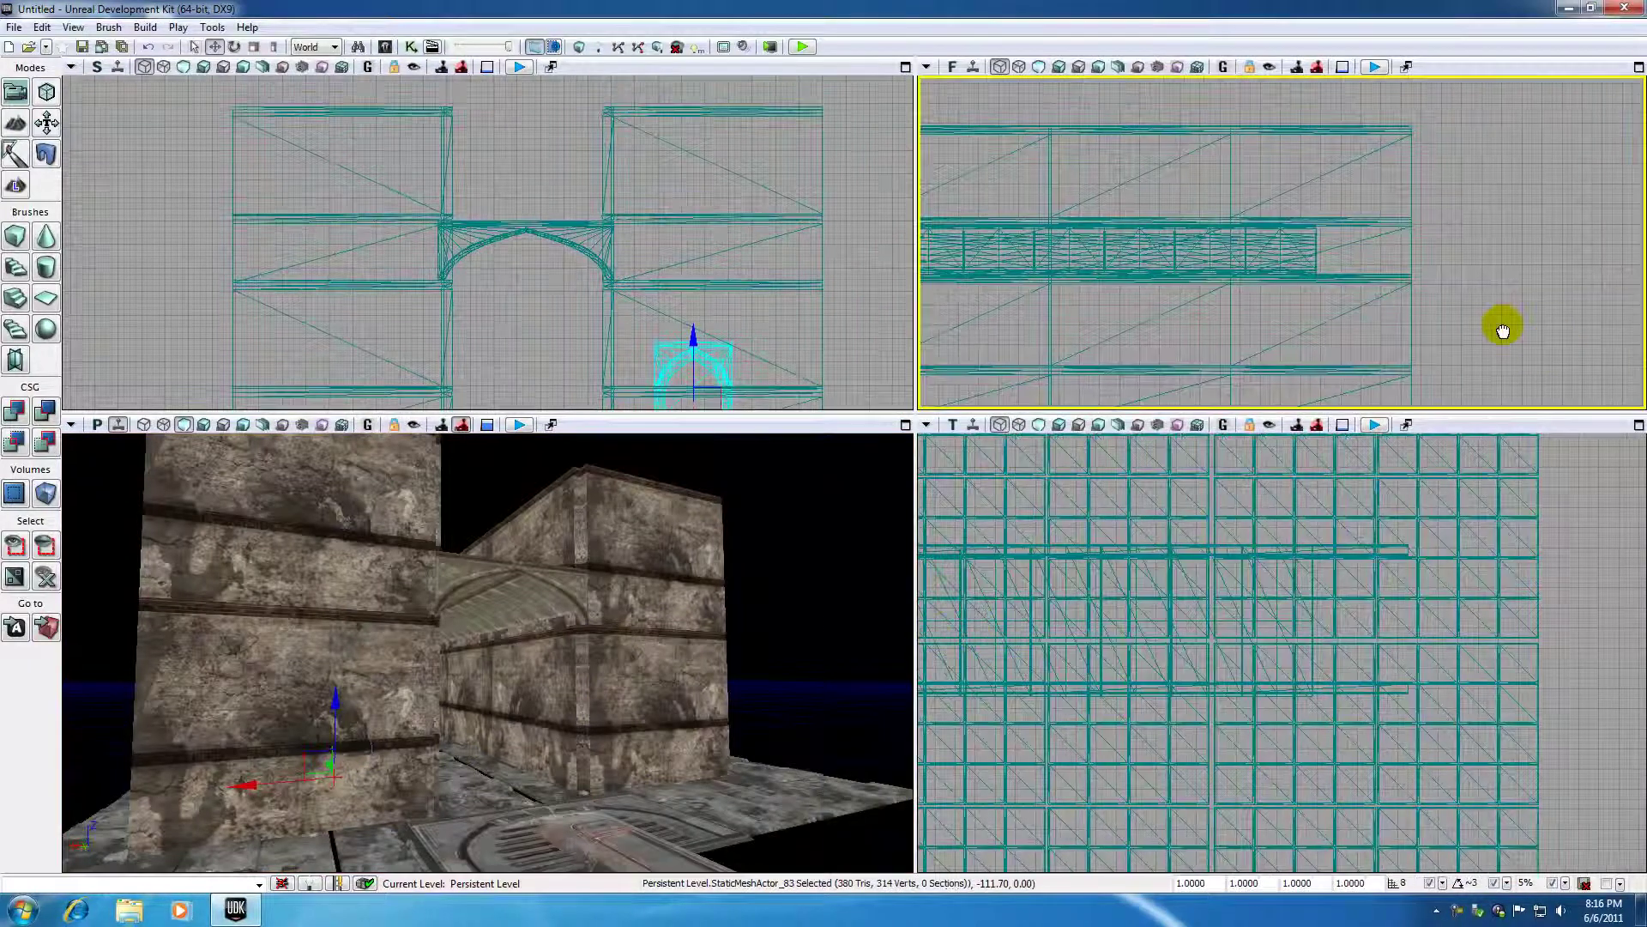
scroll(1064, 678, "down", 4)
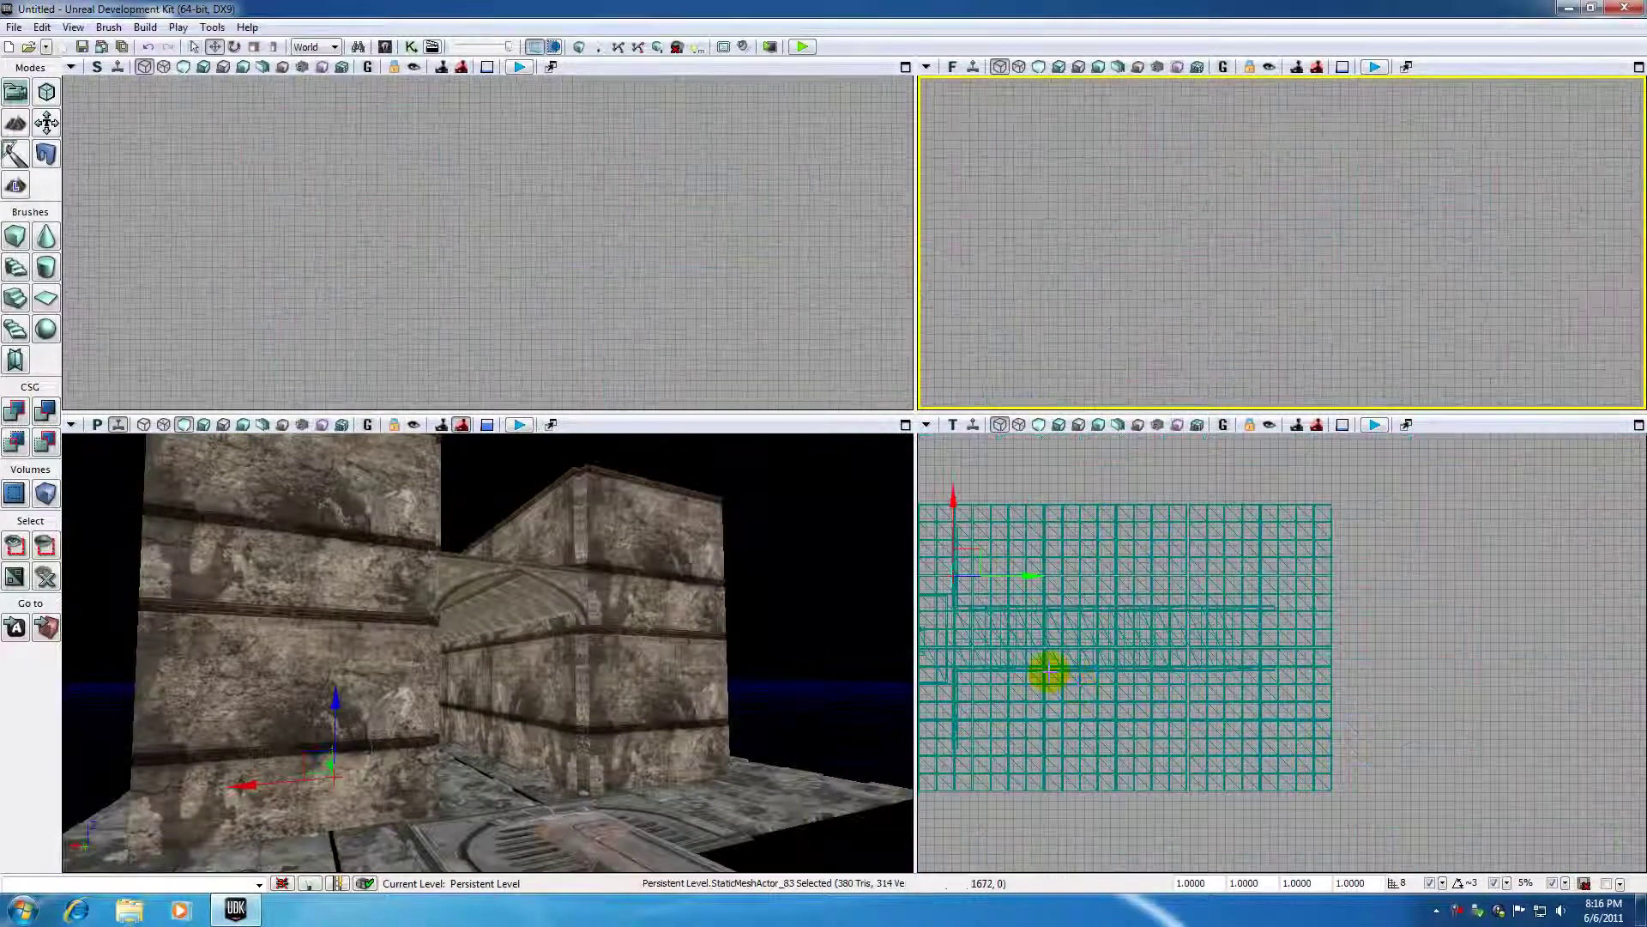
left_click_drag(1028, 575, 989, 583)
left_click_drag(1020, 498, 1145, 510)
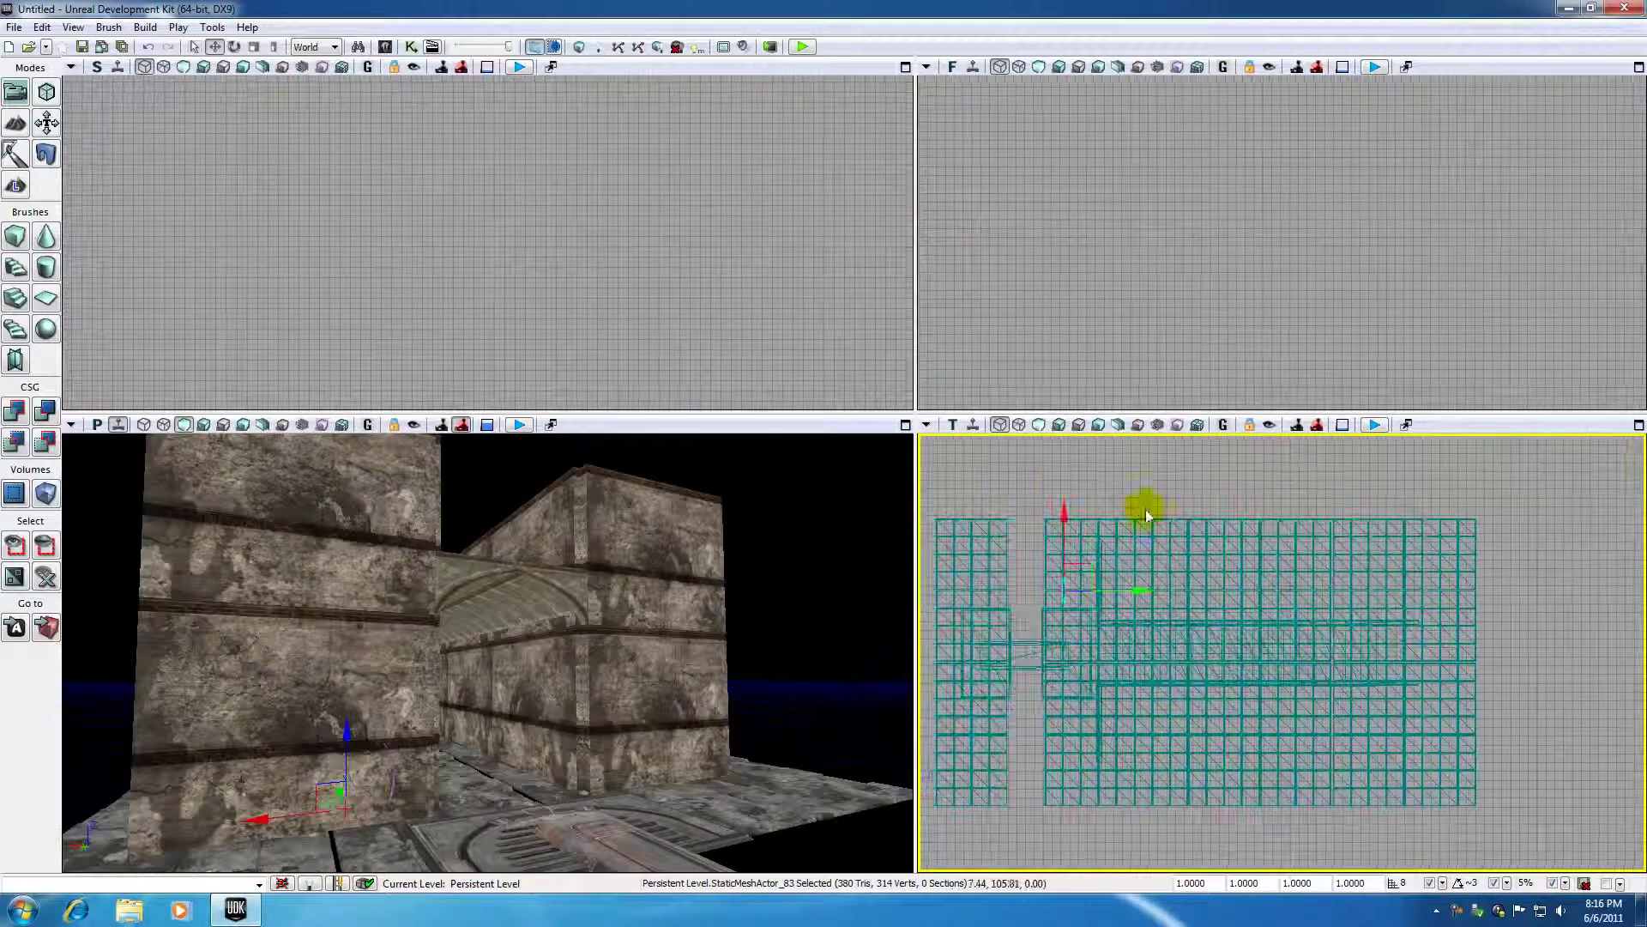
Rotate the arch wall about its vertical axis so its carved face points away from the building.
left_click(235, 47)
left_click_drag(1150, 691, 1088, 505)
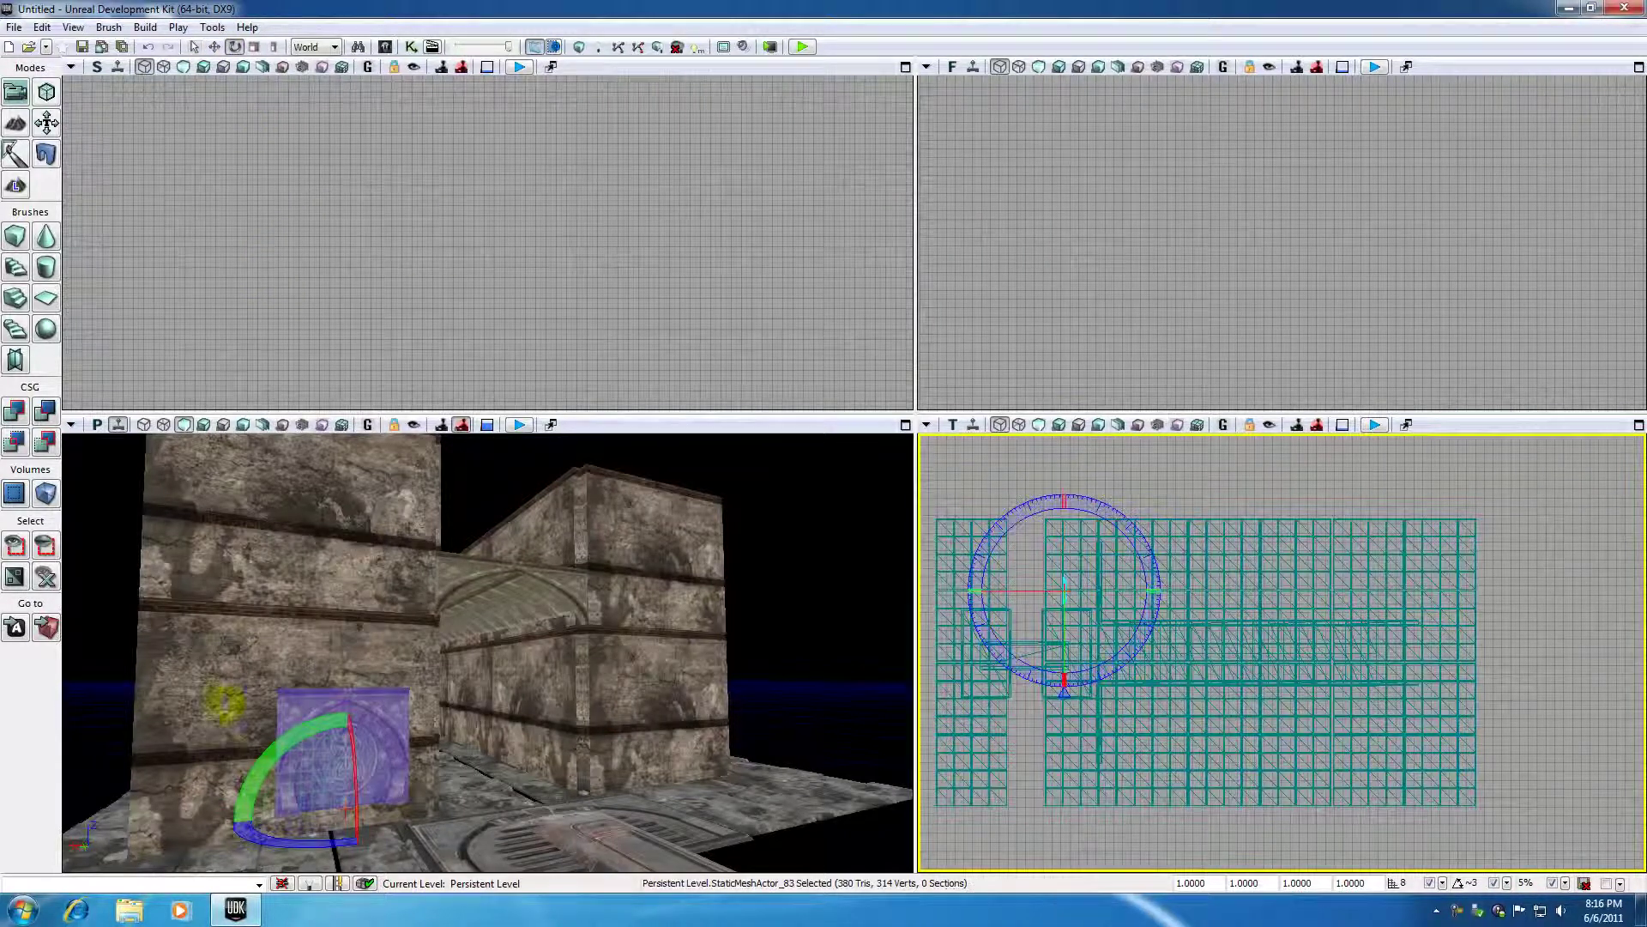
left_click(339, 715)
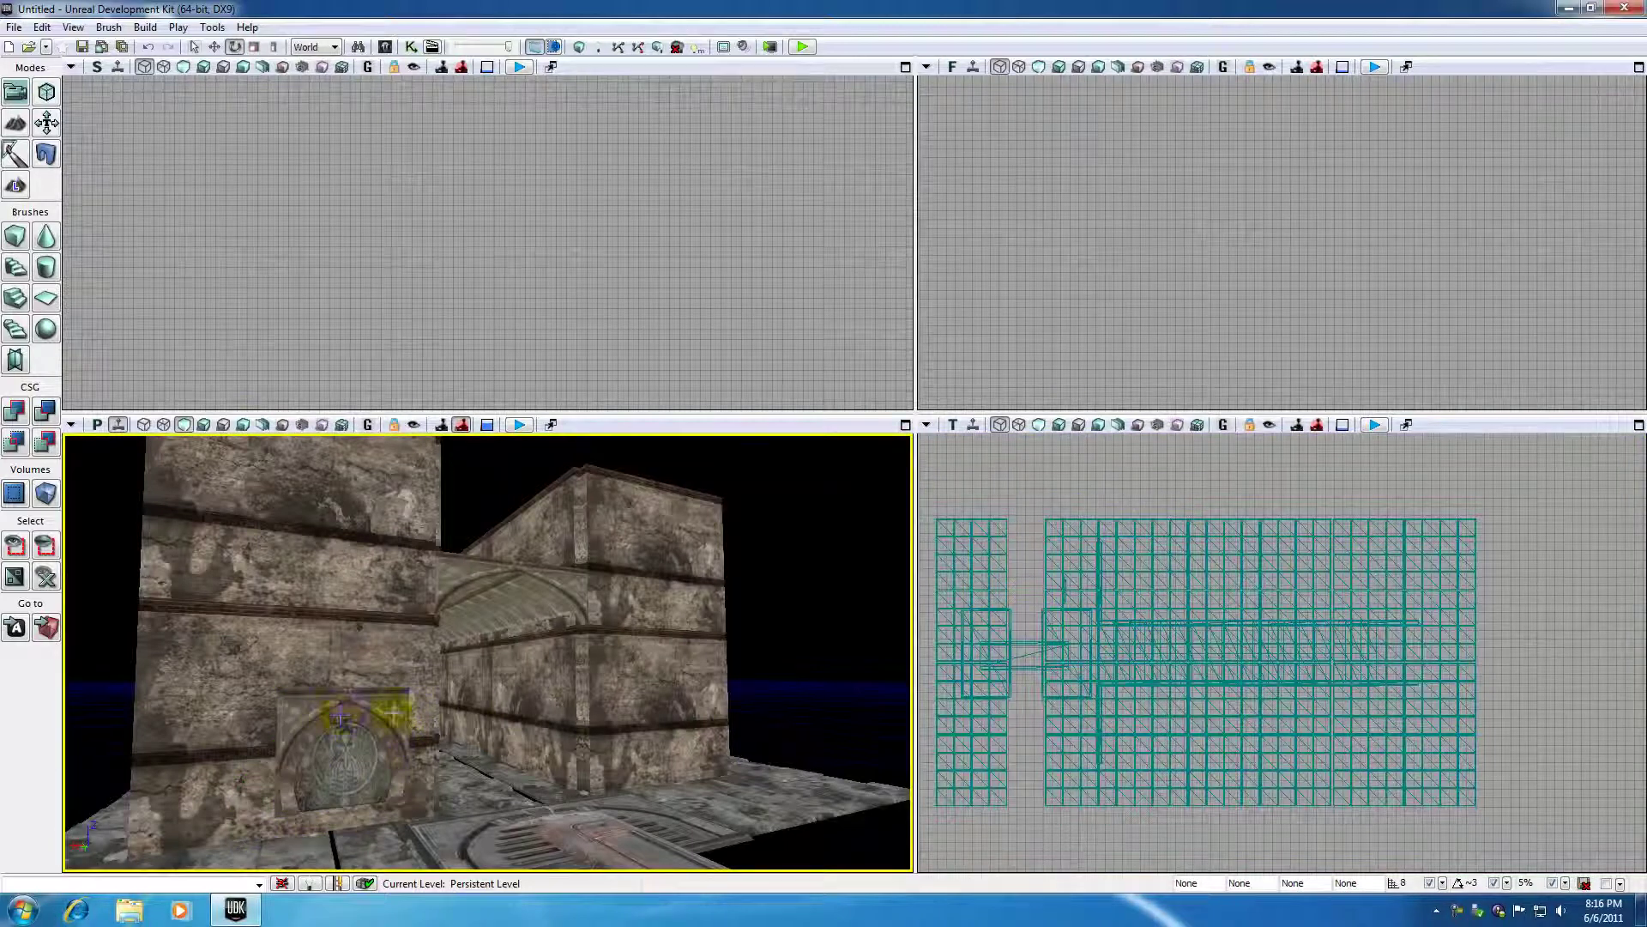
left_click(396, 706)
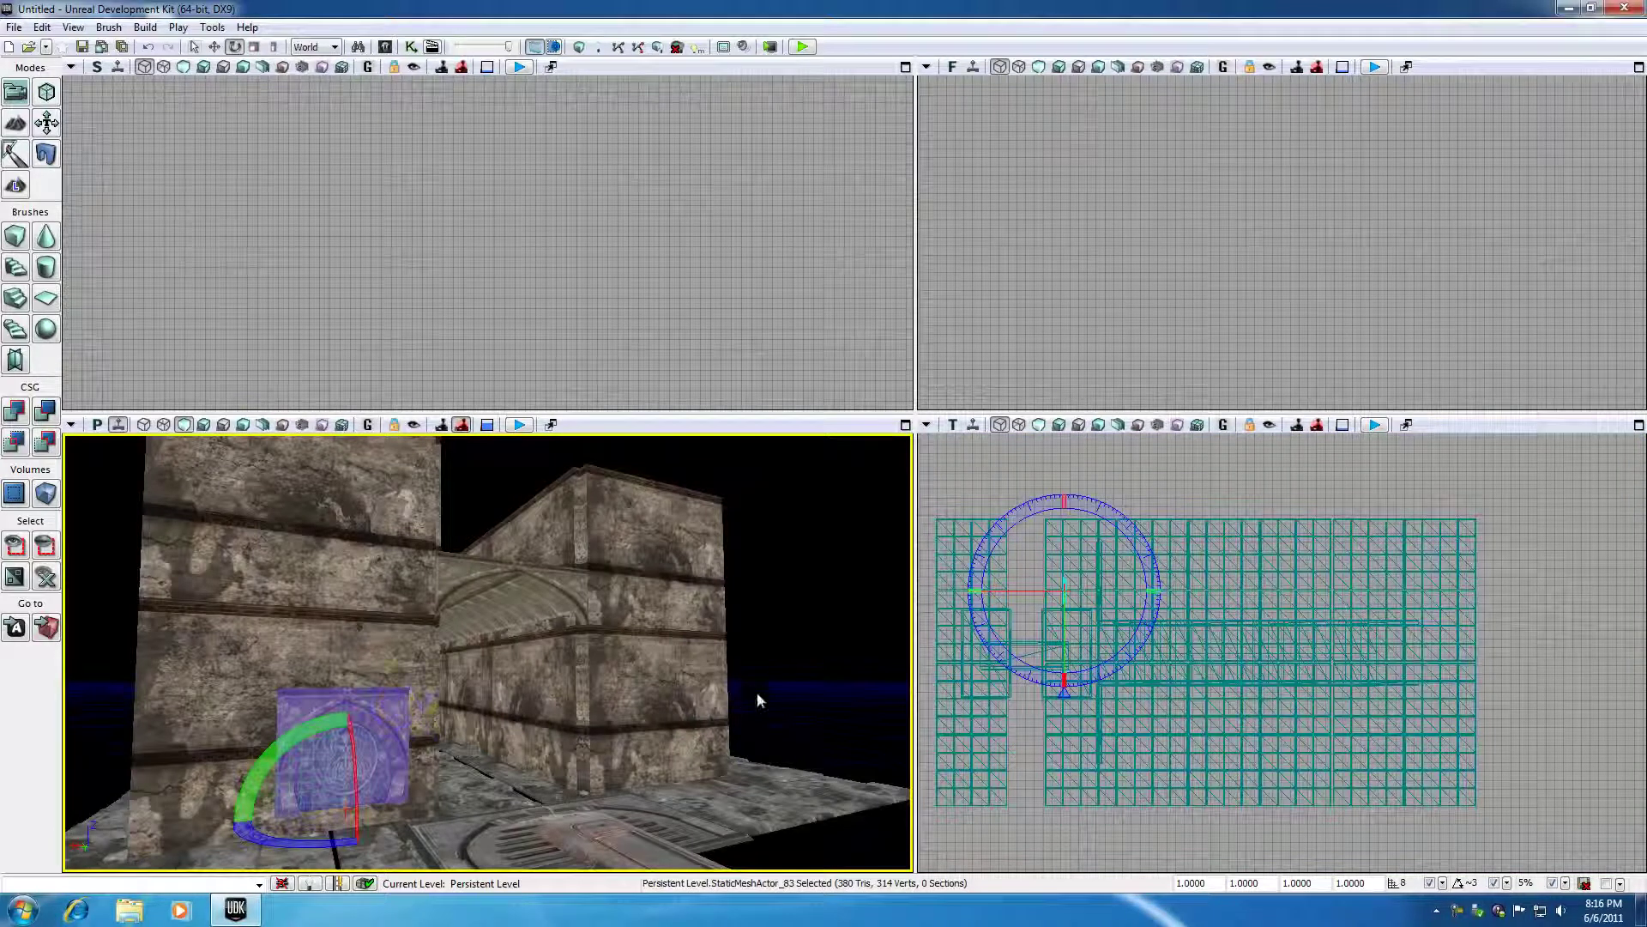
Scale the arch wall mesh uniformly to 2.0.
left_click_drag(749, 700, 805, 697)
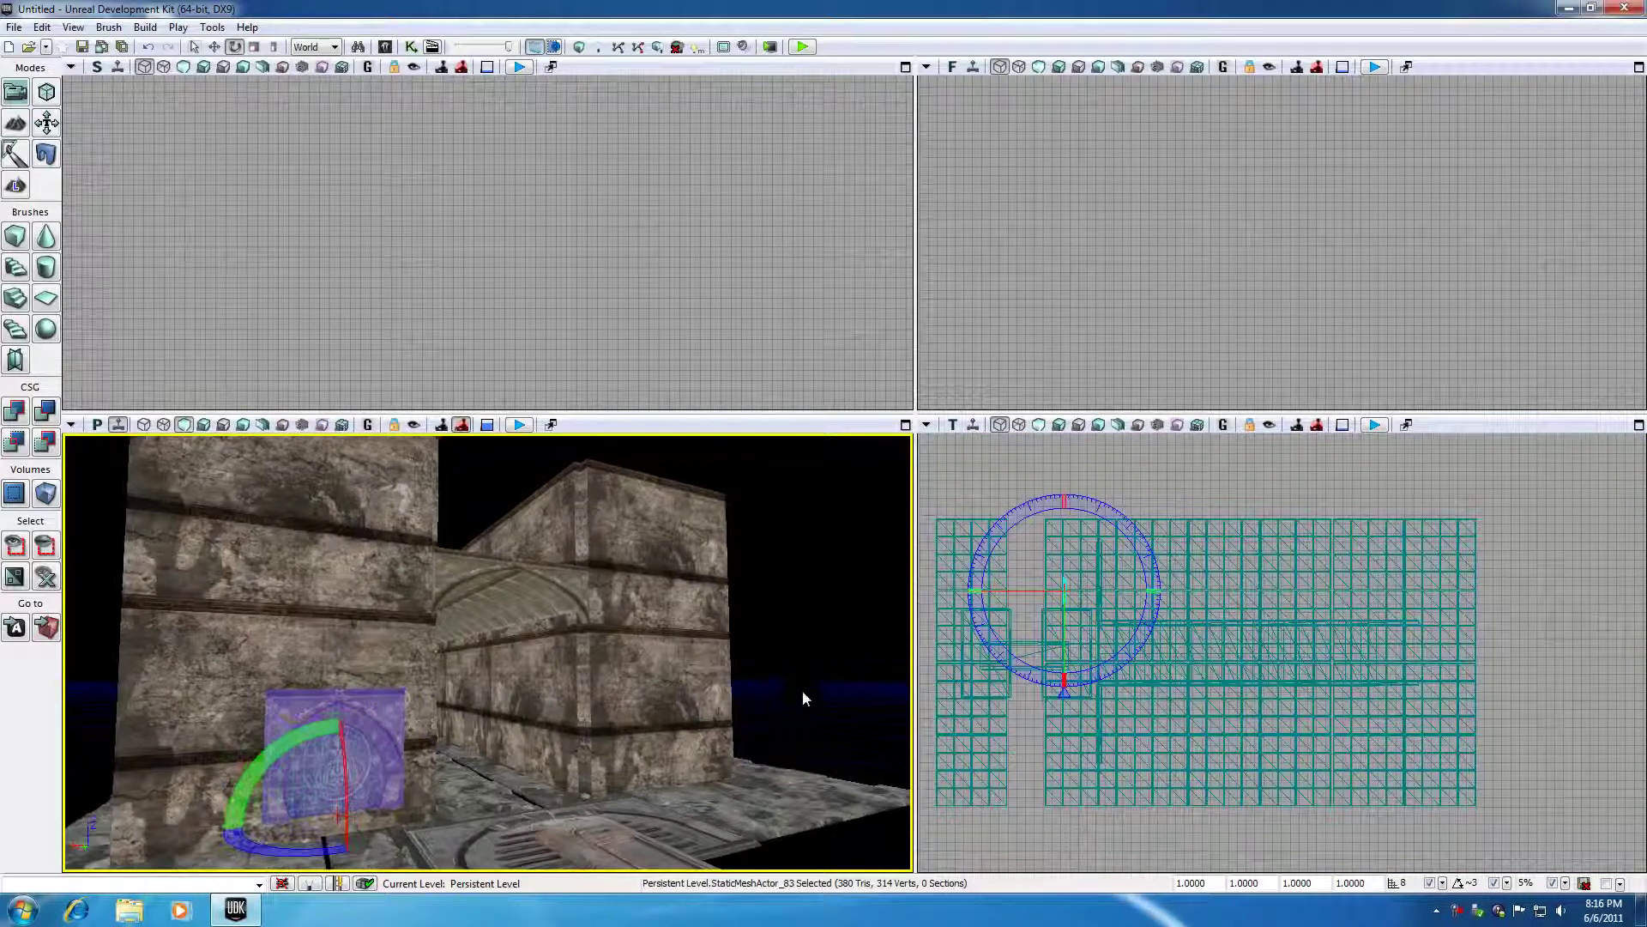
left_click(498, 460)
mouse_move(98, 739)
left_mouse_down()
mouse_move(92, 802)
mouse_move(86, 669)
mouse_move(80, 733)
left_mouse_up()
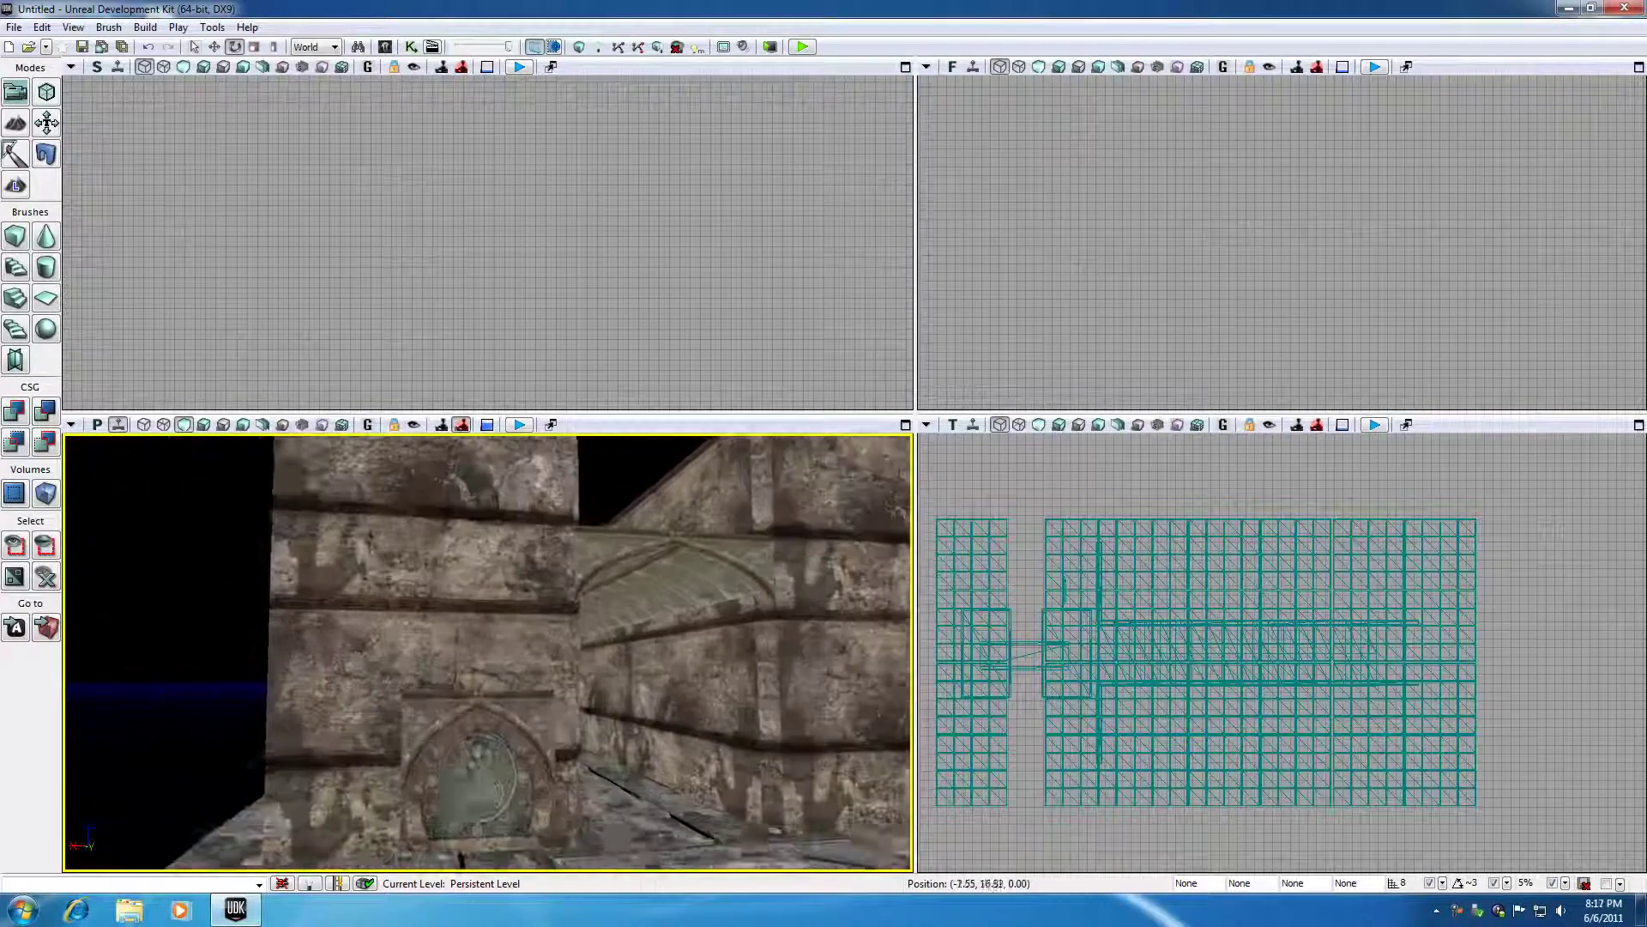
left_click_drag(107, 677, 382, 743)
left_click(437, 718)
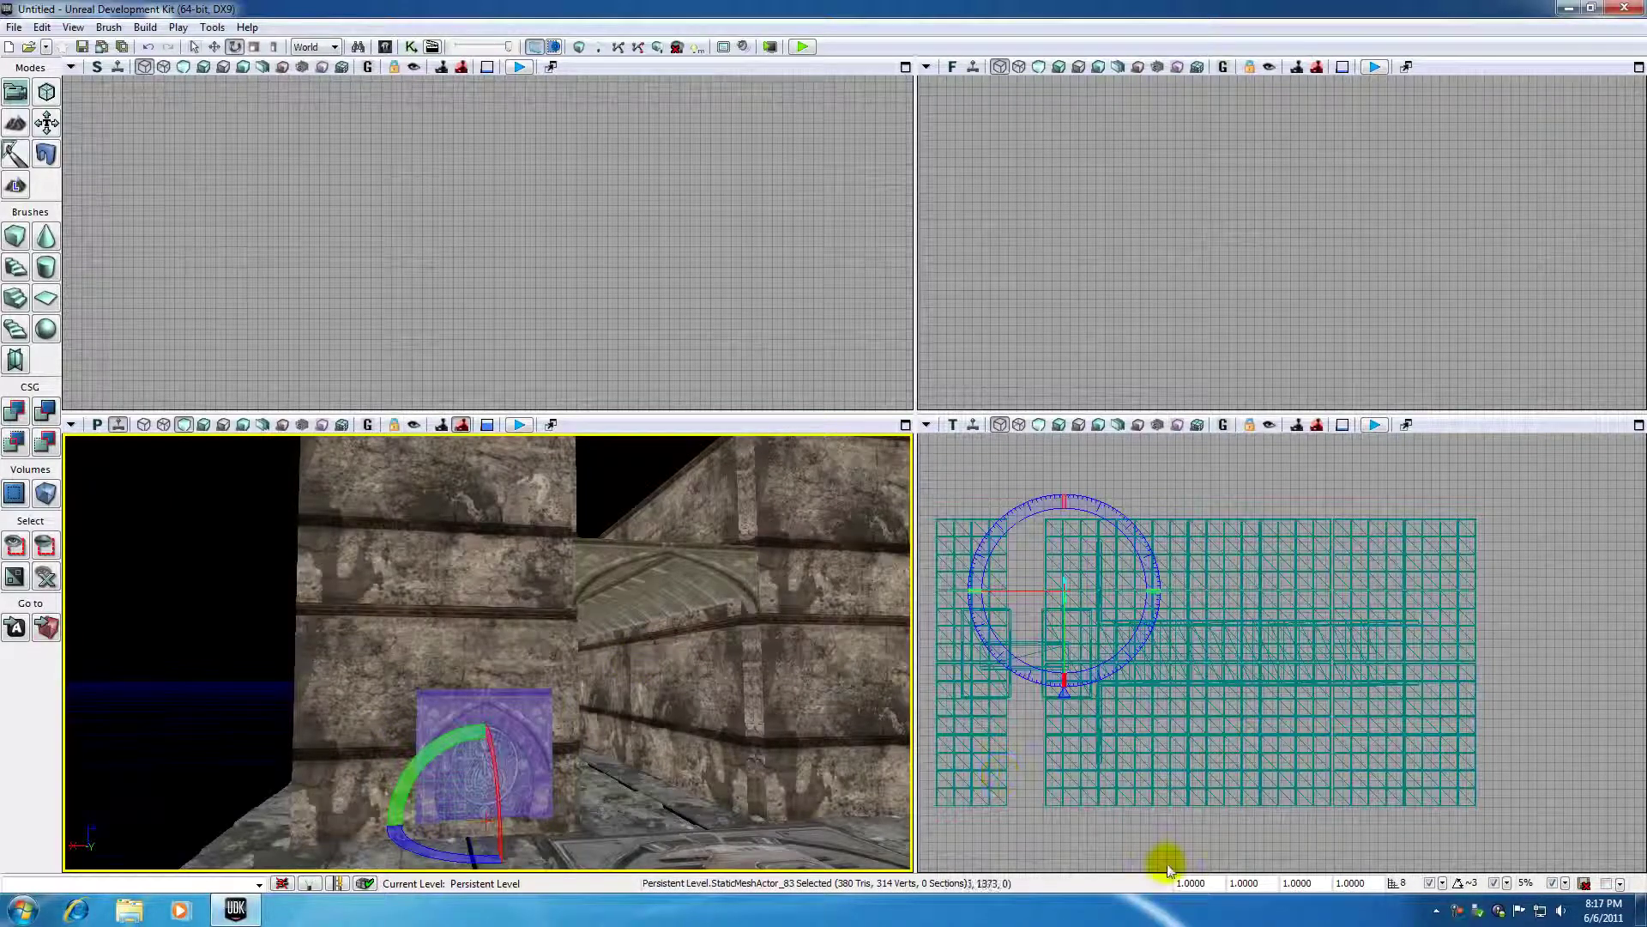
type("2.0")
key("Return")
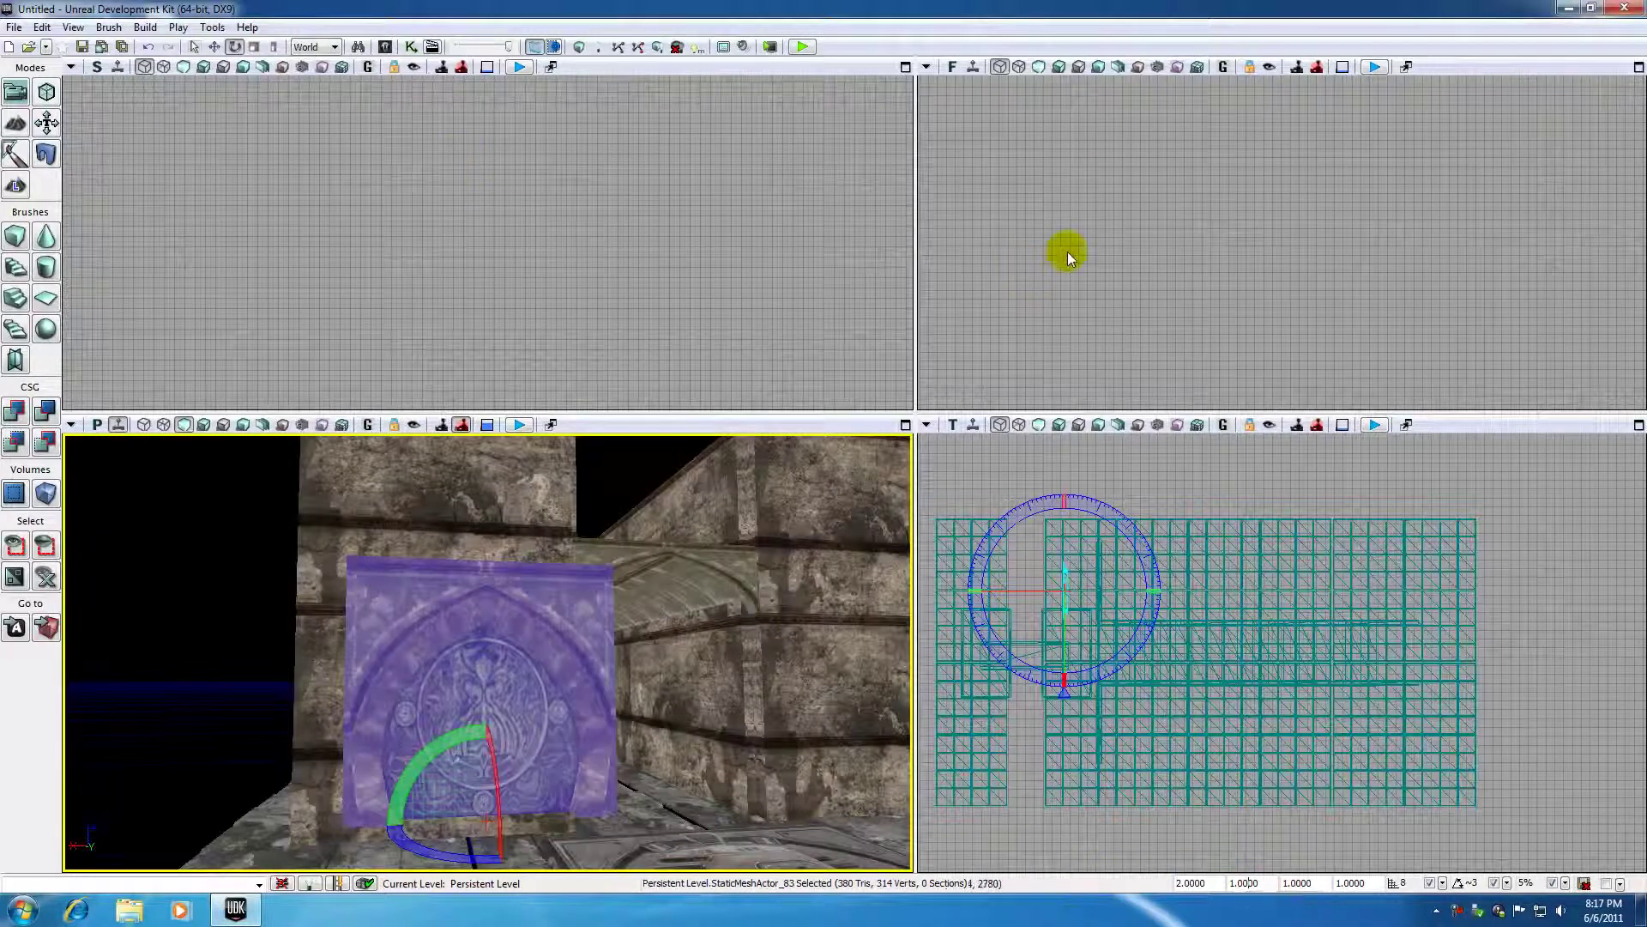
Locate the arch wall in the orthographic views and move it along the Y axis up against the building's front wall.
left_click(1036, 250)
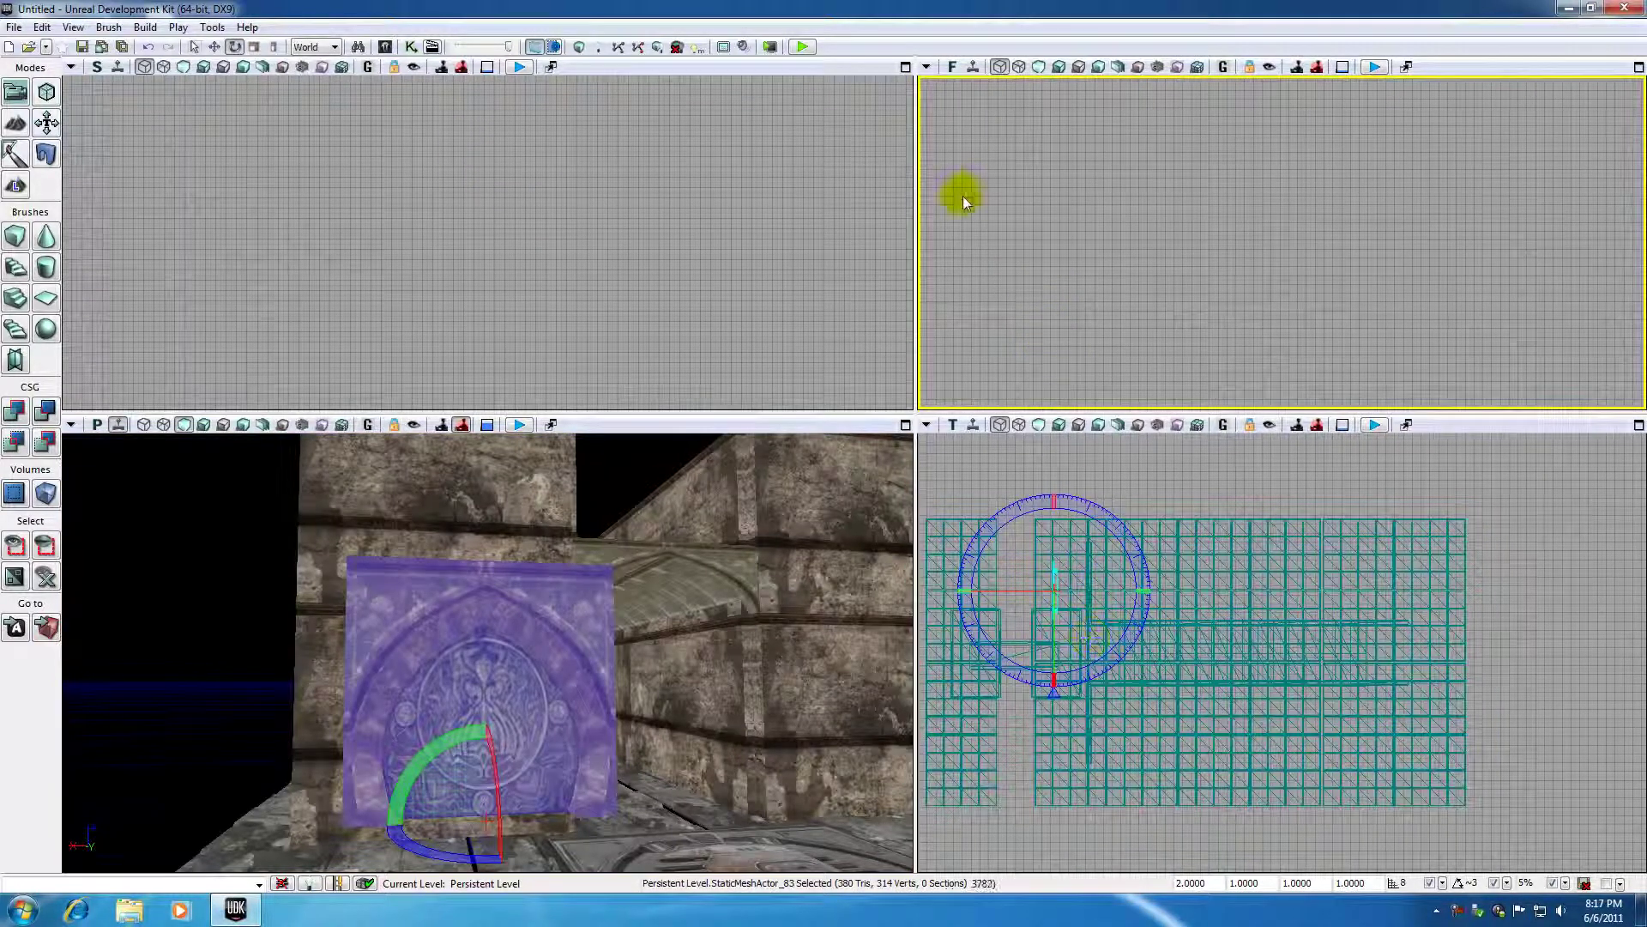
left_click(724, 273)
scroll(719, 275, "down", 10)
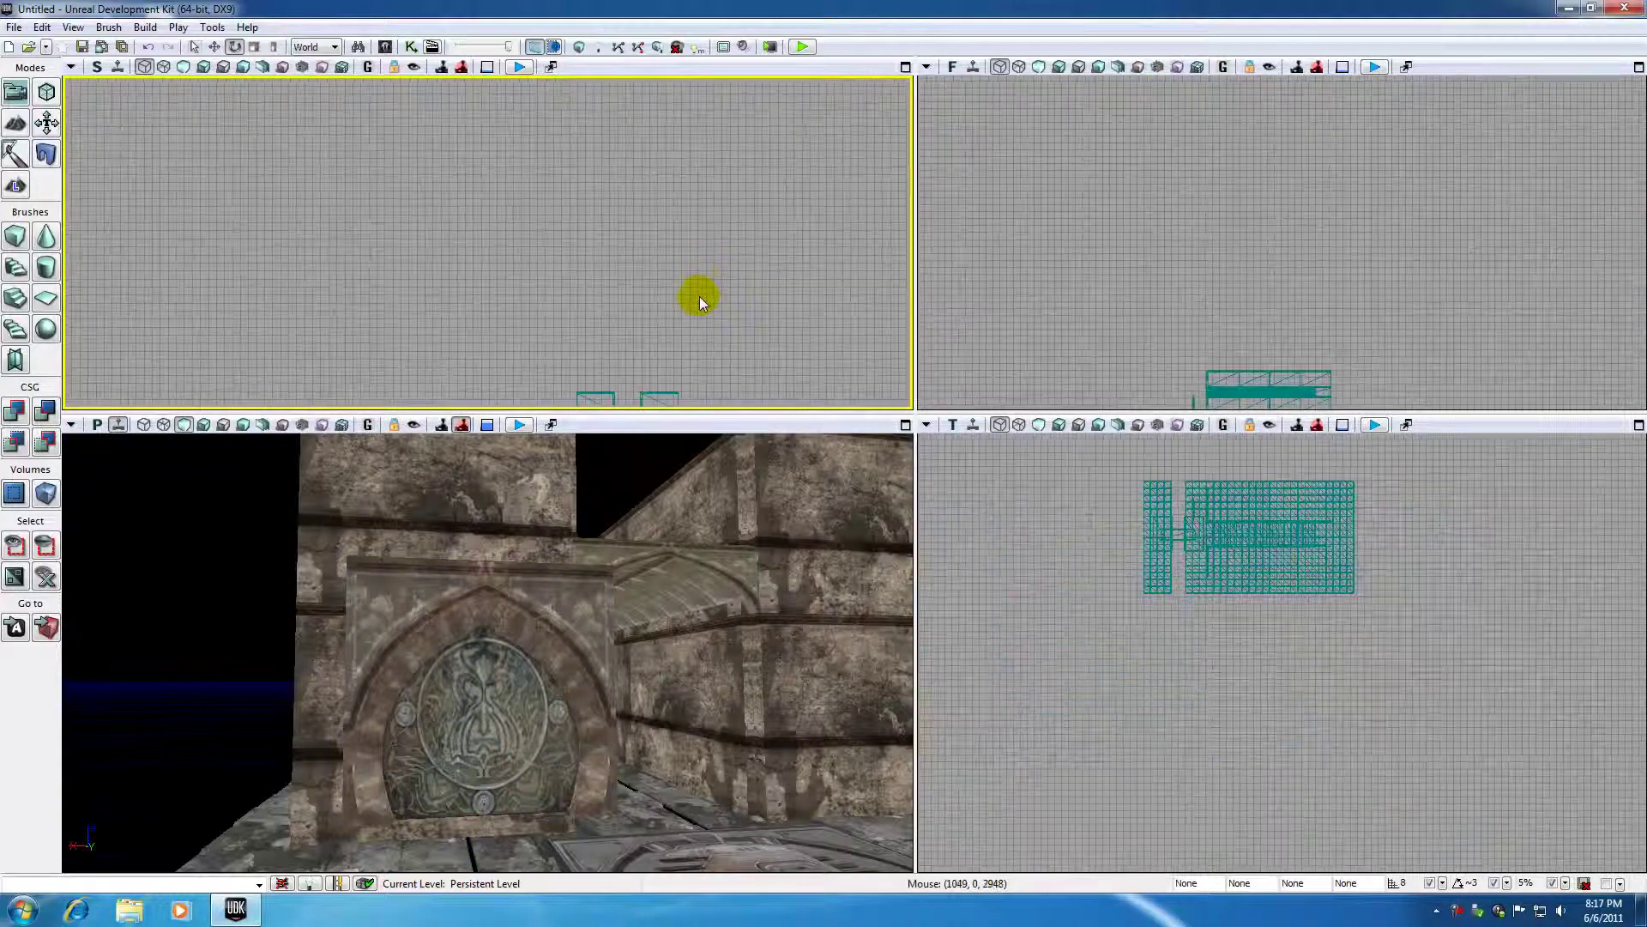
left_click(939, 251)
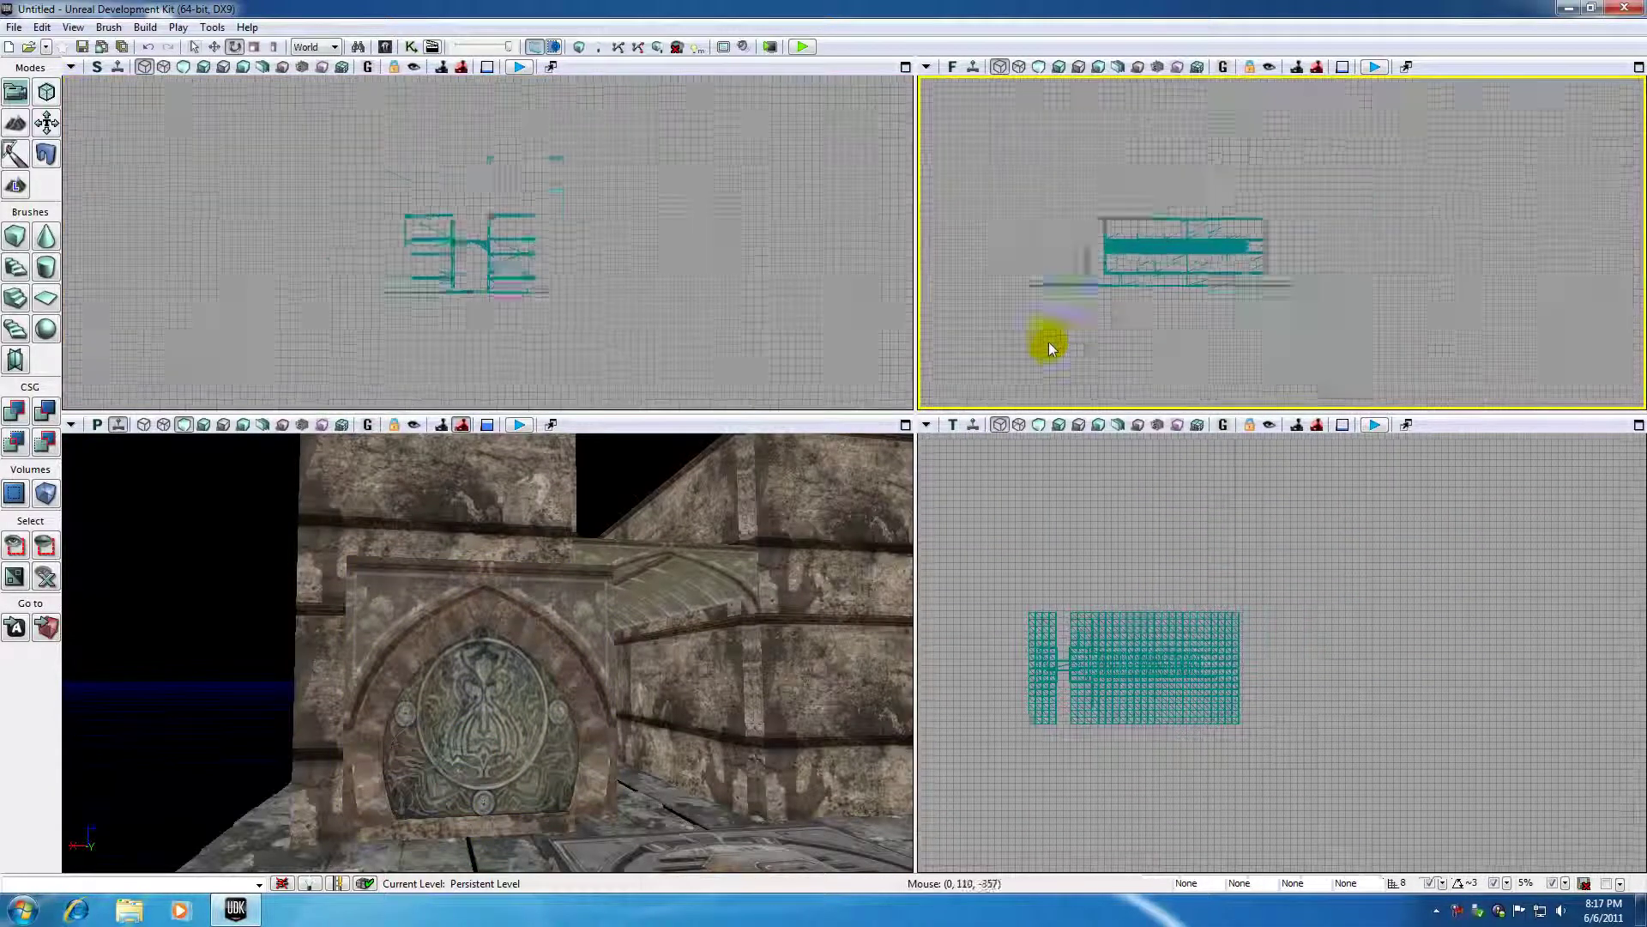
scroll(1048, 342, "up", 8)
scroll(1026, 337, "up", 6)
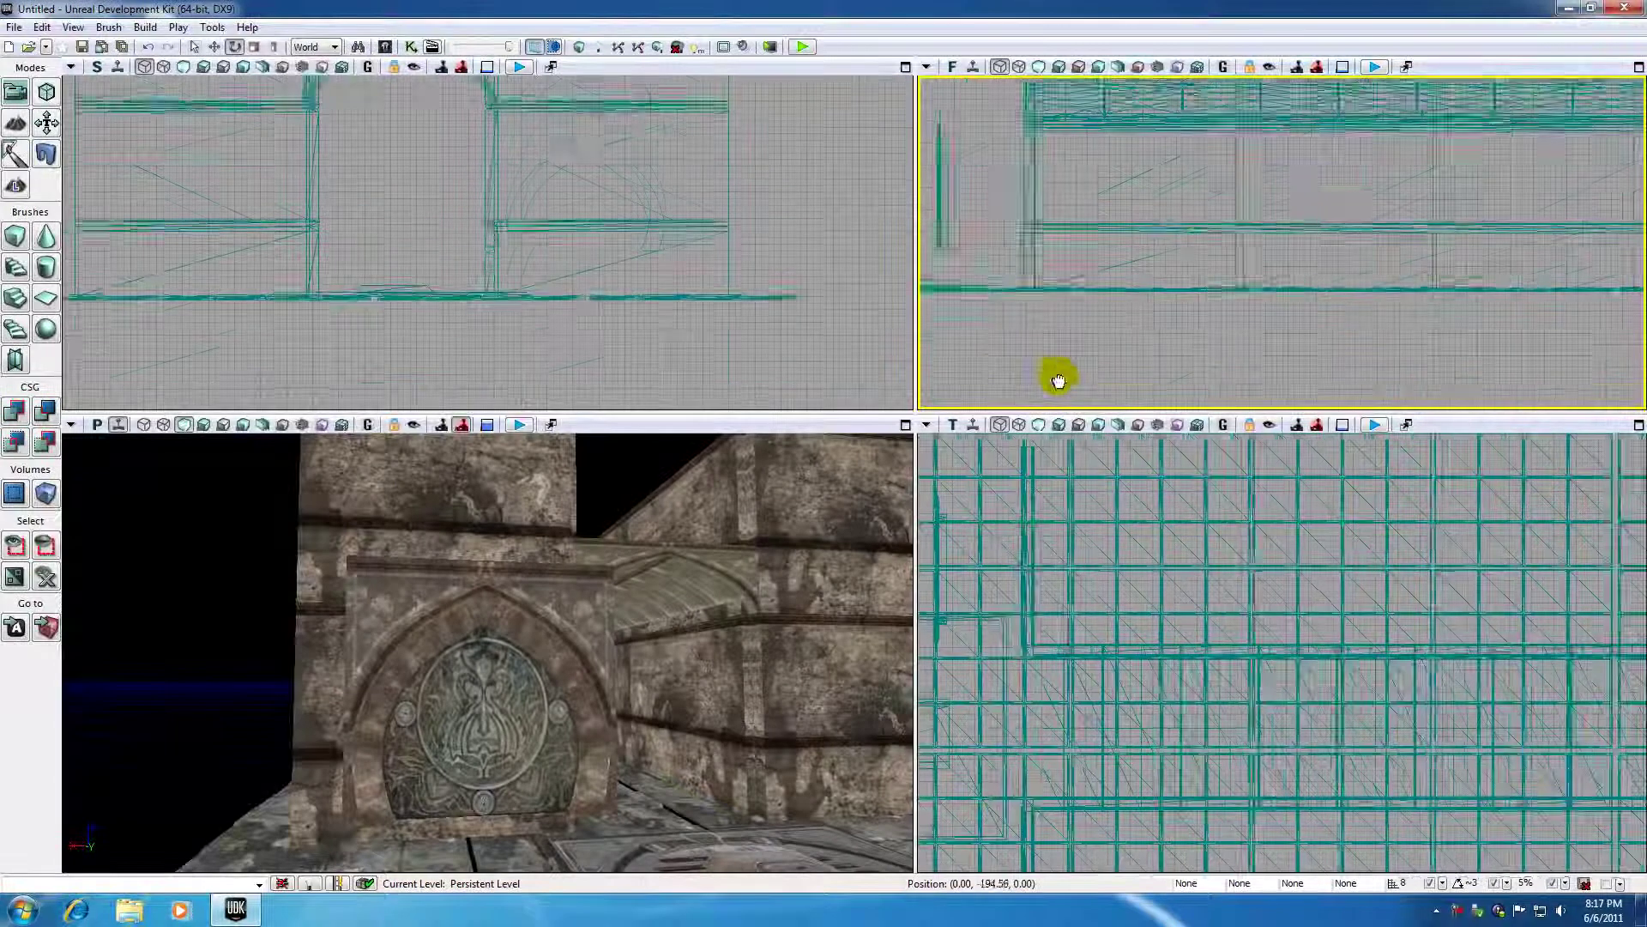
left_click(1069, 249)
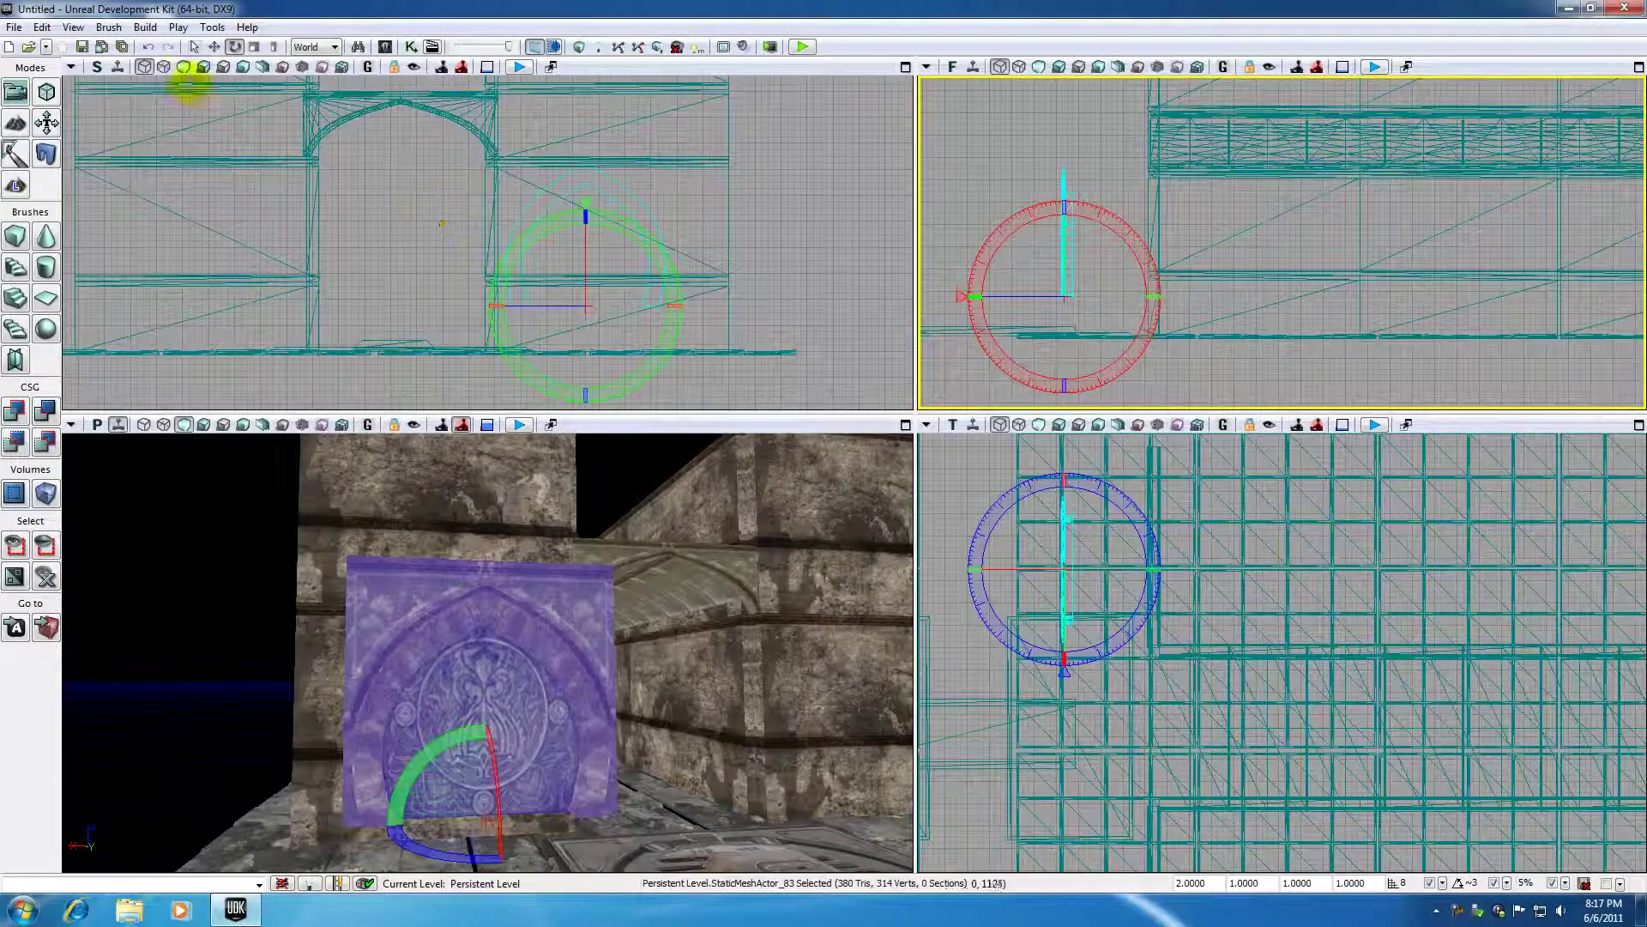
left_click(215, 47)
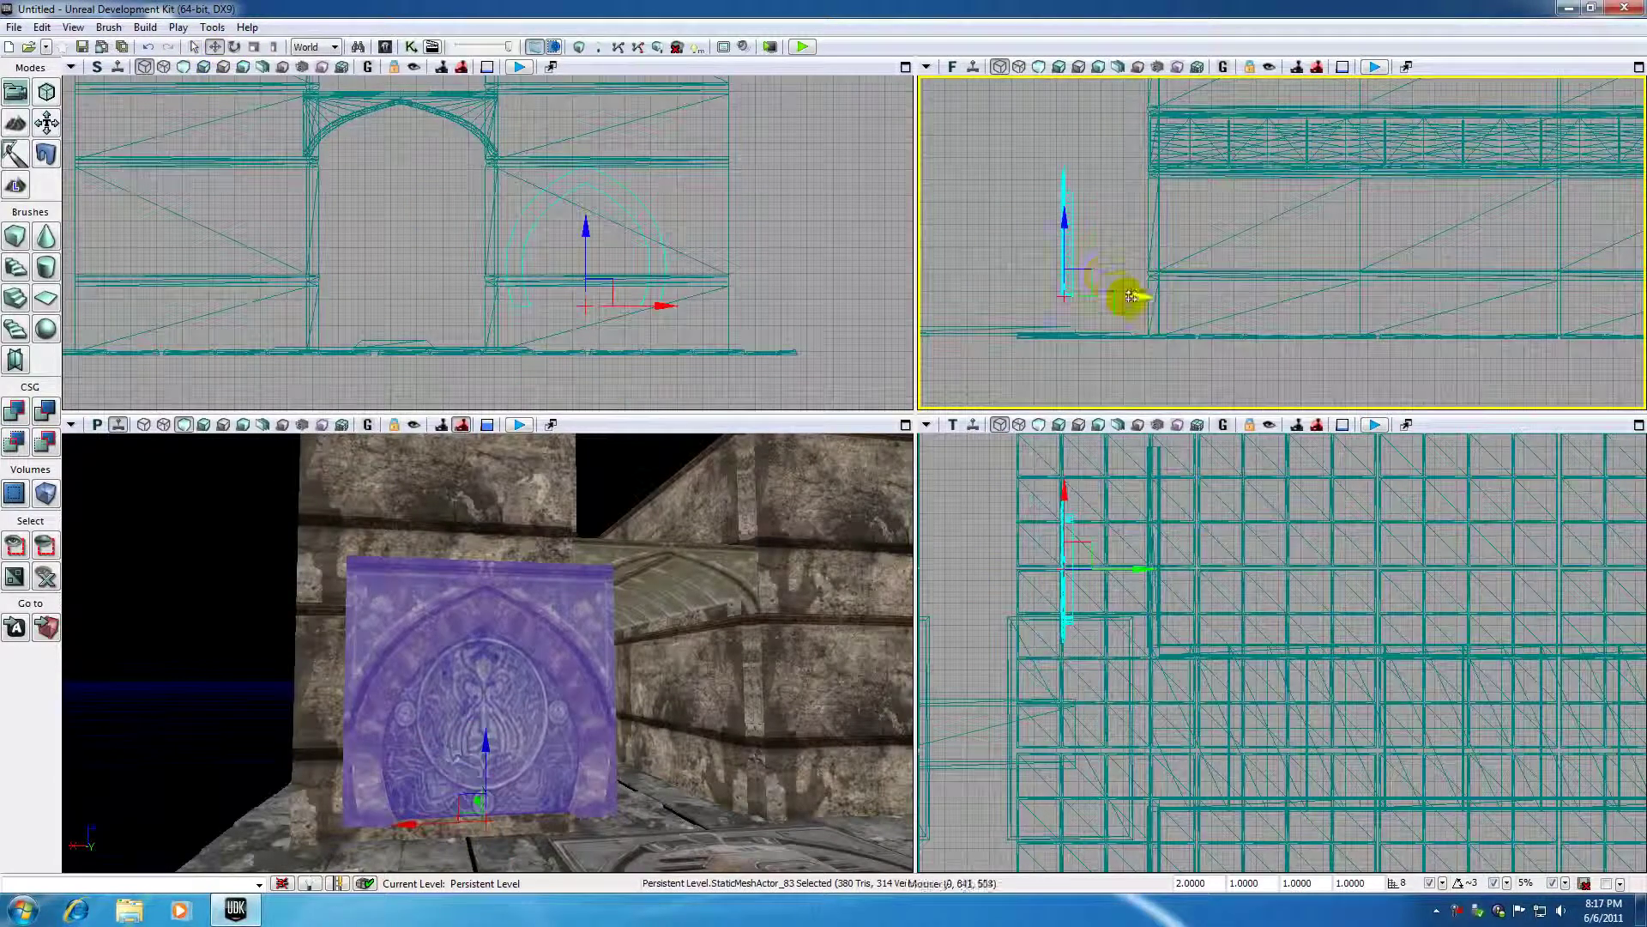
left_click_drag(1143, 296, 1209, 297)
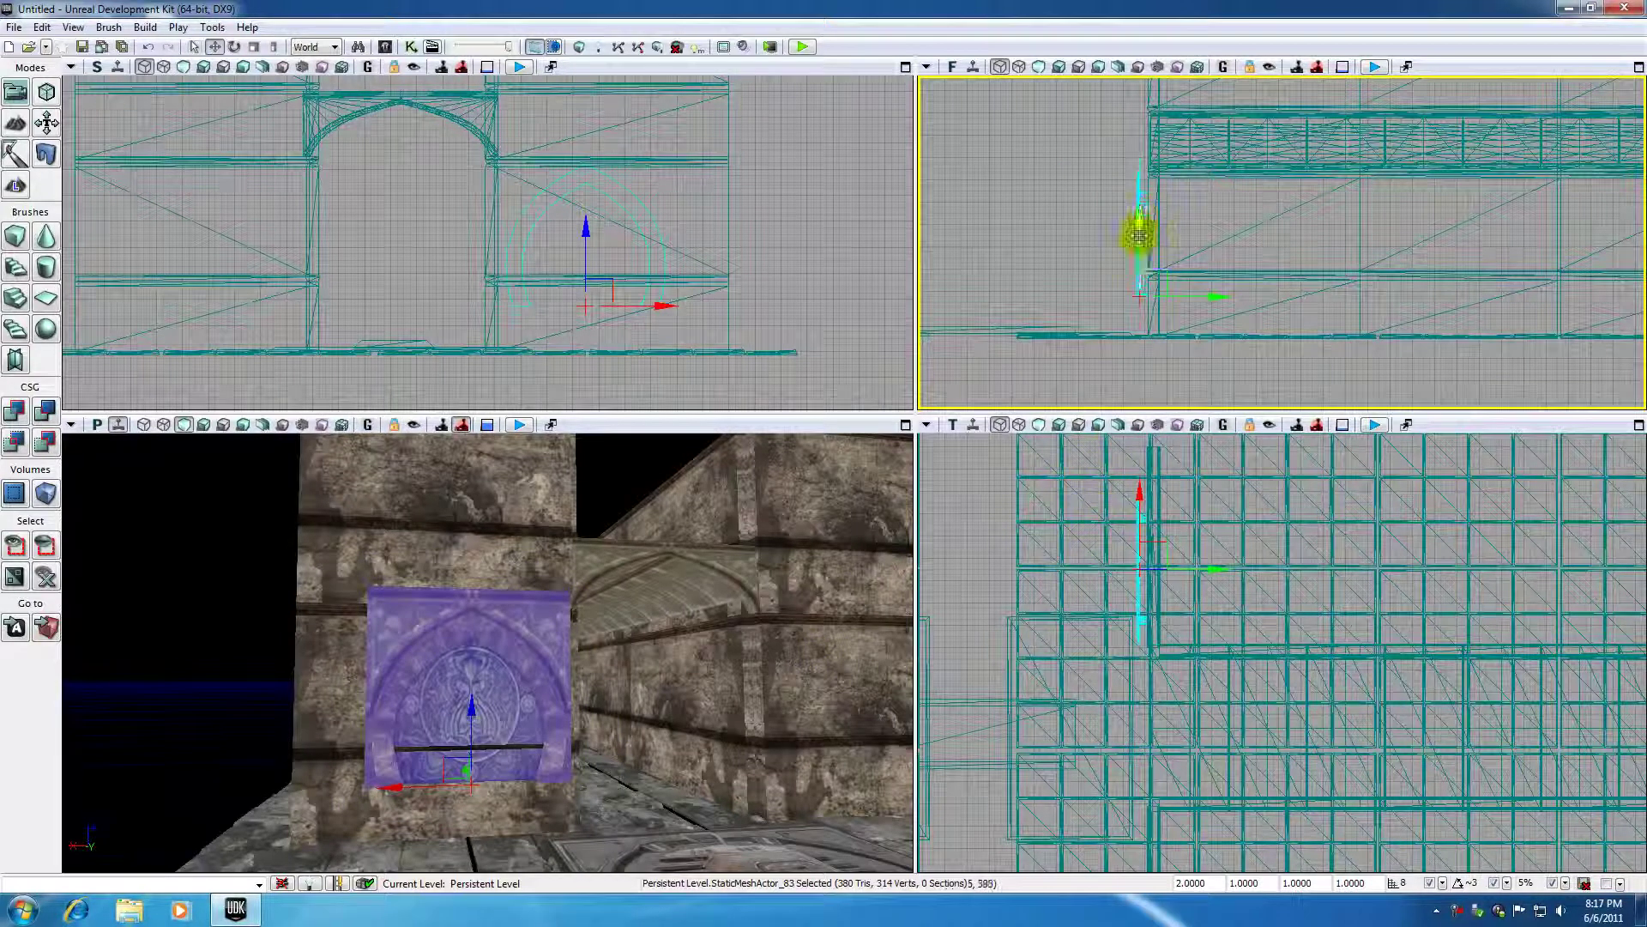
Lower the arch wall until its base rests on the floor tiles.
right_click_drag(1061, 225, 1002, 210)
scroll(1012, 265, "up", 3)
left_click_drag(1069, 176, 1070, 232)
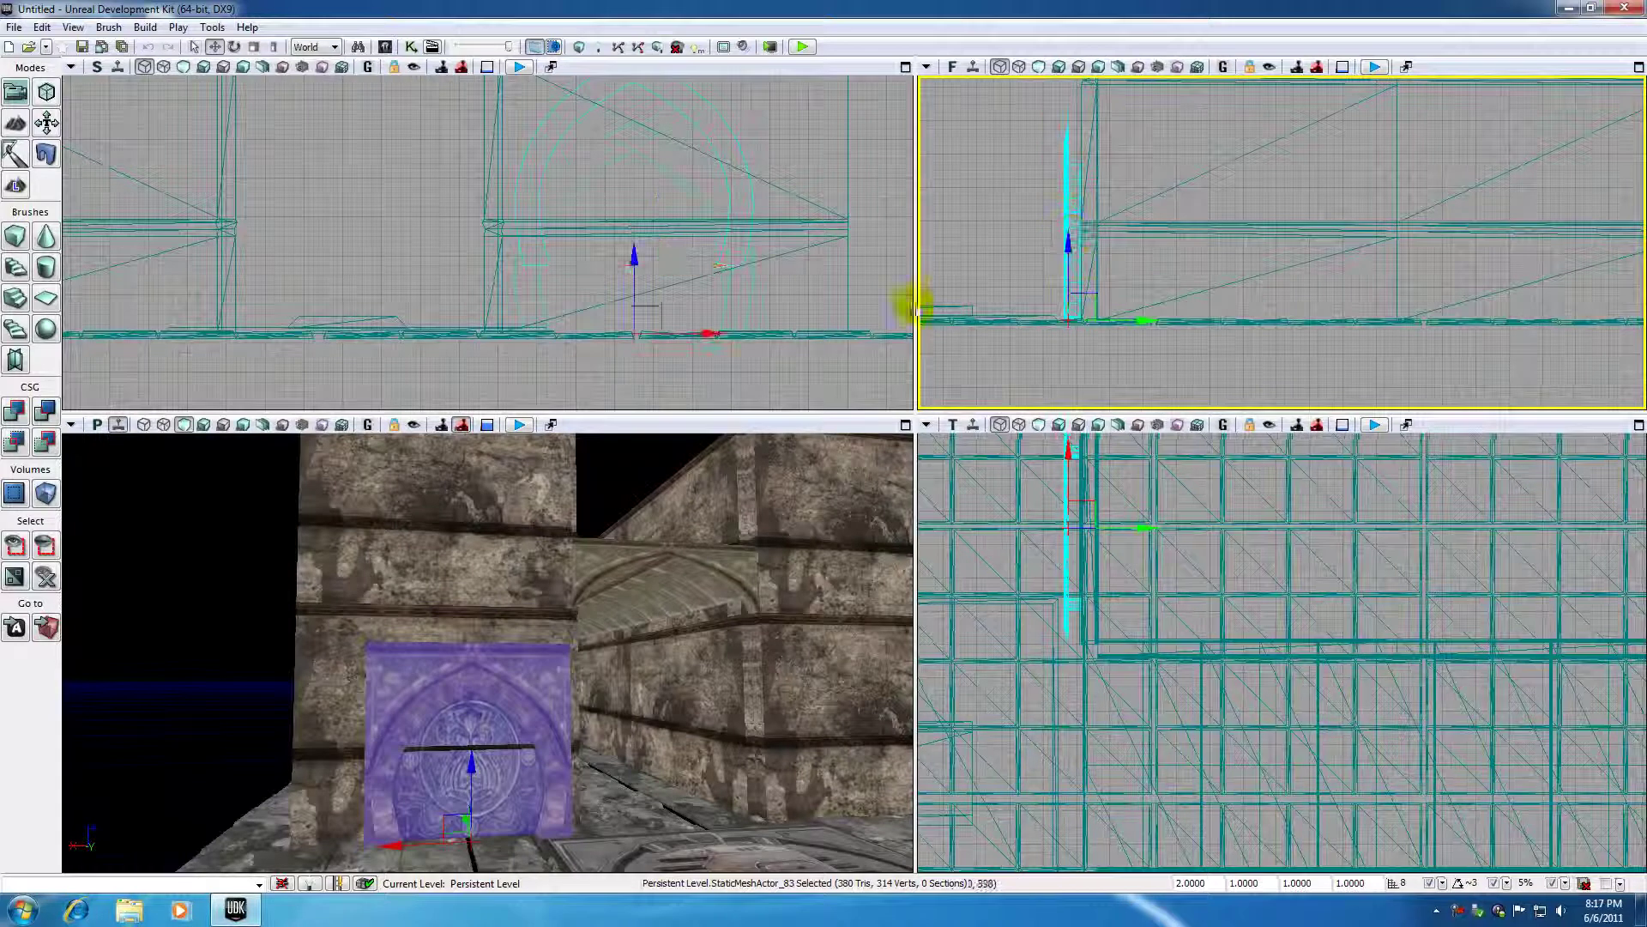
Shift the arch wall along the X axis to center it on the building's front wall.
left_click_drag(708, 334, 749, 344)
scroll(747, 345, "up", 1)
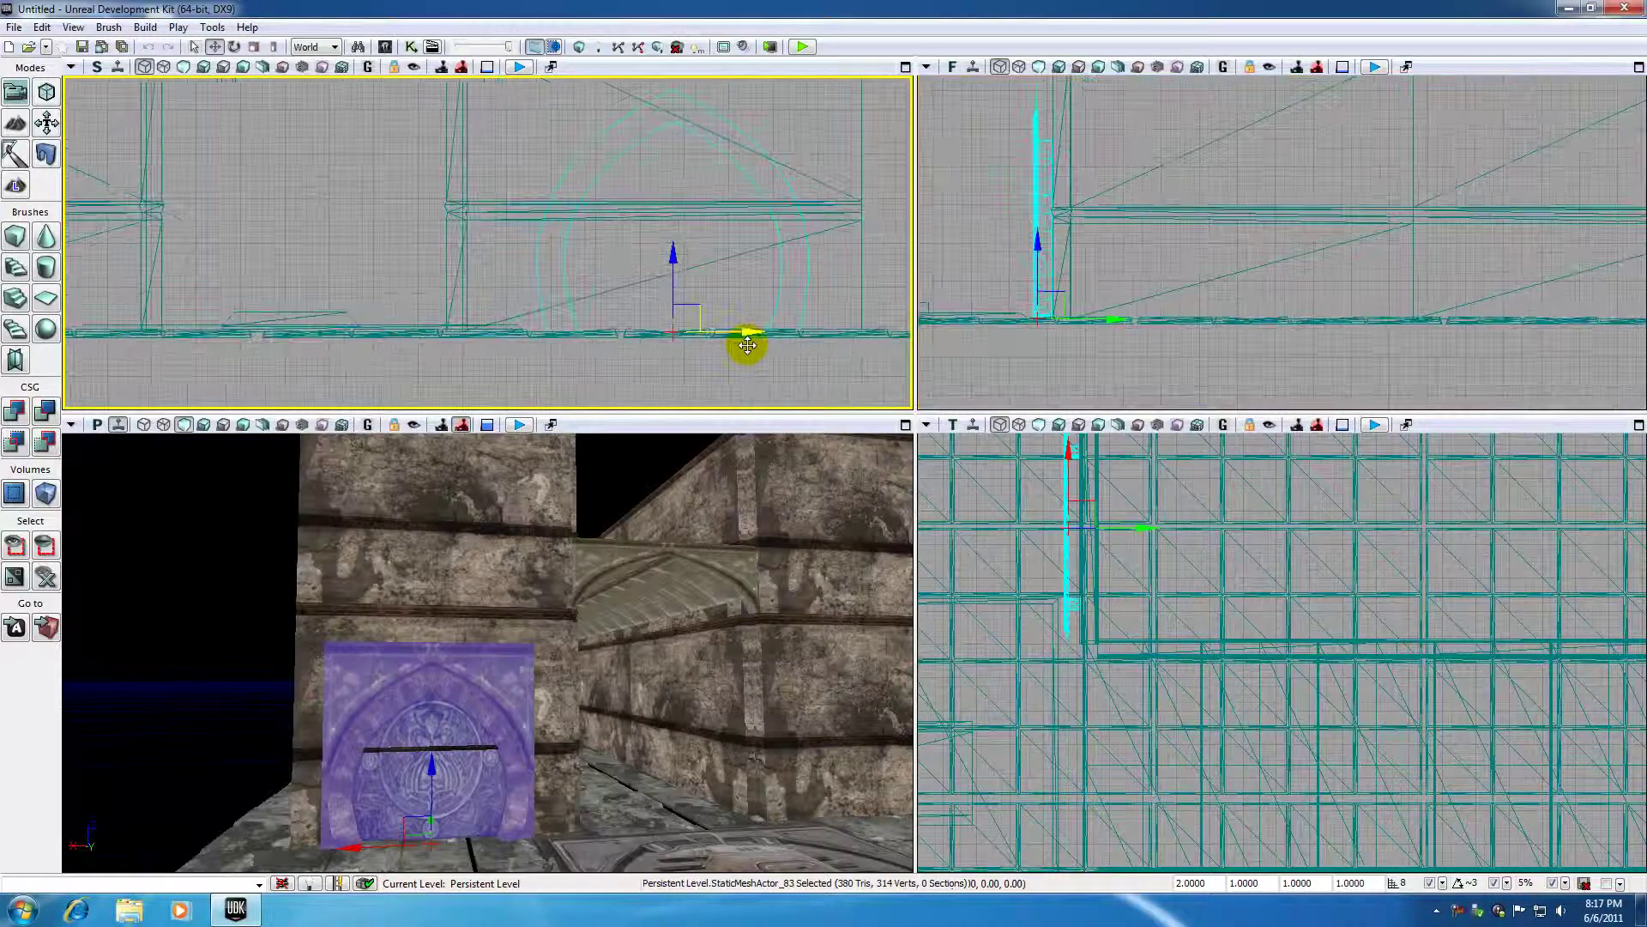
left_click(740, 381)
Pull the arch wall slightly out from the building so the wall trim no longer cuts through its carved panel.
mouse_move(488, 652)
left_mouse_down()
mouse_move(487, 721)
mouse_move(446, 695)
mouse_move(485, 639)
left_mouse_up()
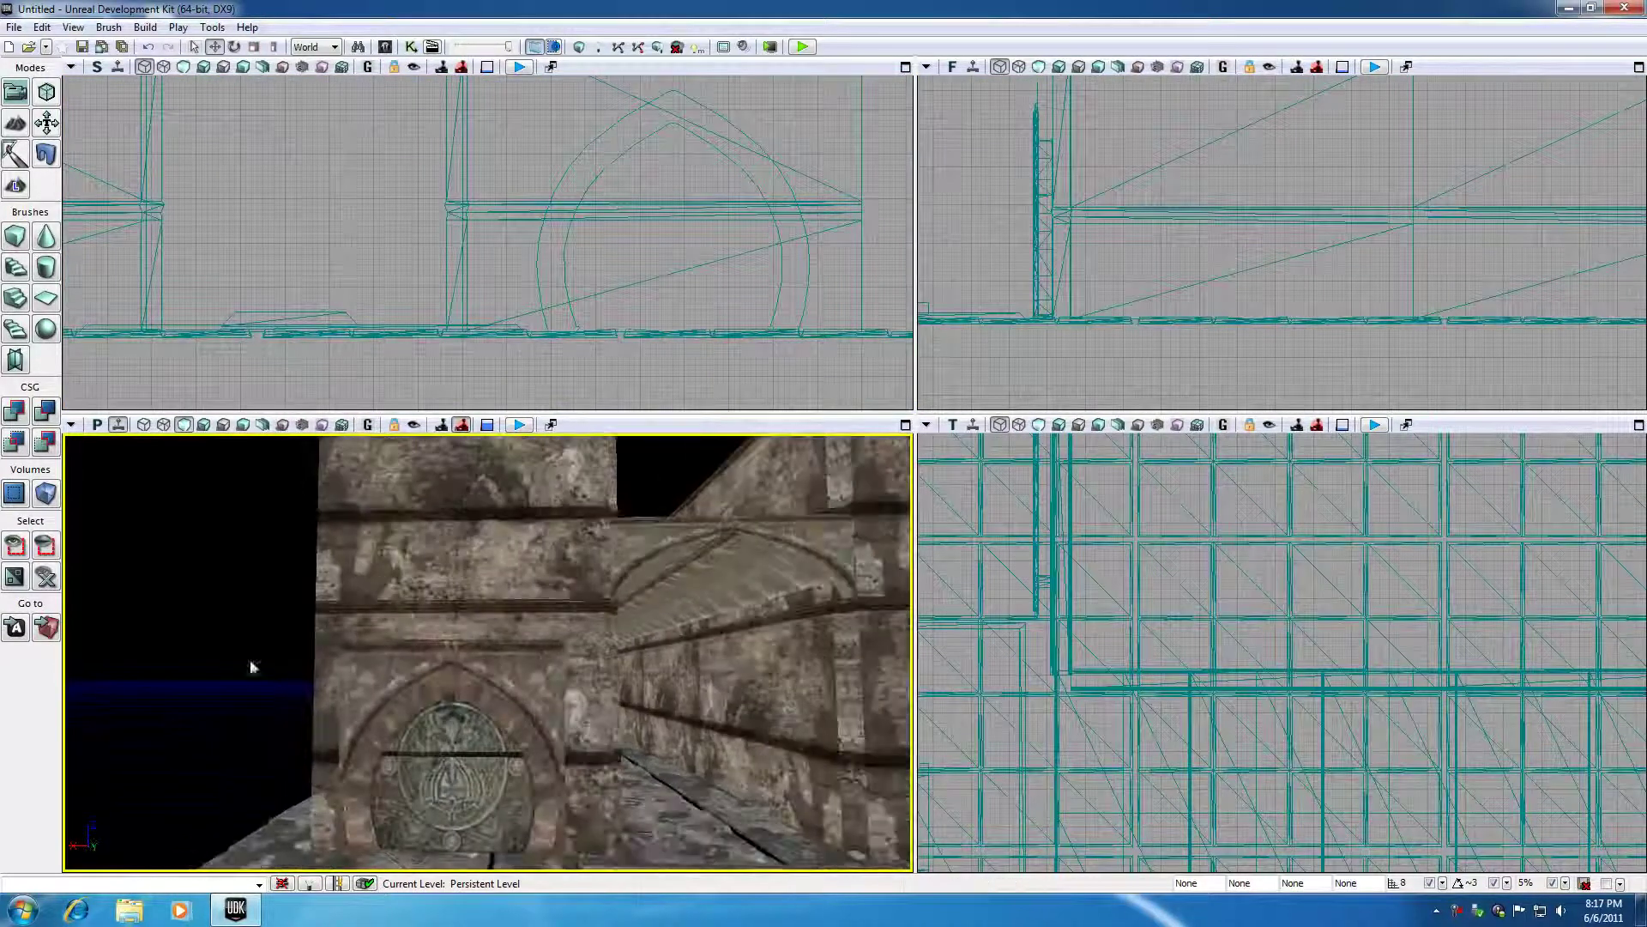
left_click(1043, 258)
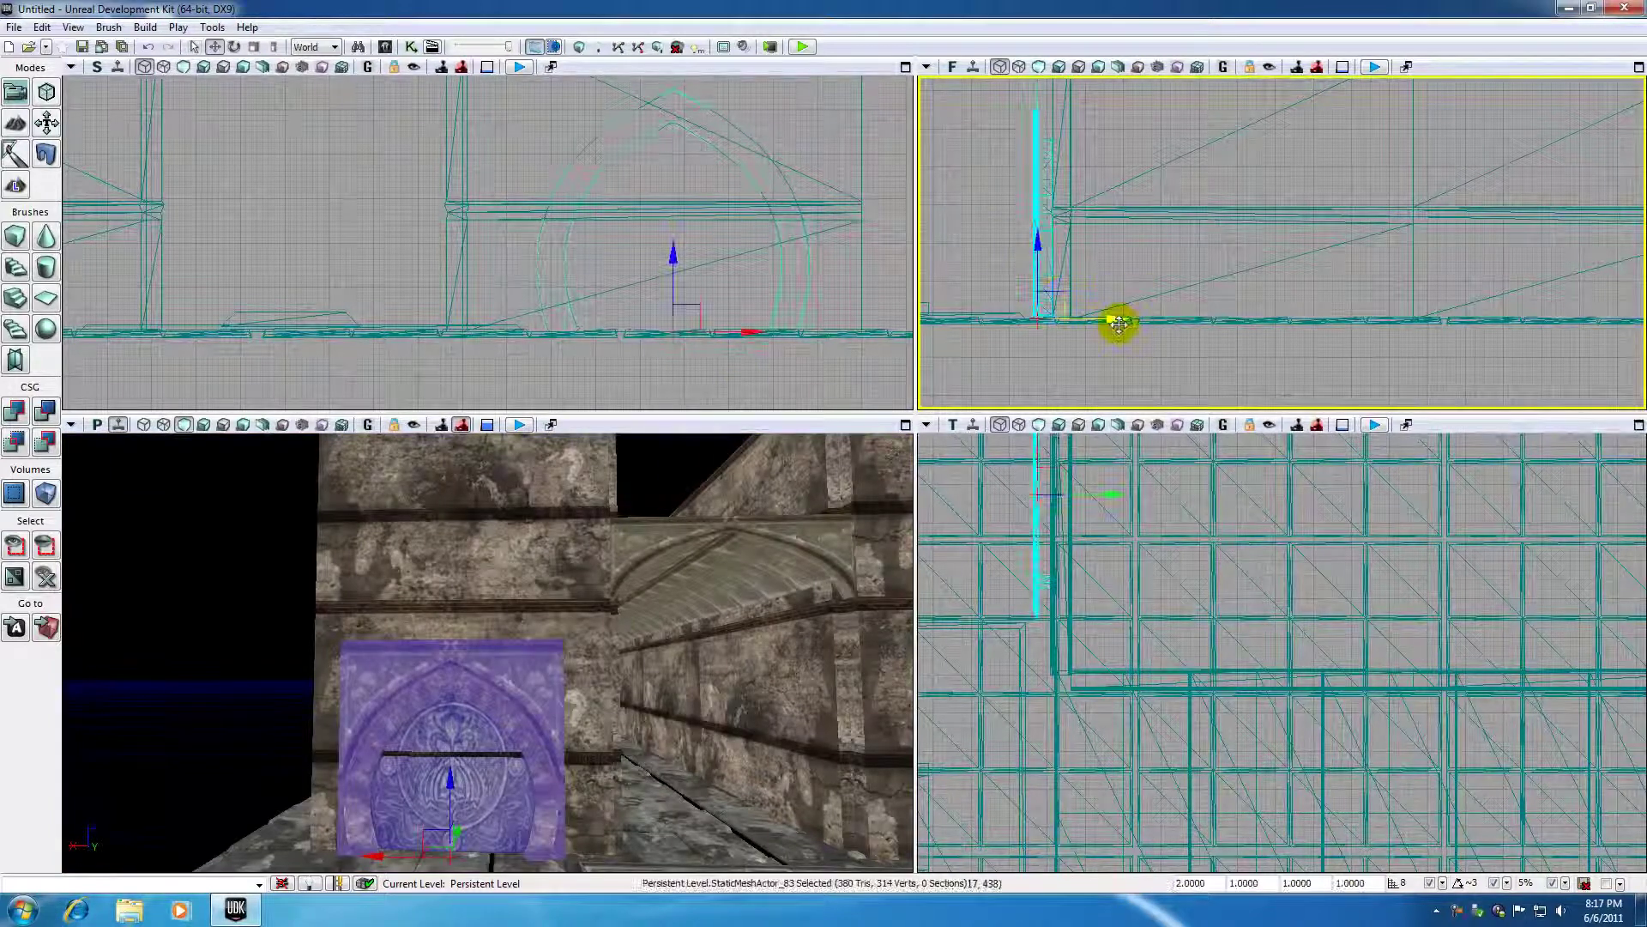
left_click_drag(1117, 323, 1109, 323)
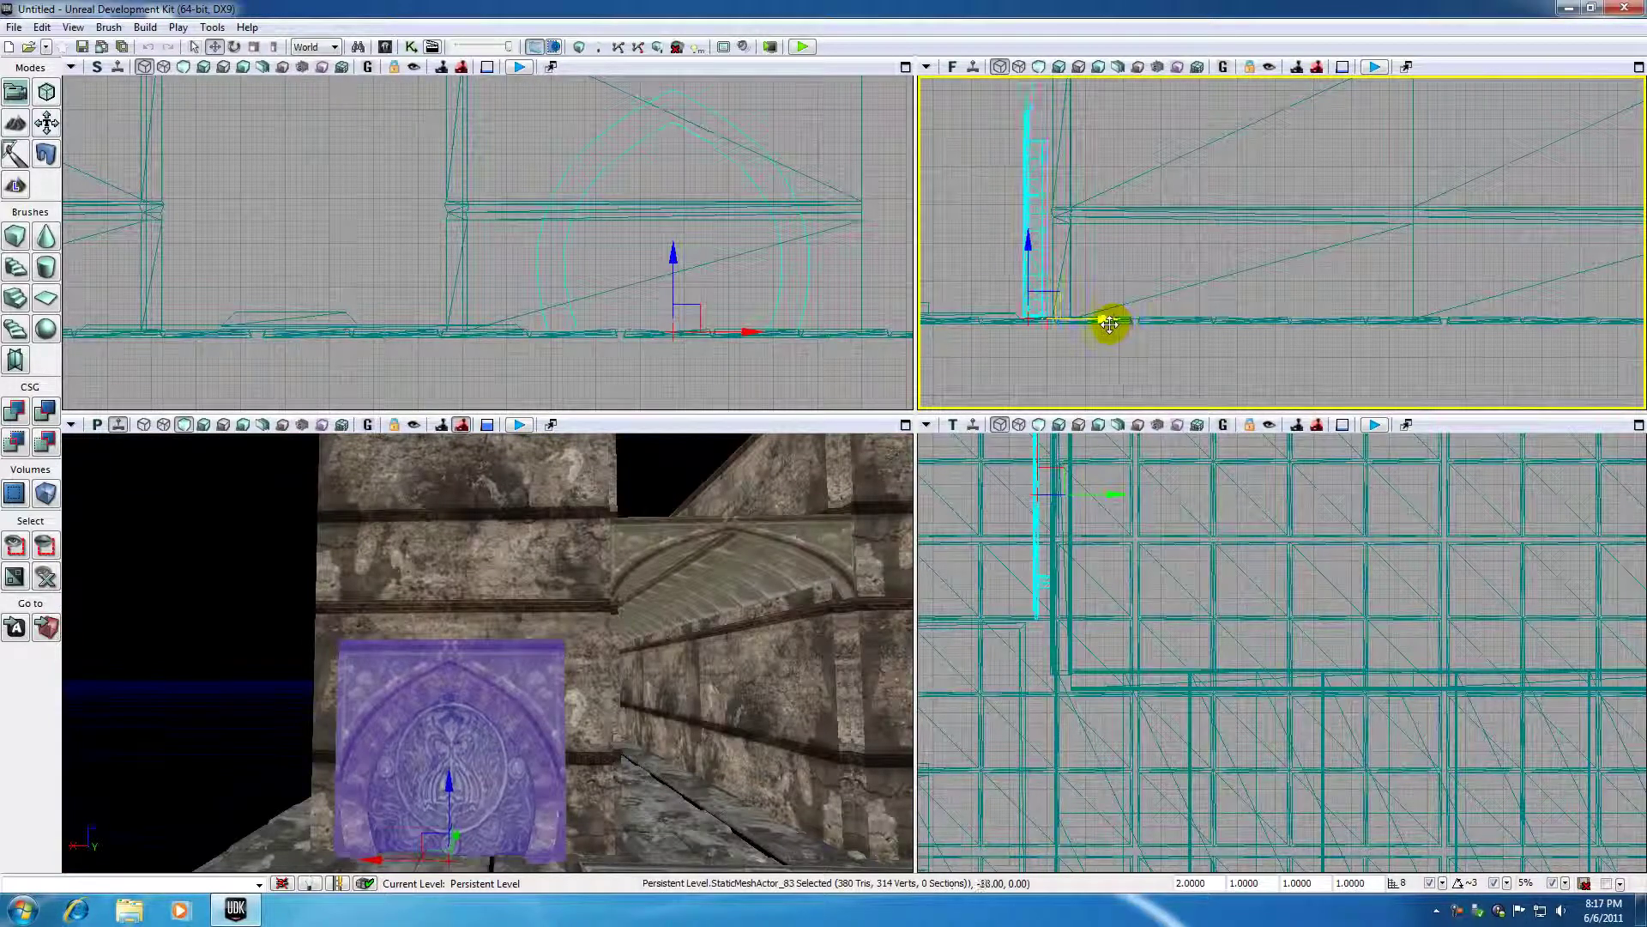
Raise the arch wall above the floor so its base sits near the wall's lower trim.
left_click(274, 635)
left_click_drag(274, 635, 338, 626)
left_click(542, 691)
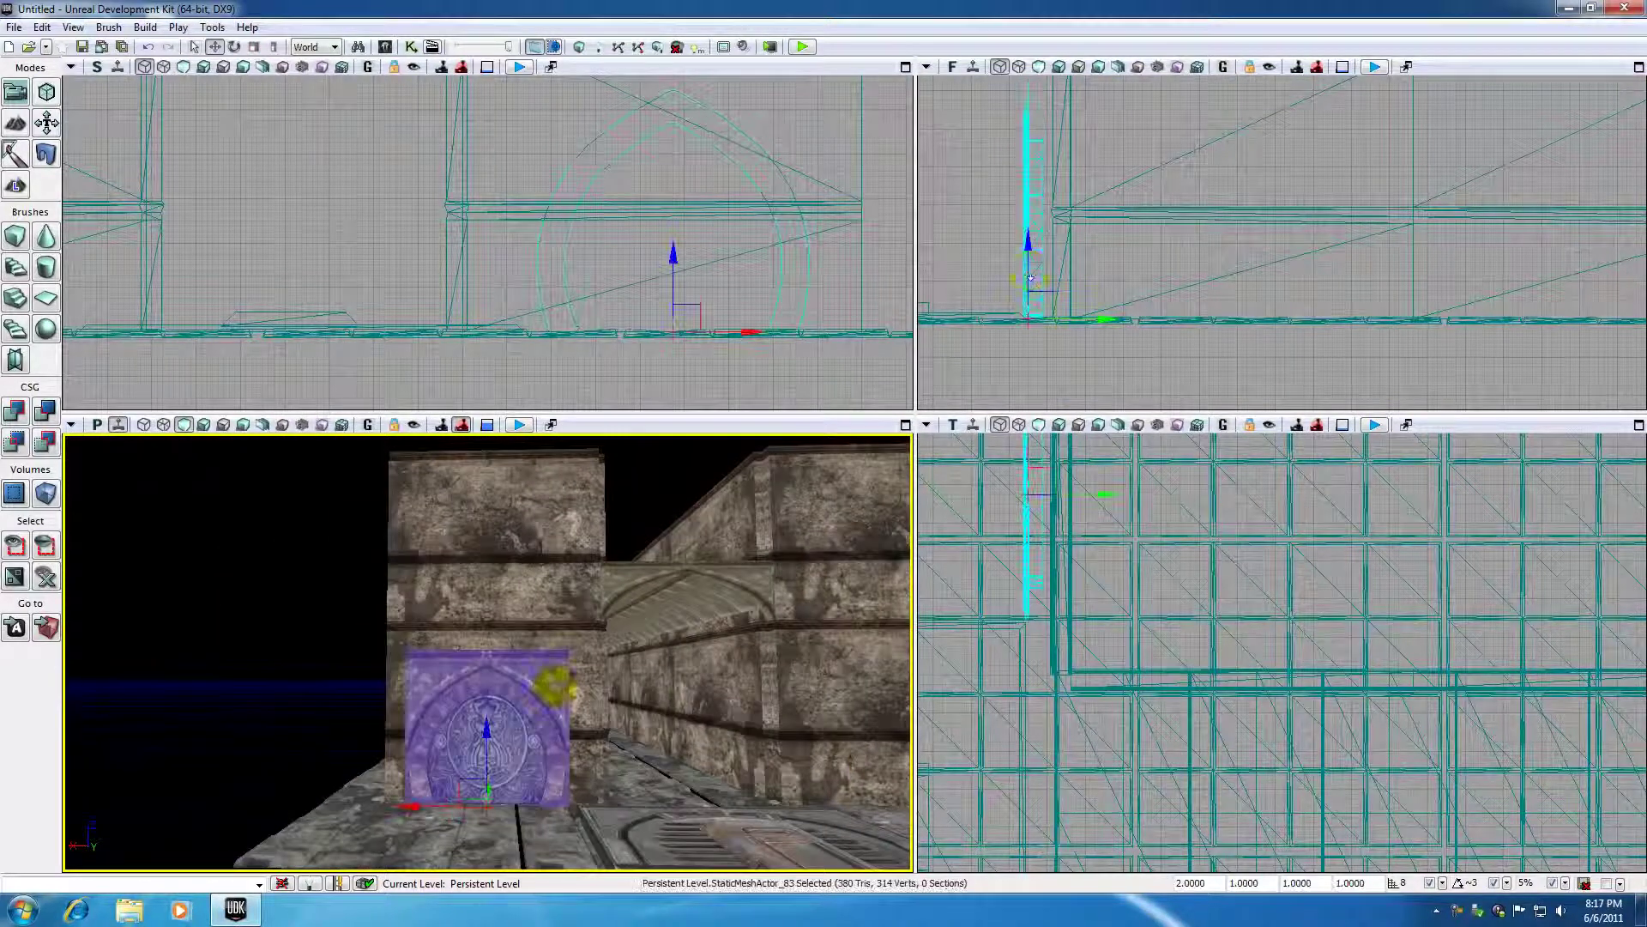
left_click_drag(1030, 241, 1033, 167)
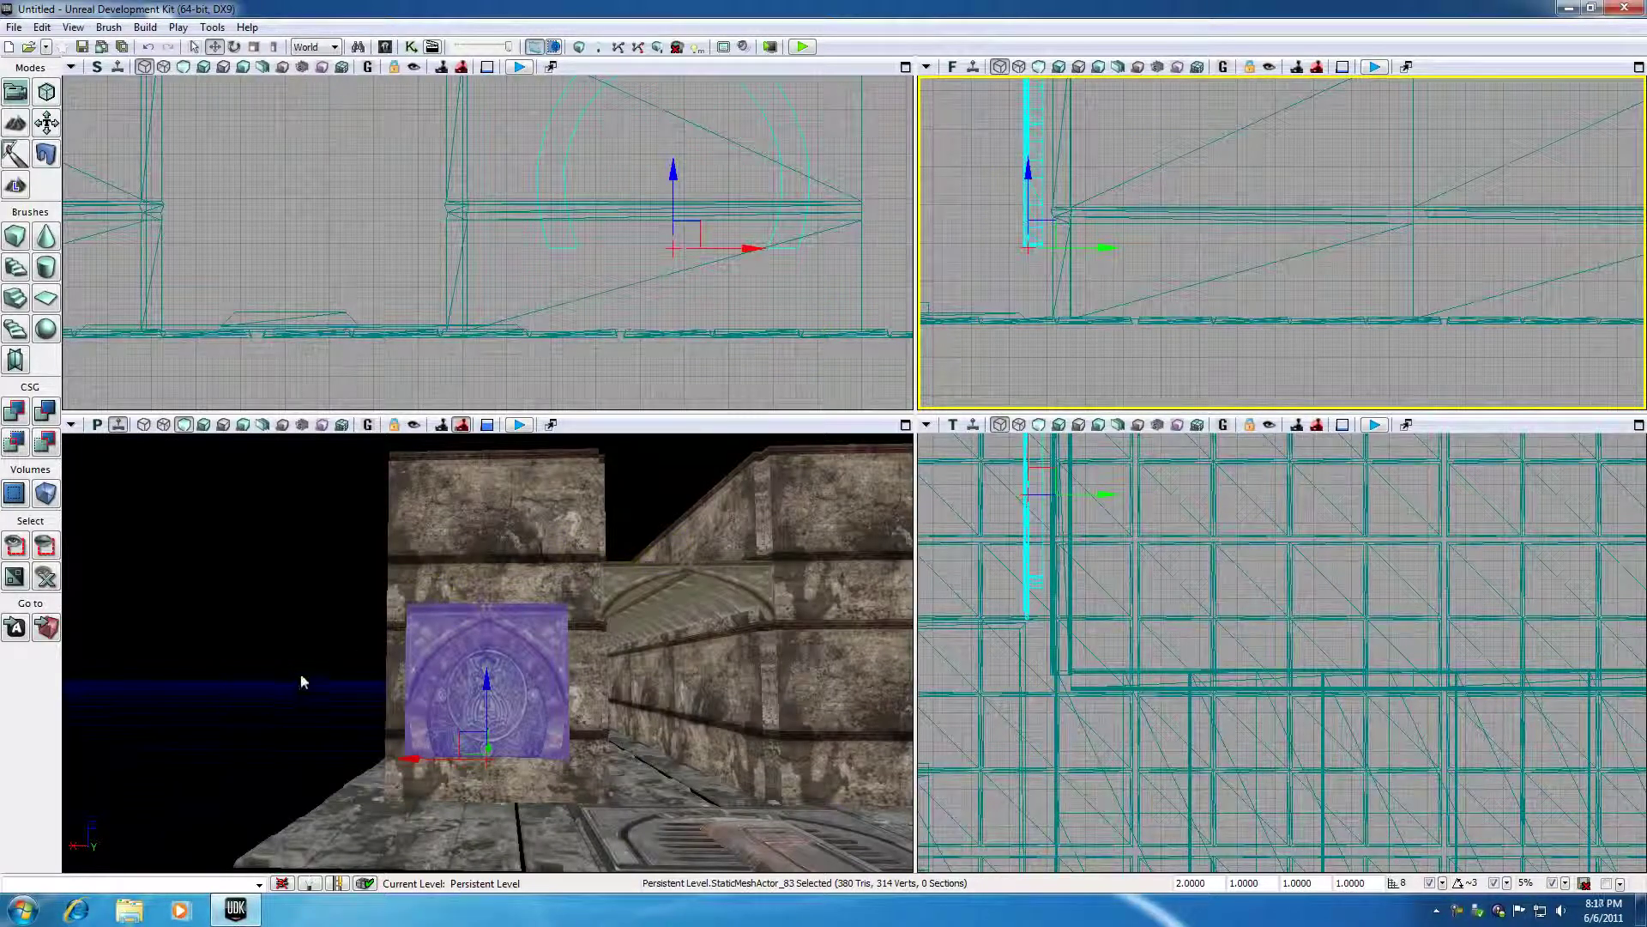
Duplicate the arch wall and move the copy along the X axis to center it on the front wall across the passage.
left_click(317, 633)
left_click(460, 684)
mouse_move(324, 645)
left_mouse_down()
mouse_move(292, 665)
mouse_move(347, 665)
mouse_move(308, 625)
left_mouse_up()
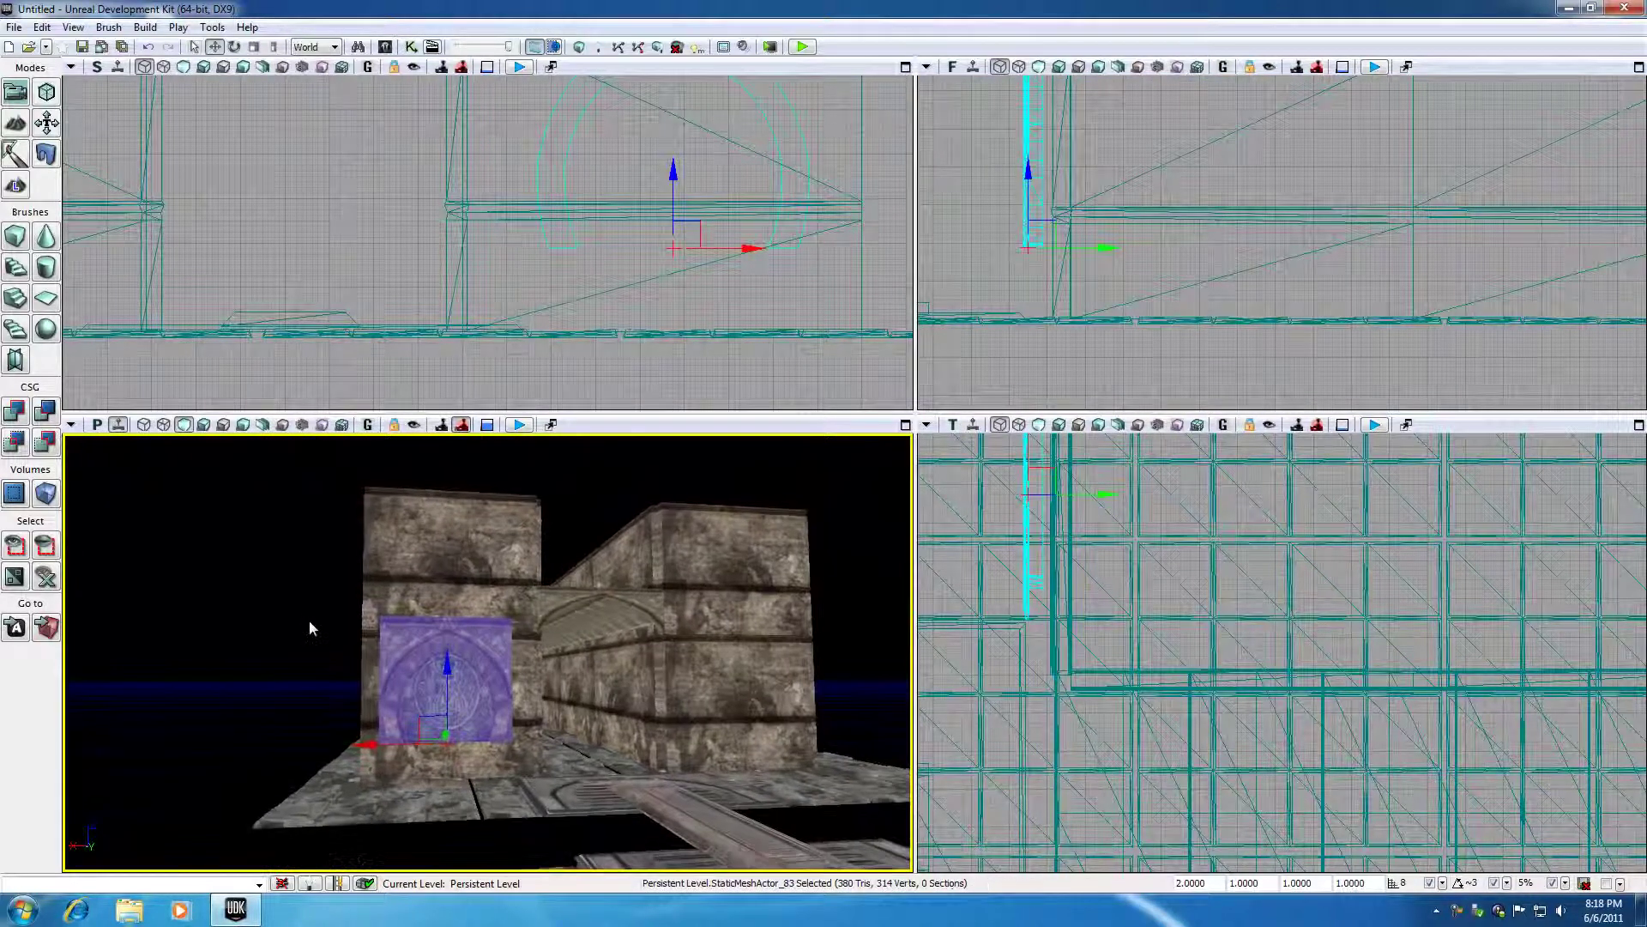
left_click(416, 695)
left_click_drag(370, 743, 685, 746)
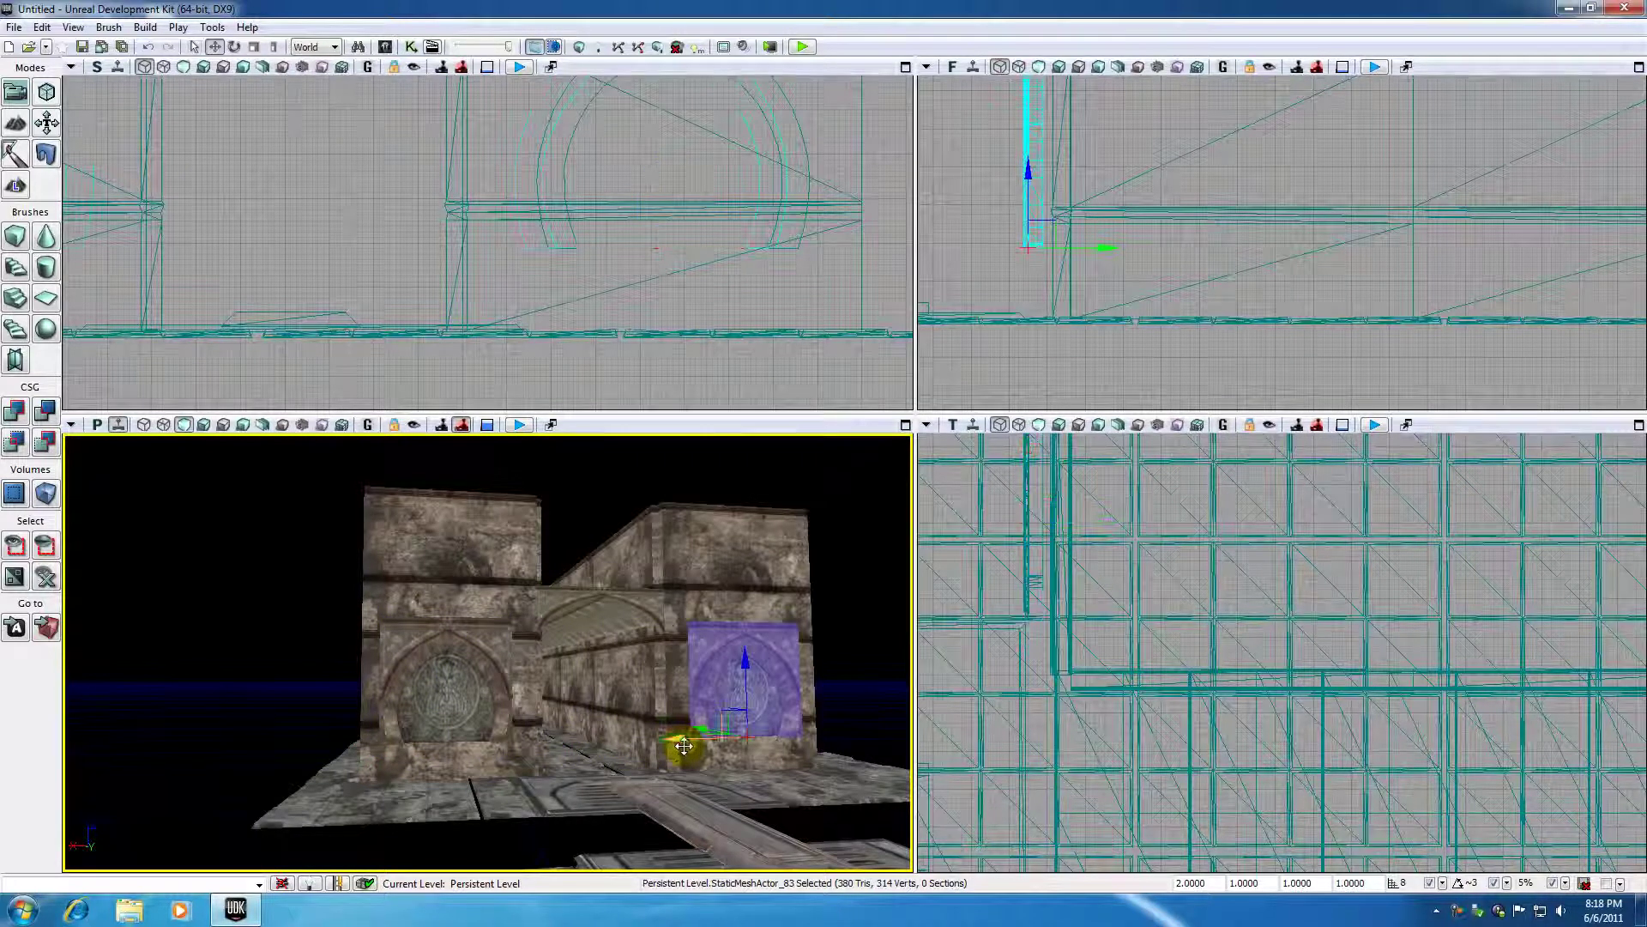
left_click_drag(331, 218, 541, 311)
mouse_move(832, 713)
left_mouse_down()
mouse_move(815, 532)
mouse_move(807, 652)
mouse_move(837, 755)
mouse_move(831, 669)
mouse_move(839, 701)
left_mouse_up()
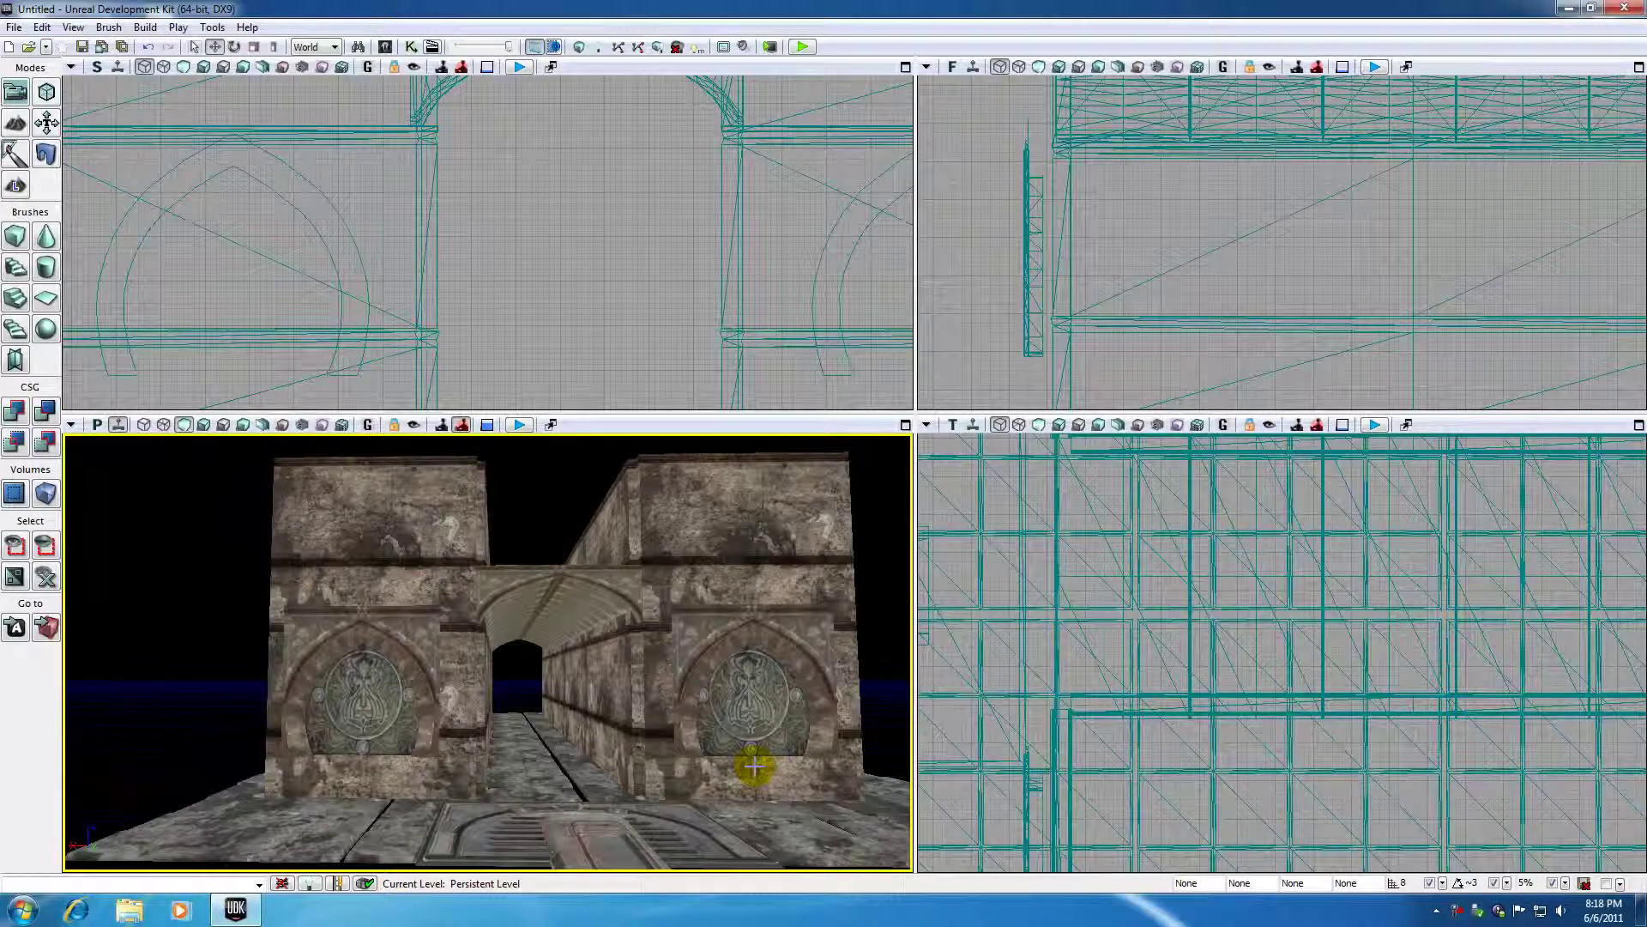
left_click_drag(895, 711, 533, 875)
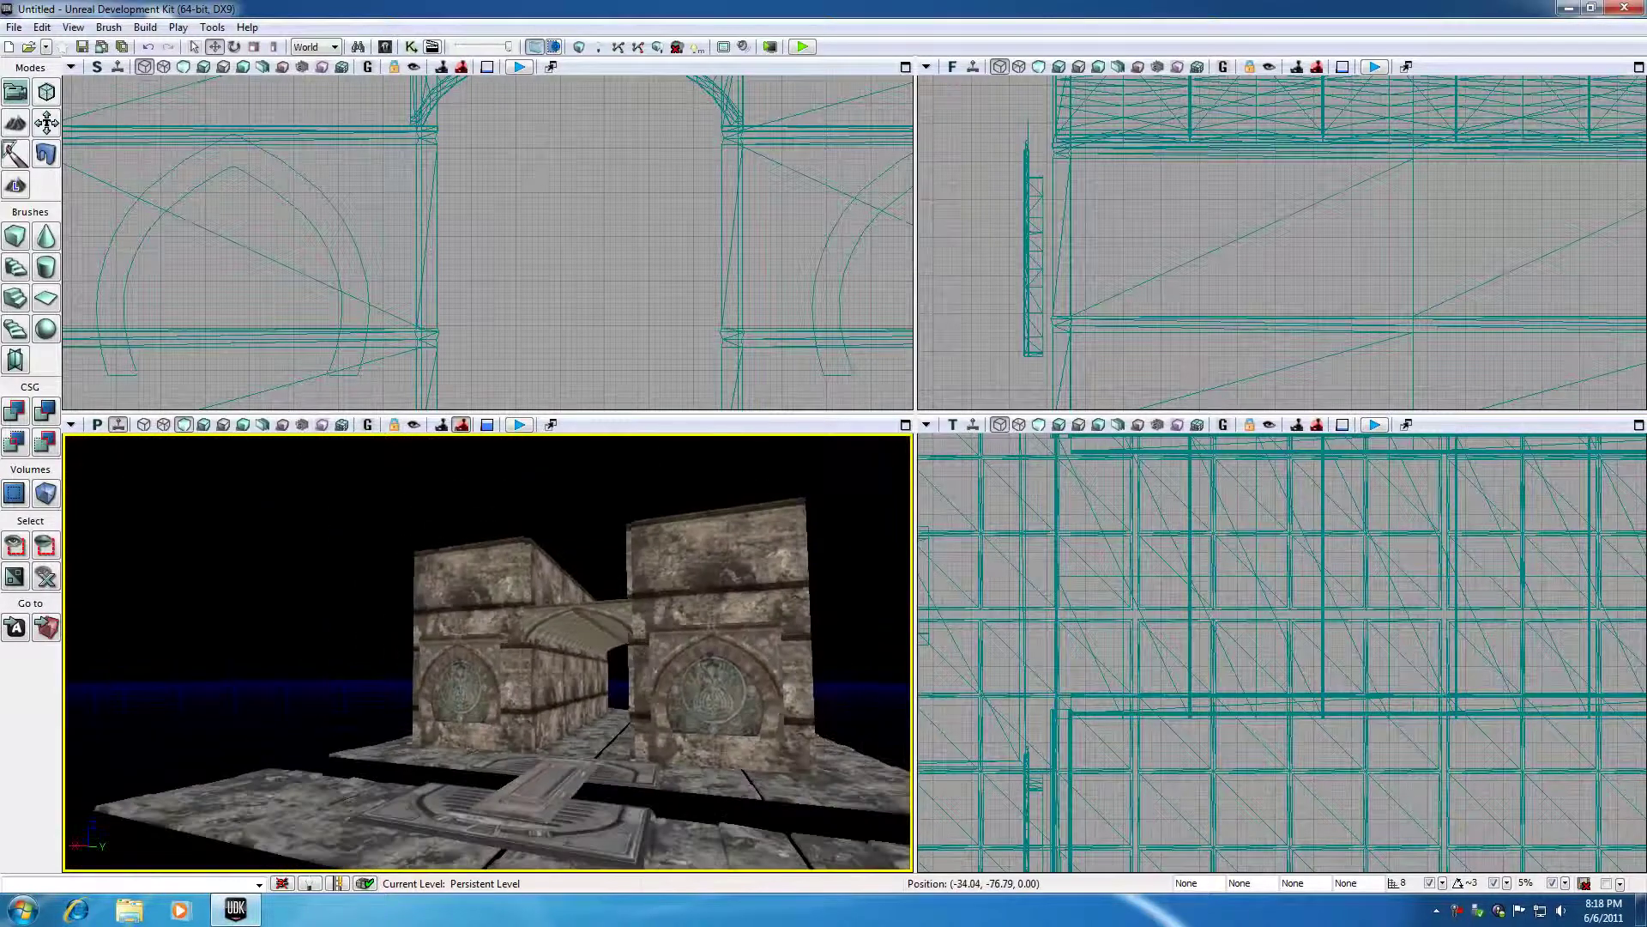
Search the static meshes in the Content Browser for "pillar" to find an ornament for the arched passage.
left_click(464, 850)
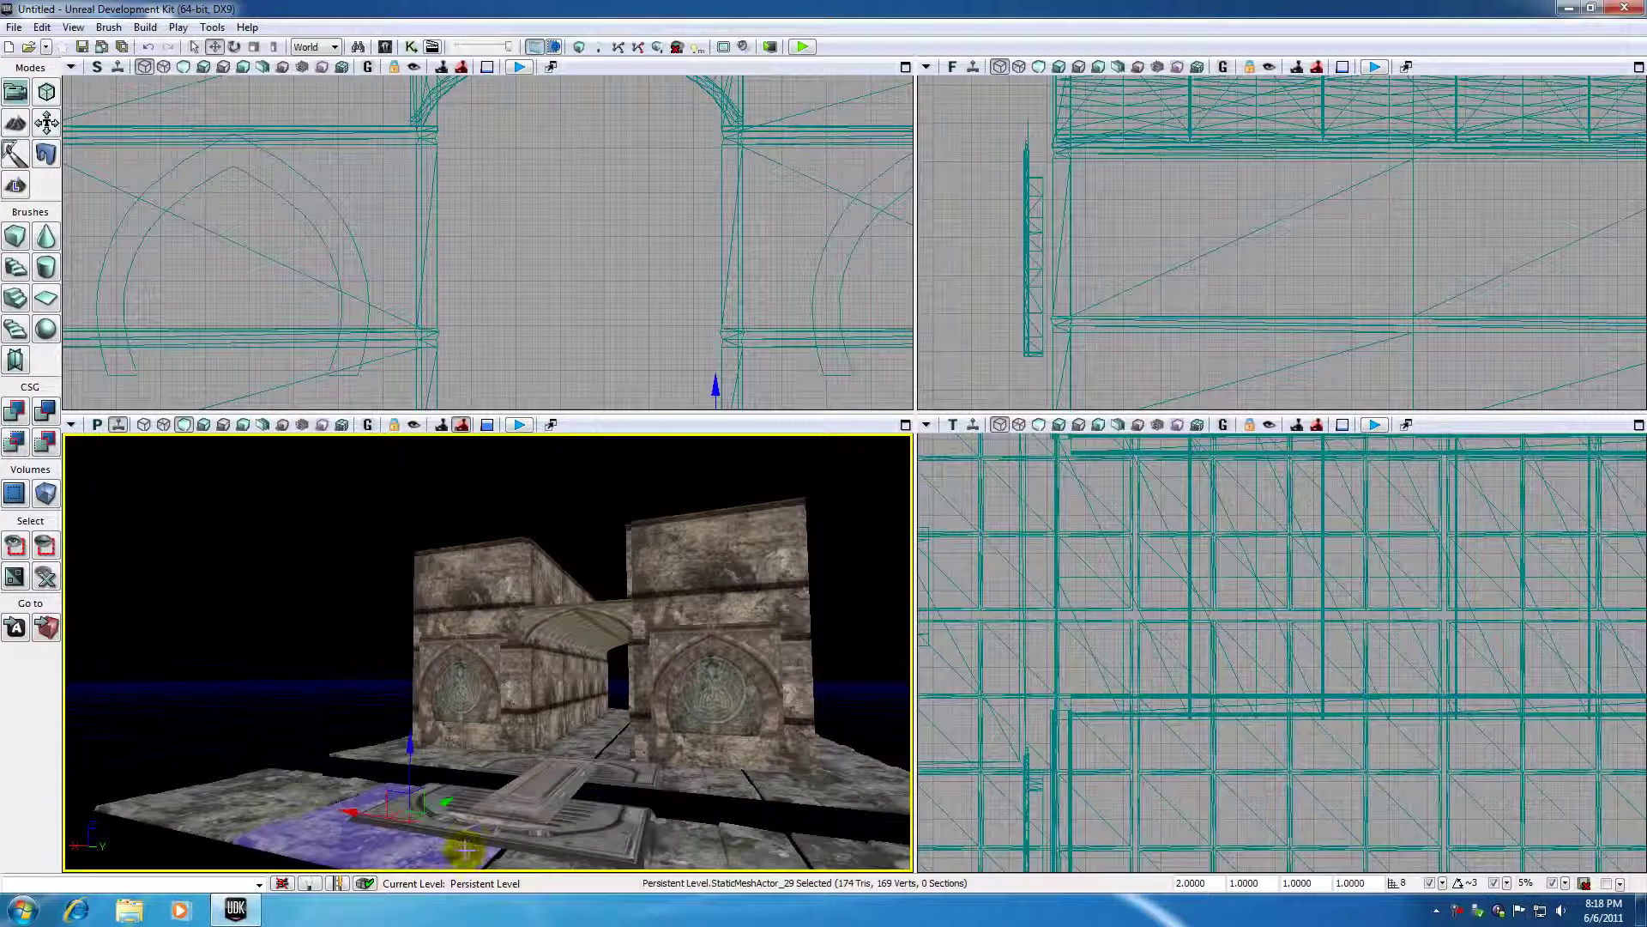
left_click_drag(560, 788, 562, 592)
left_click_drag(562, 850, 565, 777)
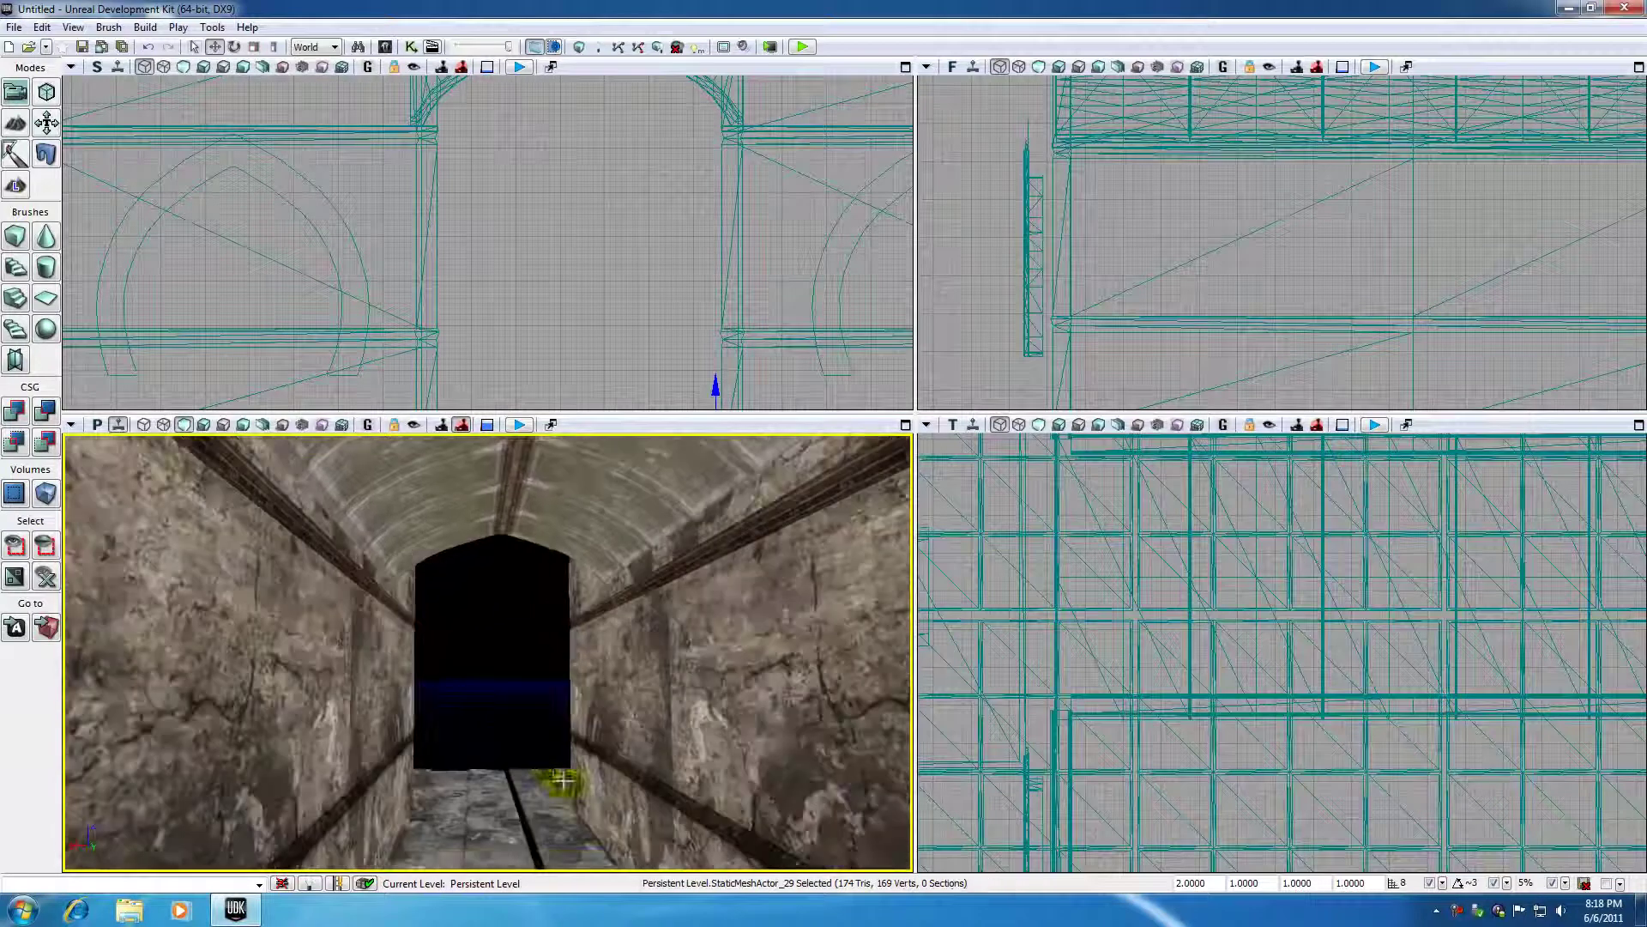
middle_click_drag(532, 742, 532, 781)
left_click_drag(523, 782, 523, 712)
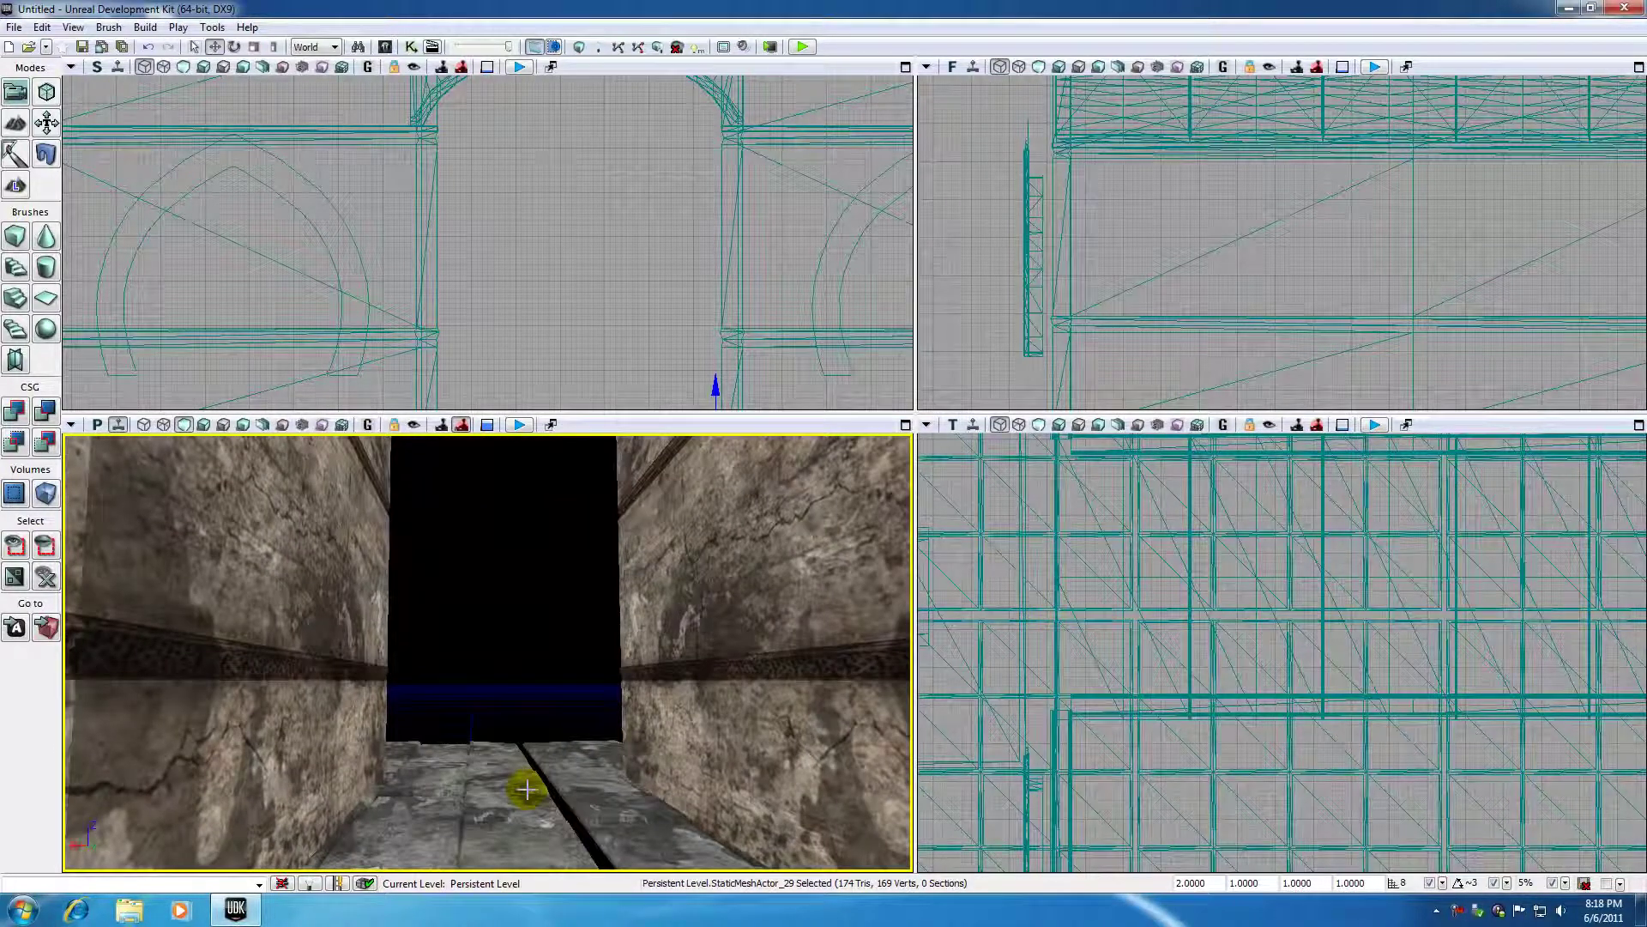
left_click(385, 46)
left_click(1122, 76)
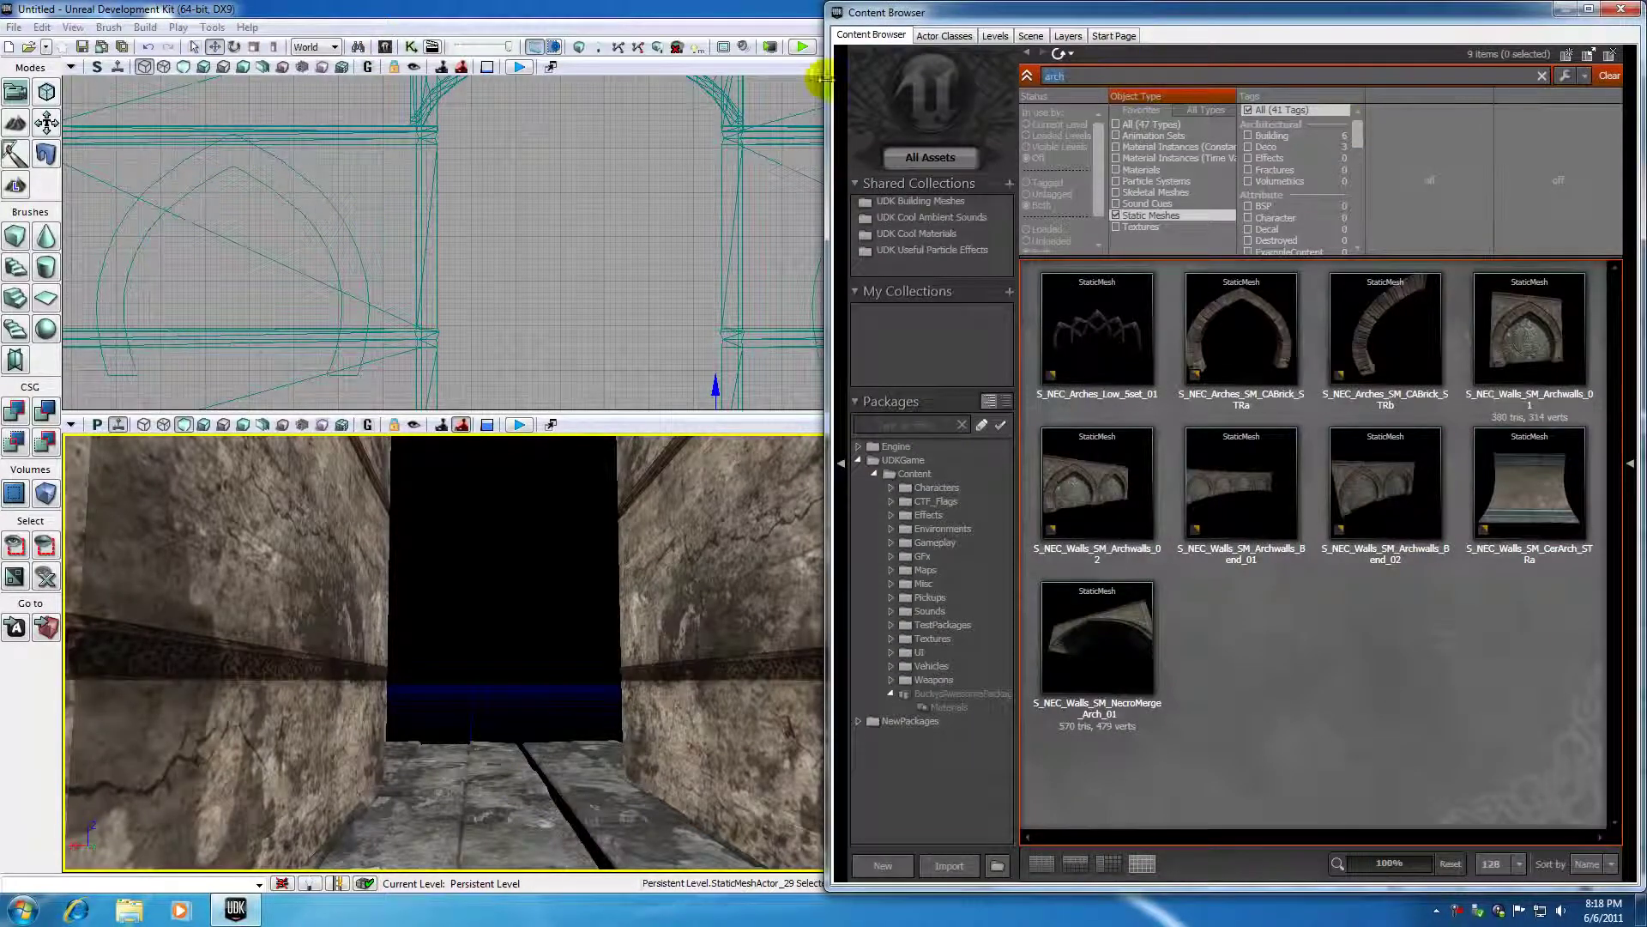
key("BackSpace")
type("pillar")
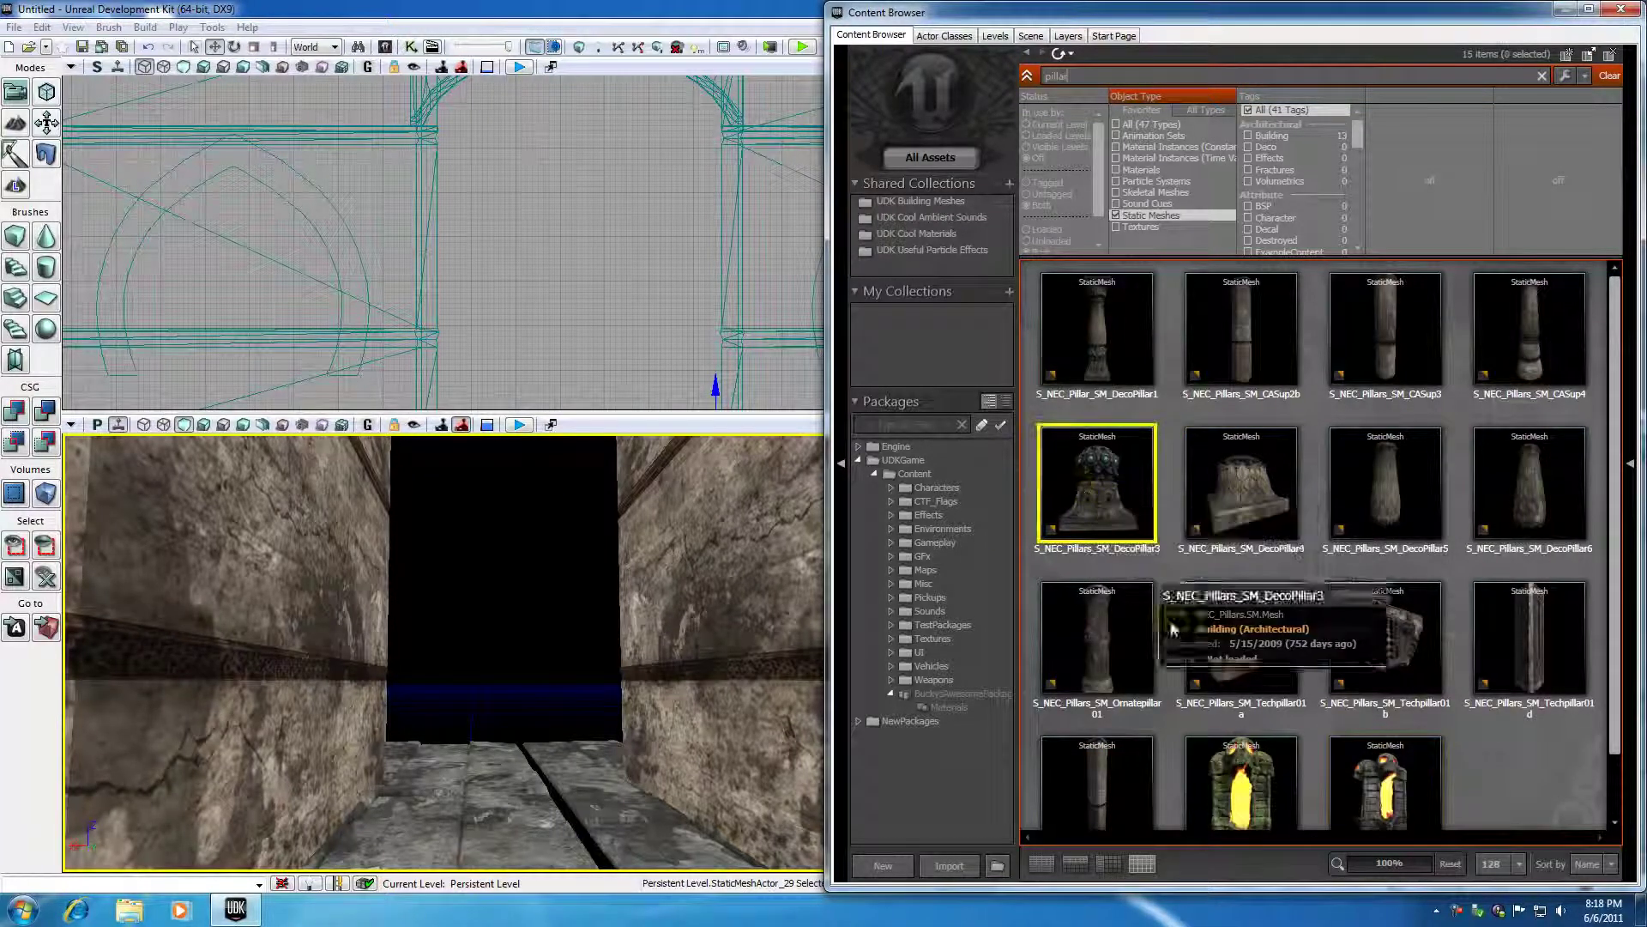
Try the DecoPillar4 mesh in the passage, and place S_NEC_Pillars_SM_DecoPillar3 on the floor at the far end instead.
left_click(1241, 481)
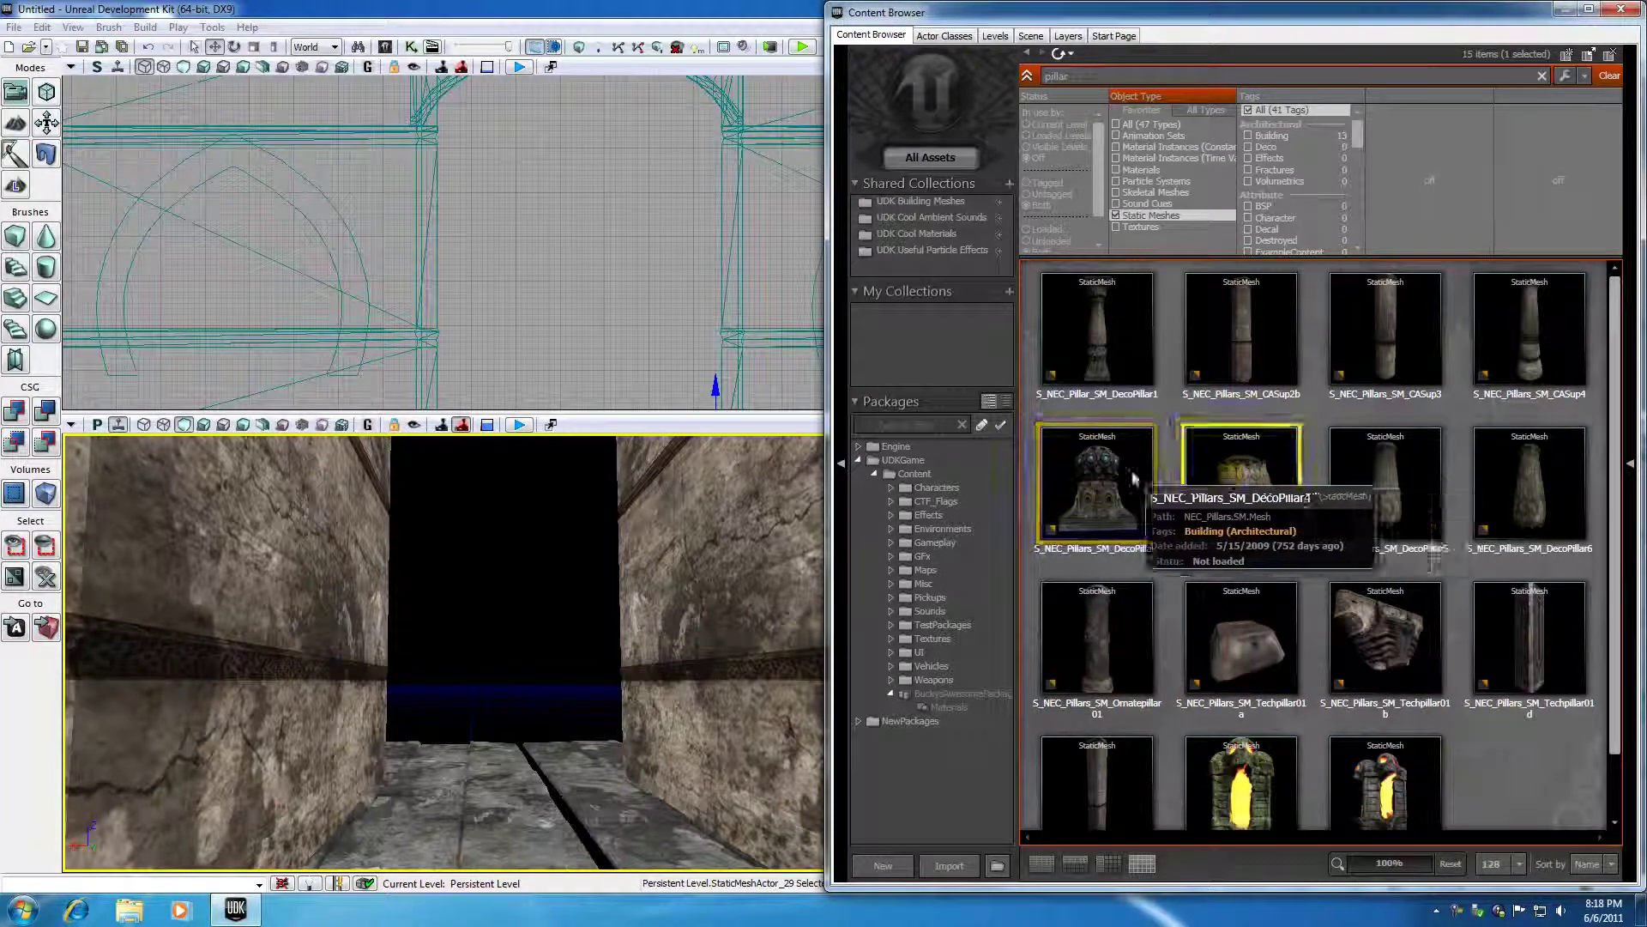
left_click_drag(1240, 481, 595, 774)
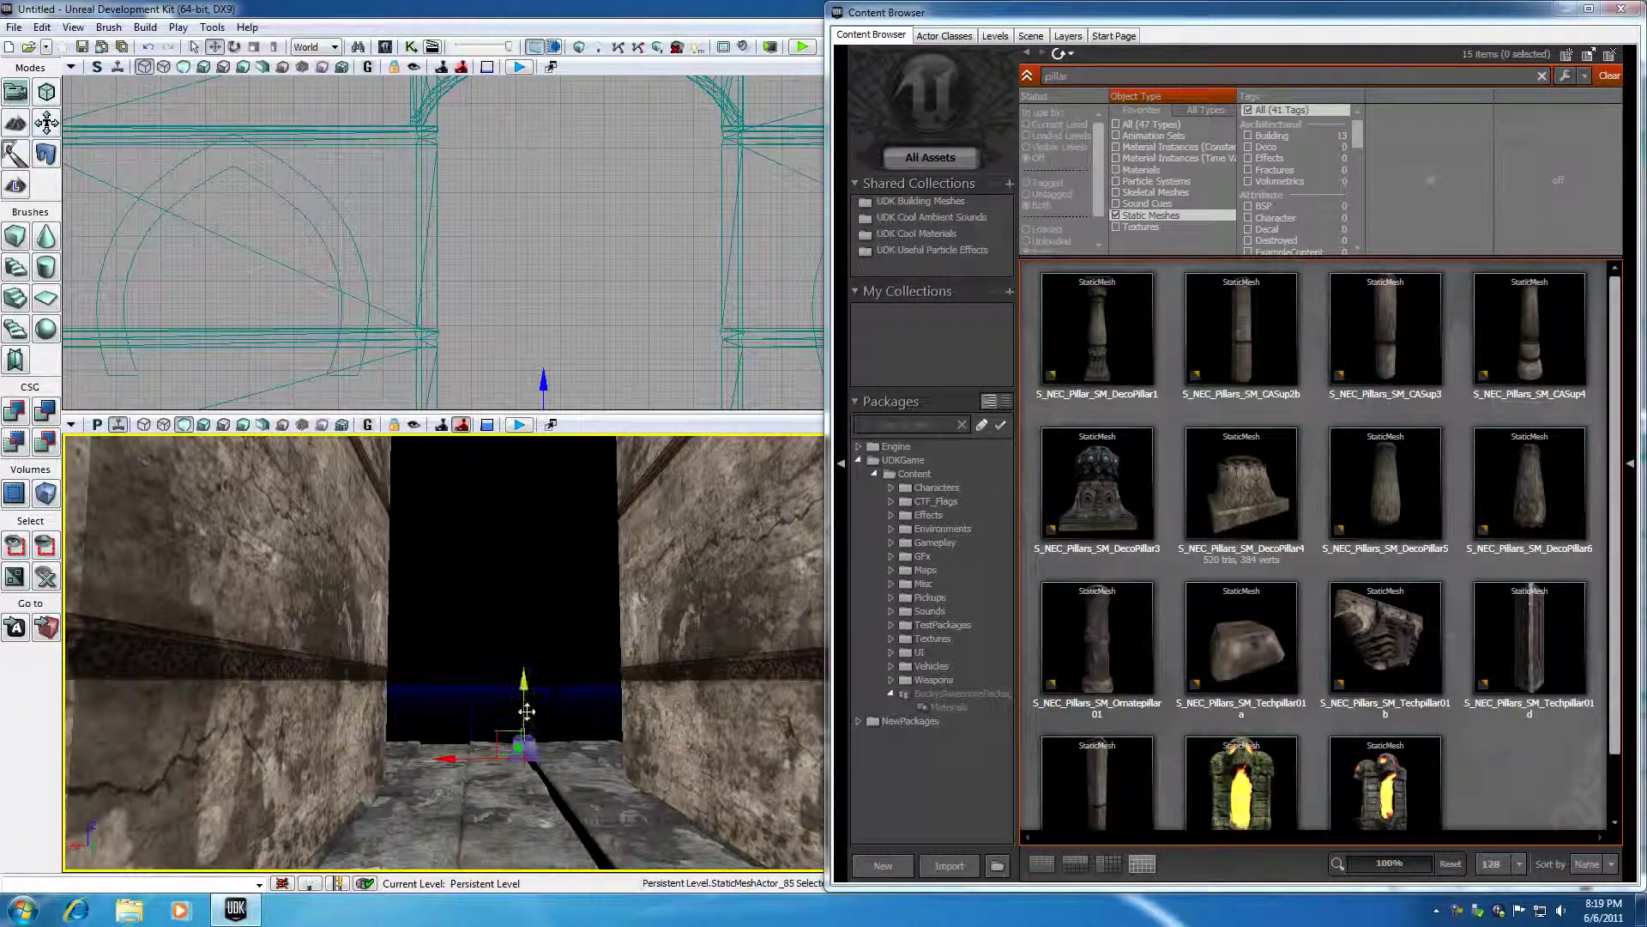
left_click_drag(1097, 484, 503, 643)
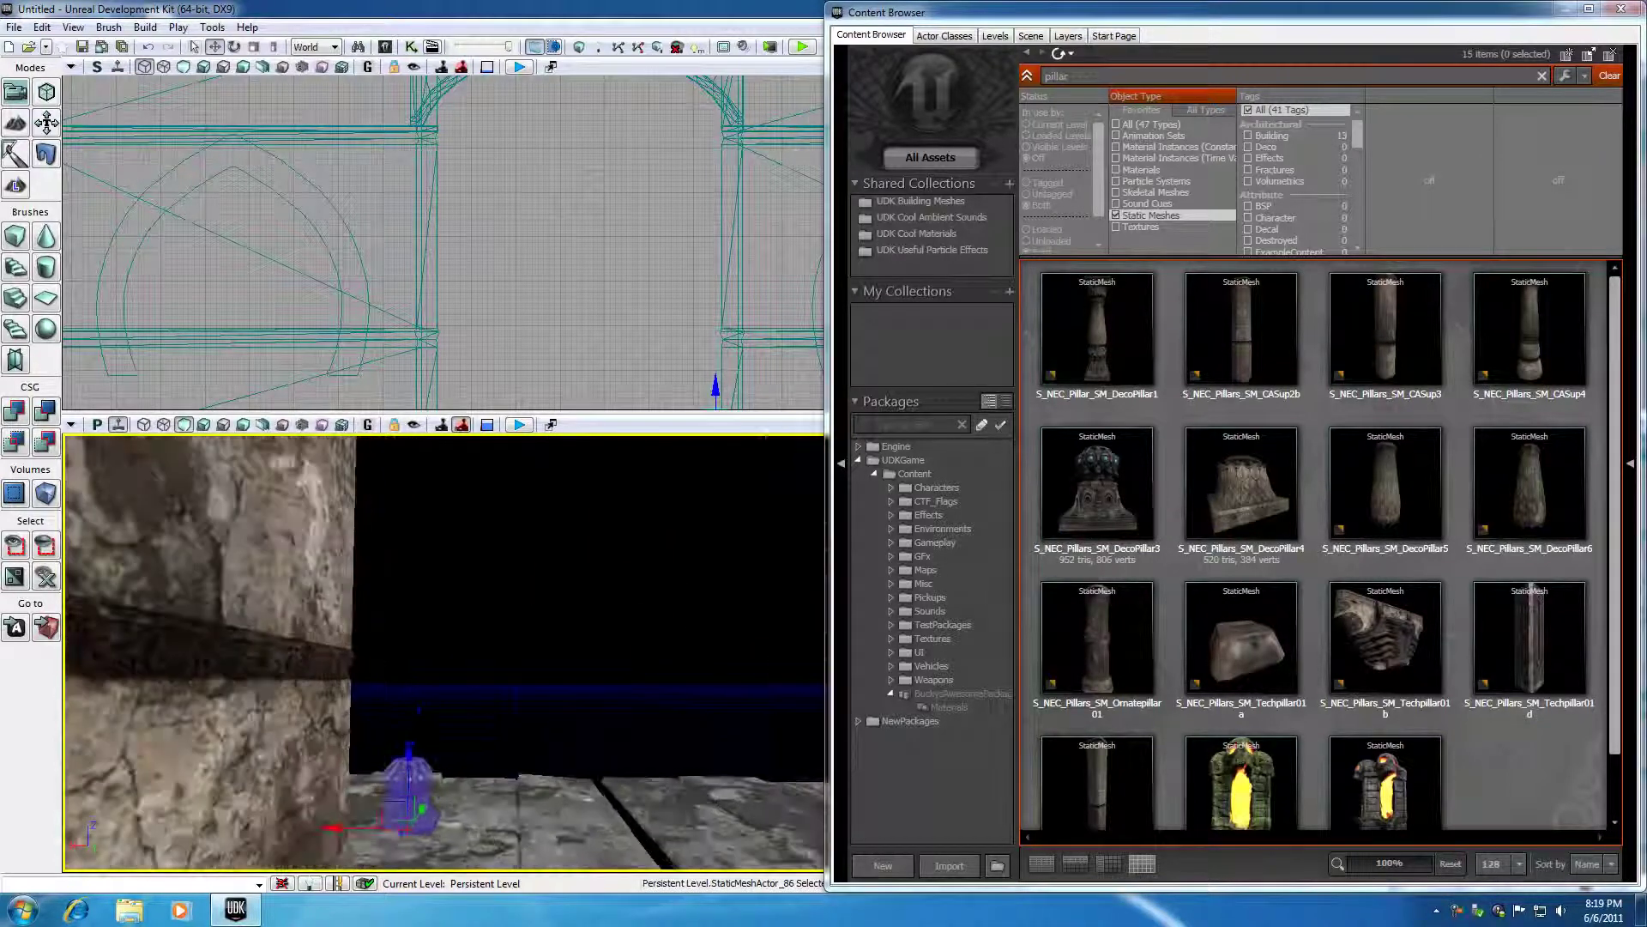
left_click(1620, 9)
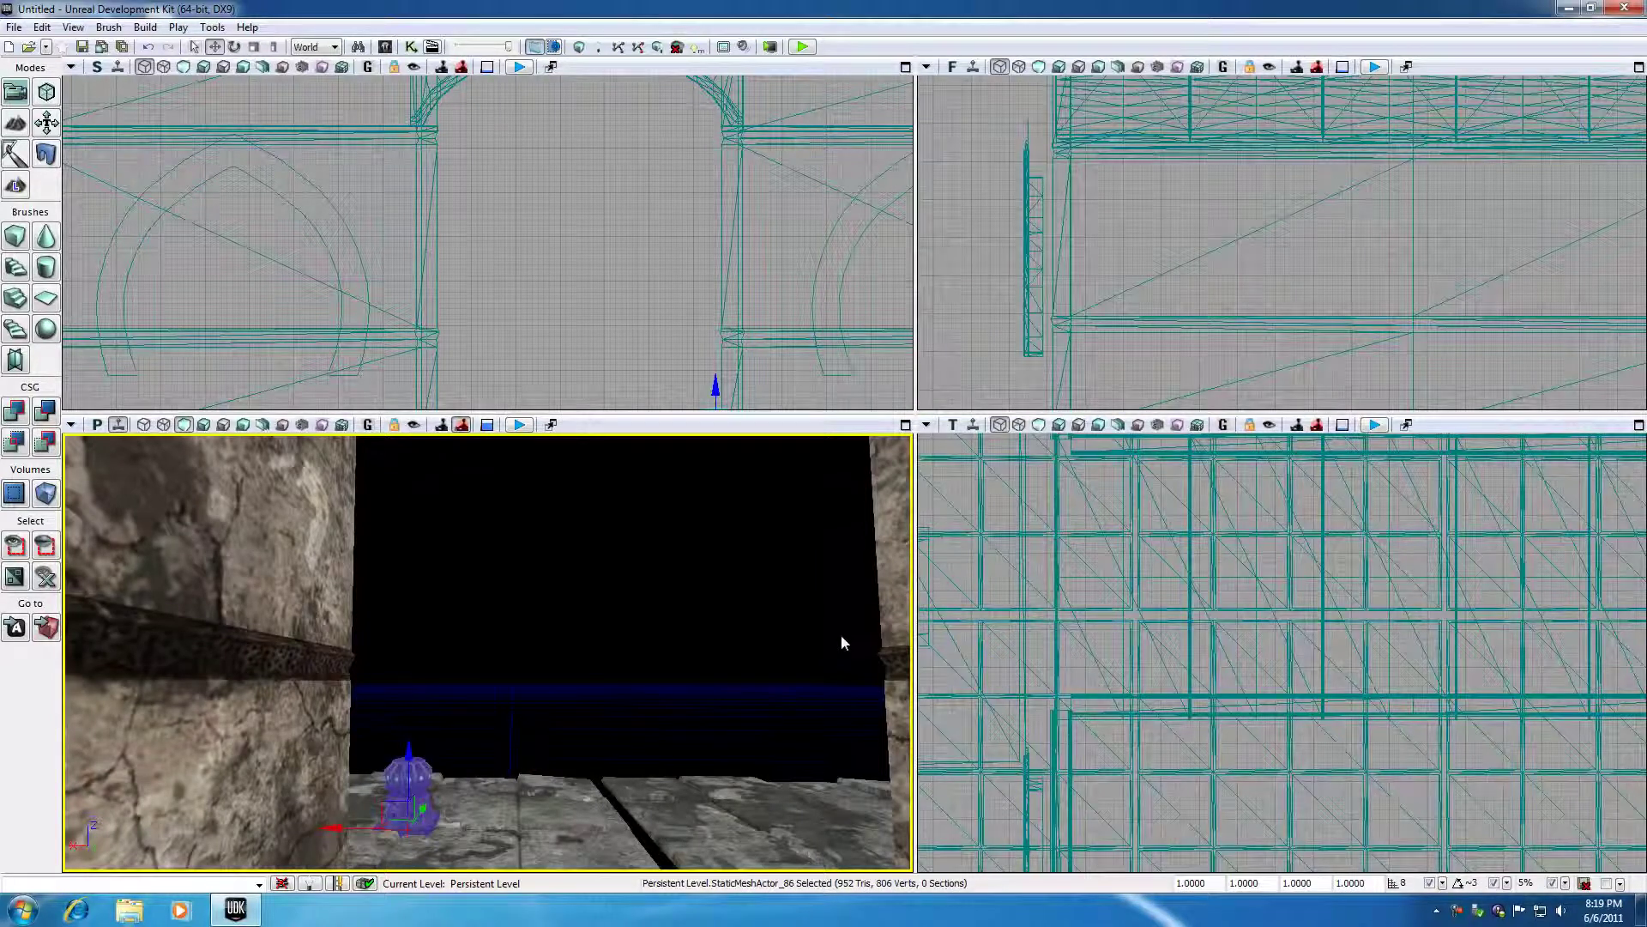
Set the pillar's overall scale to 2.0 and shift it along the X axis to center it between the passage walls.
left_click(1201, 883)
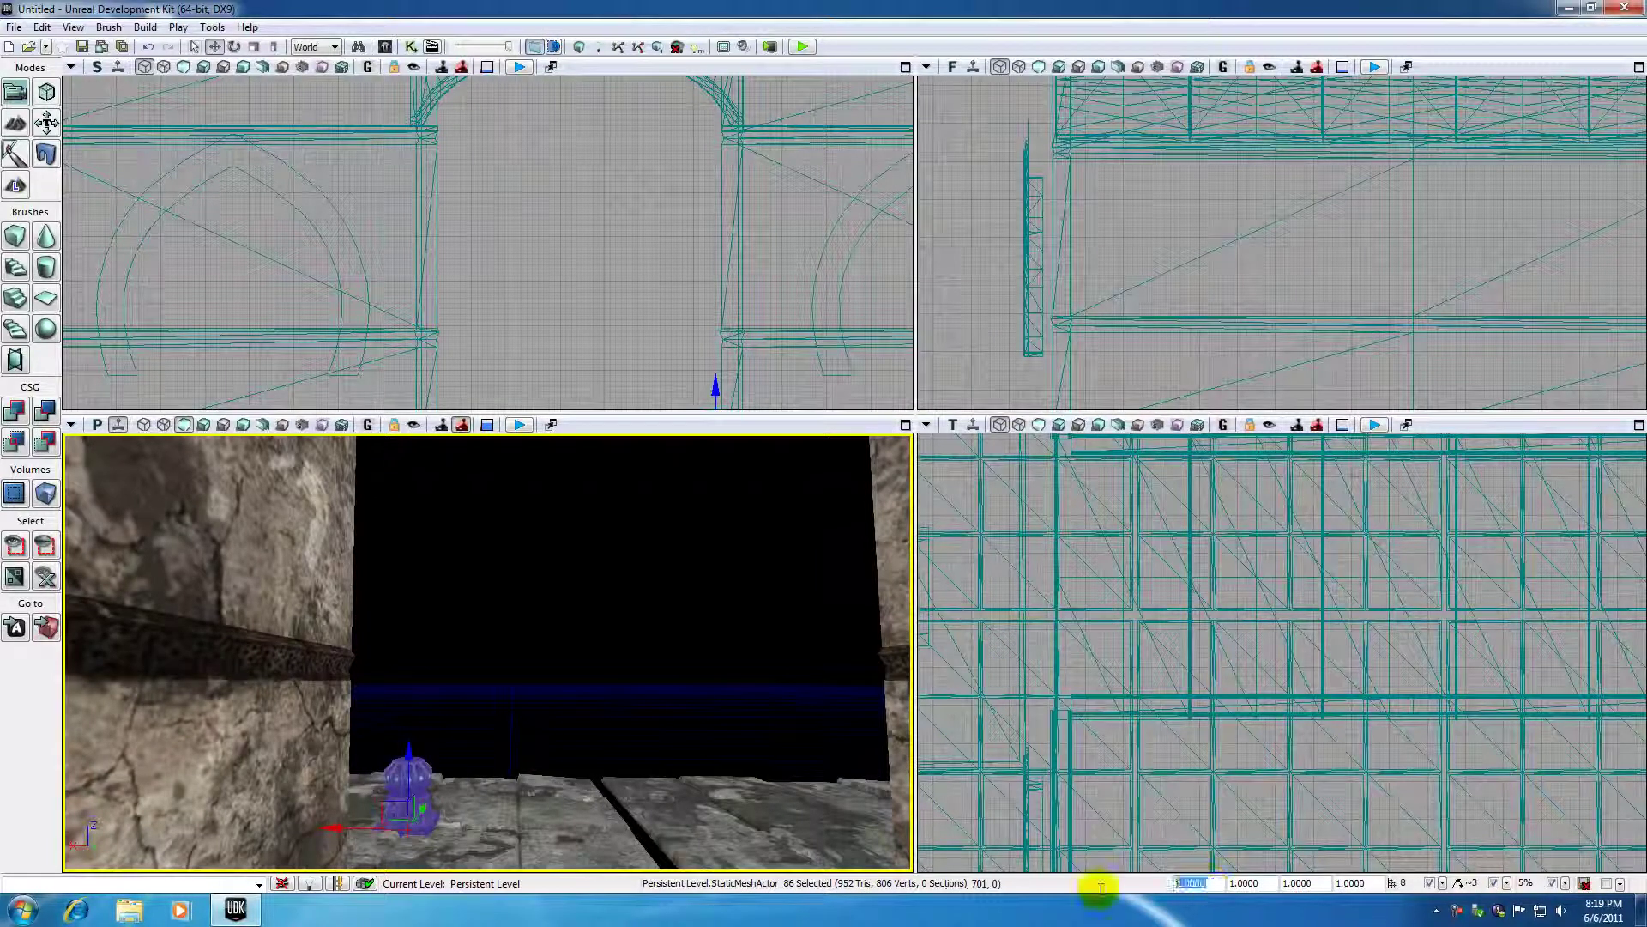
type("2.0")
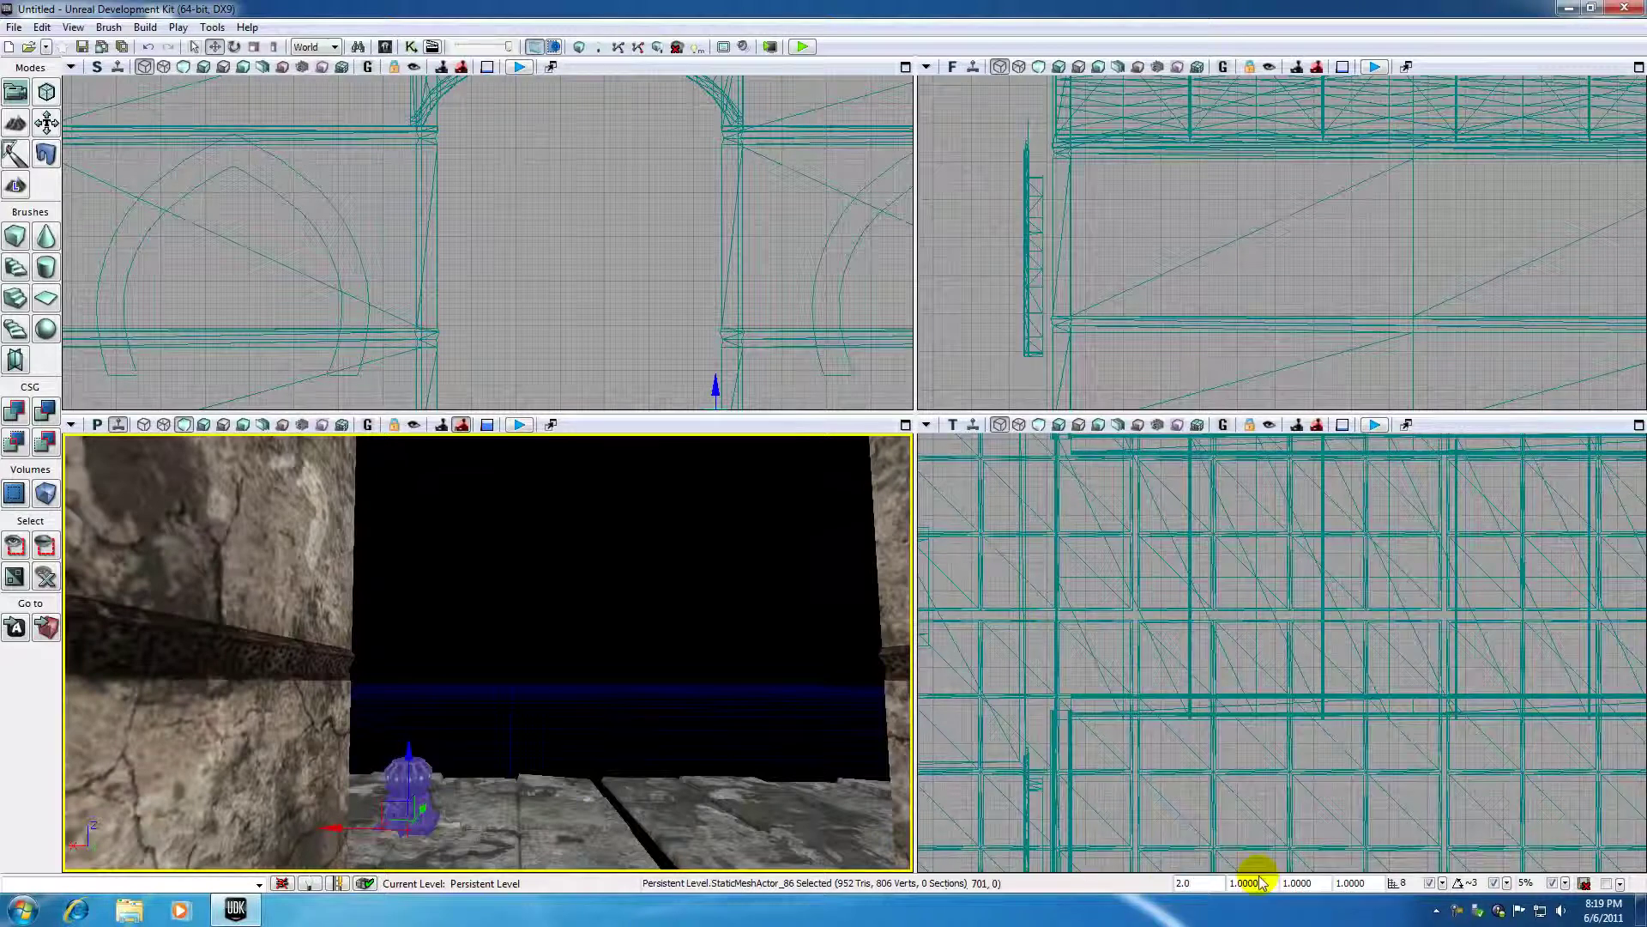
key("Return")
left_click_drag(396, 827, 567, 828)
left_click_drag(590, 266, 592, 153)
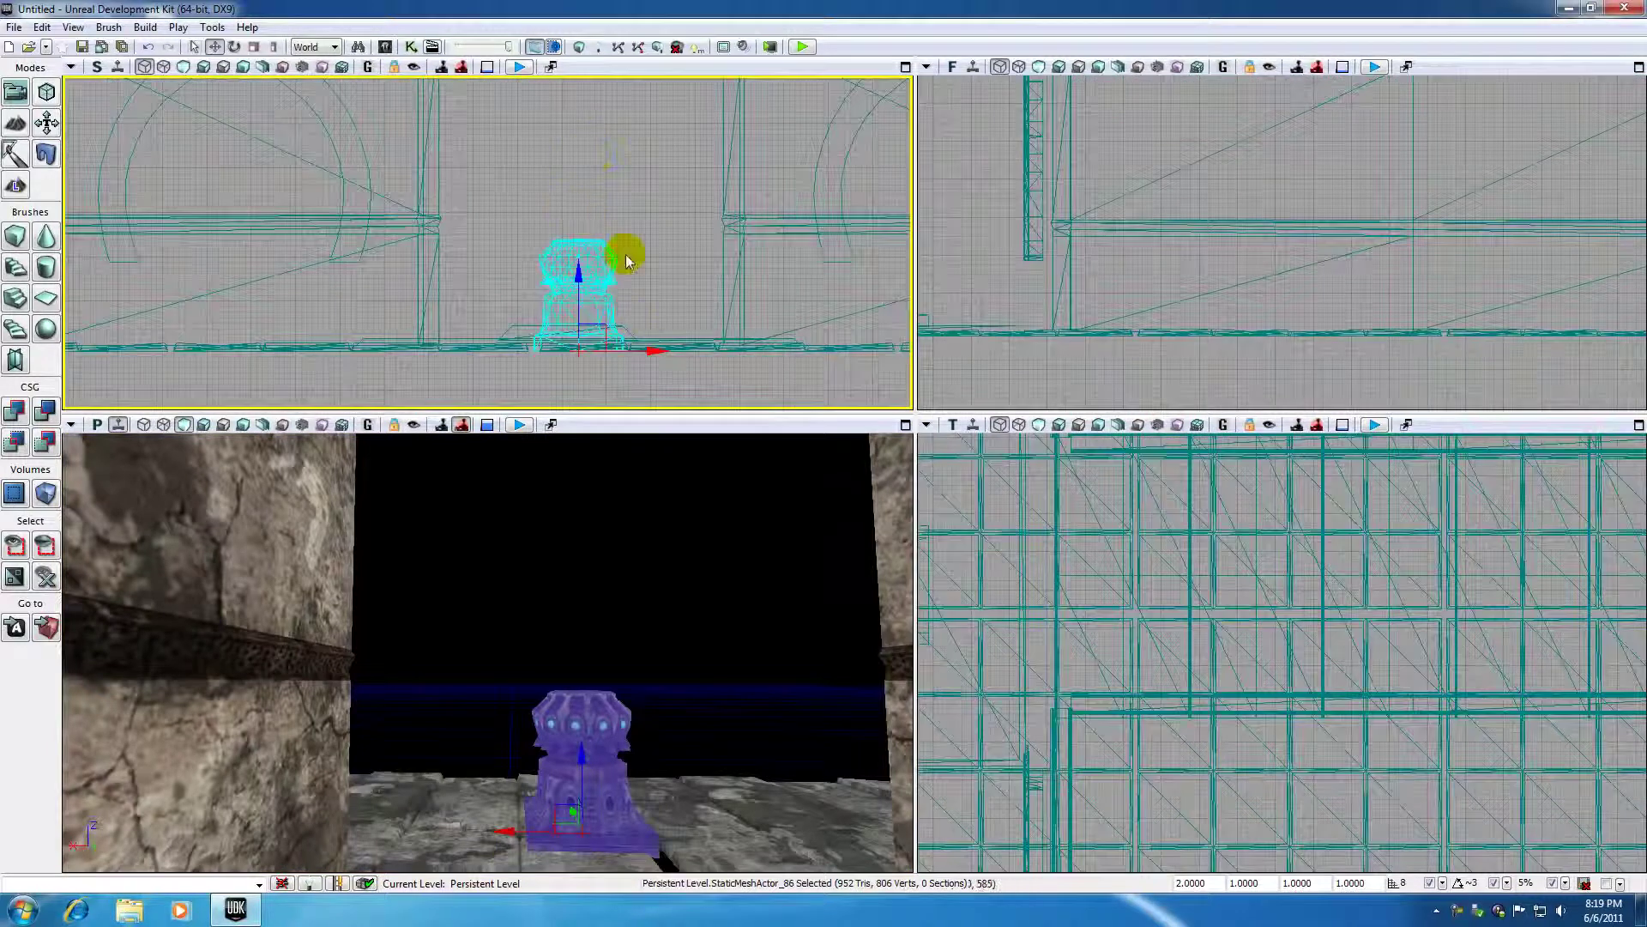
left_click_drag(647, 351, 637, 351)
Move the pillar along the Y axis to line up with the far end of the passage walls, and deselect it.
left_click_drag(1192, 638, 967, 538)
scroll(1191, 618, "down", 8)
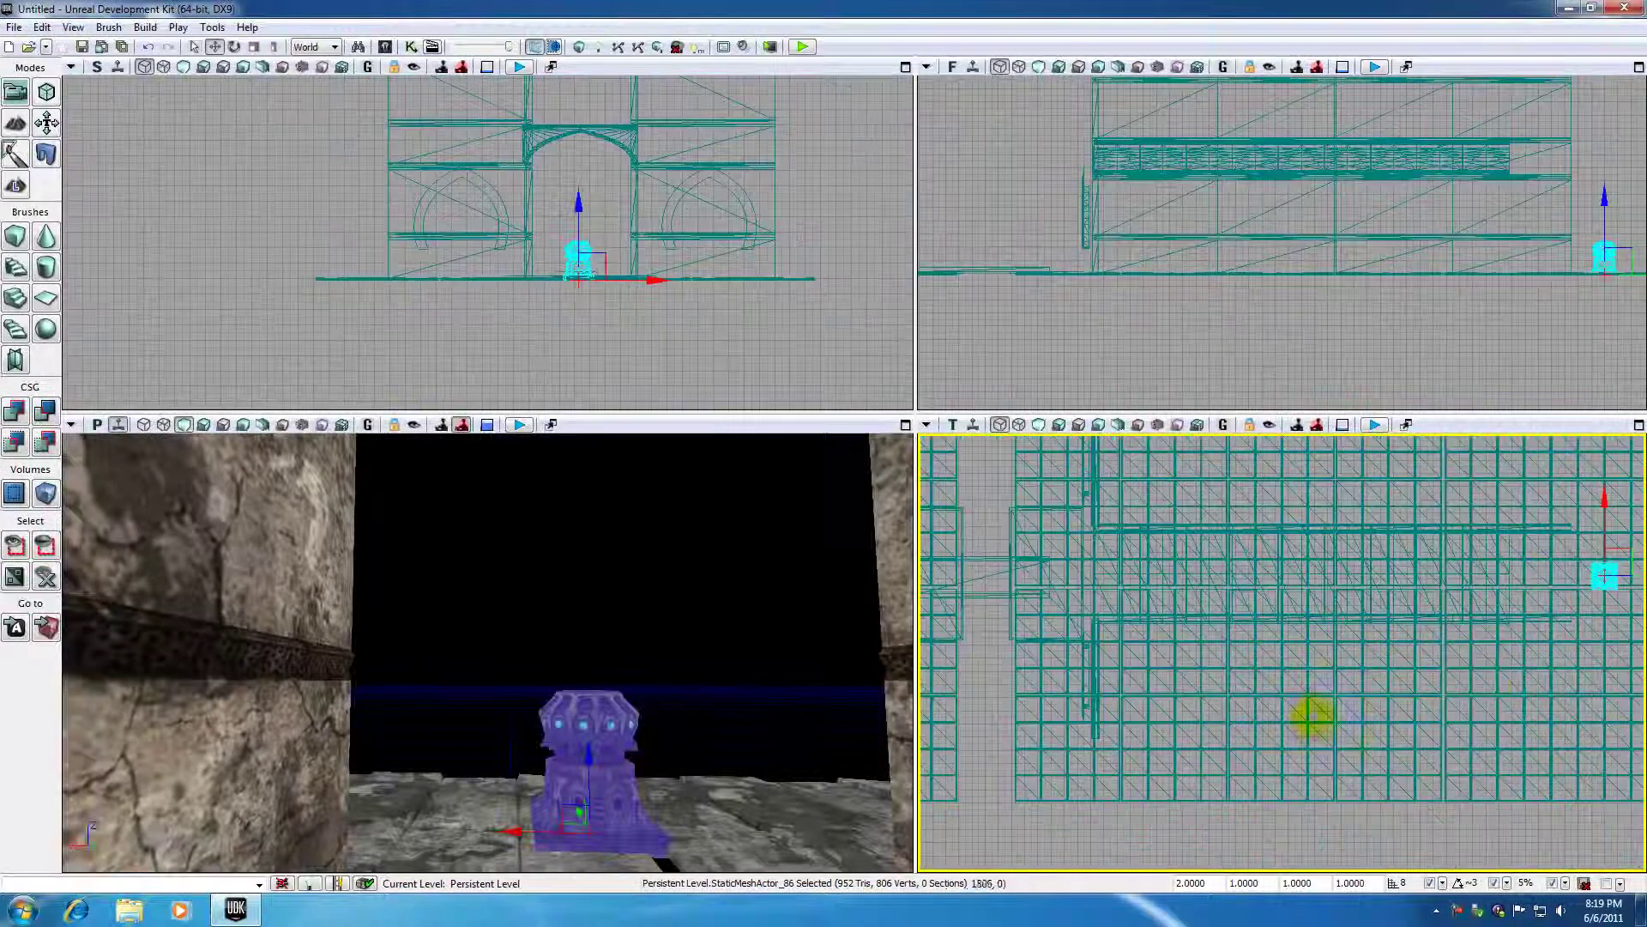
left_click_drag(1504, 687, 1236, 674)
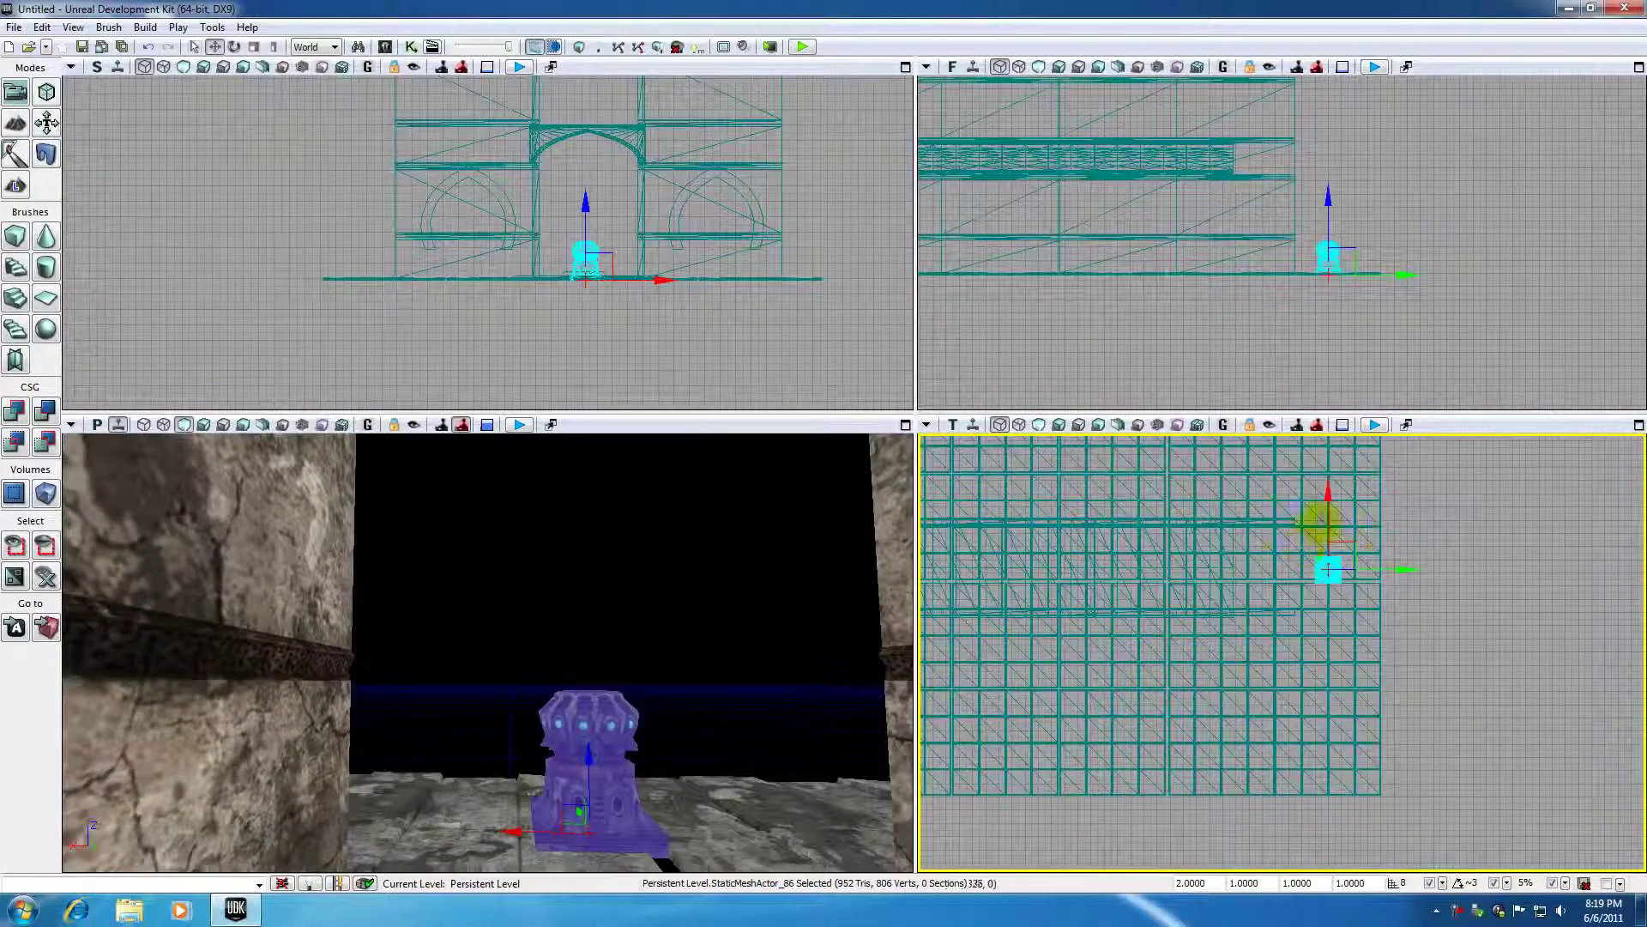
left_click_drag(1390, 572, 1353, 570)
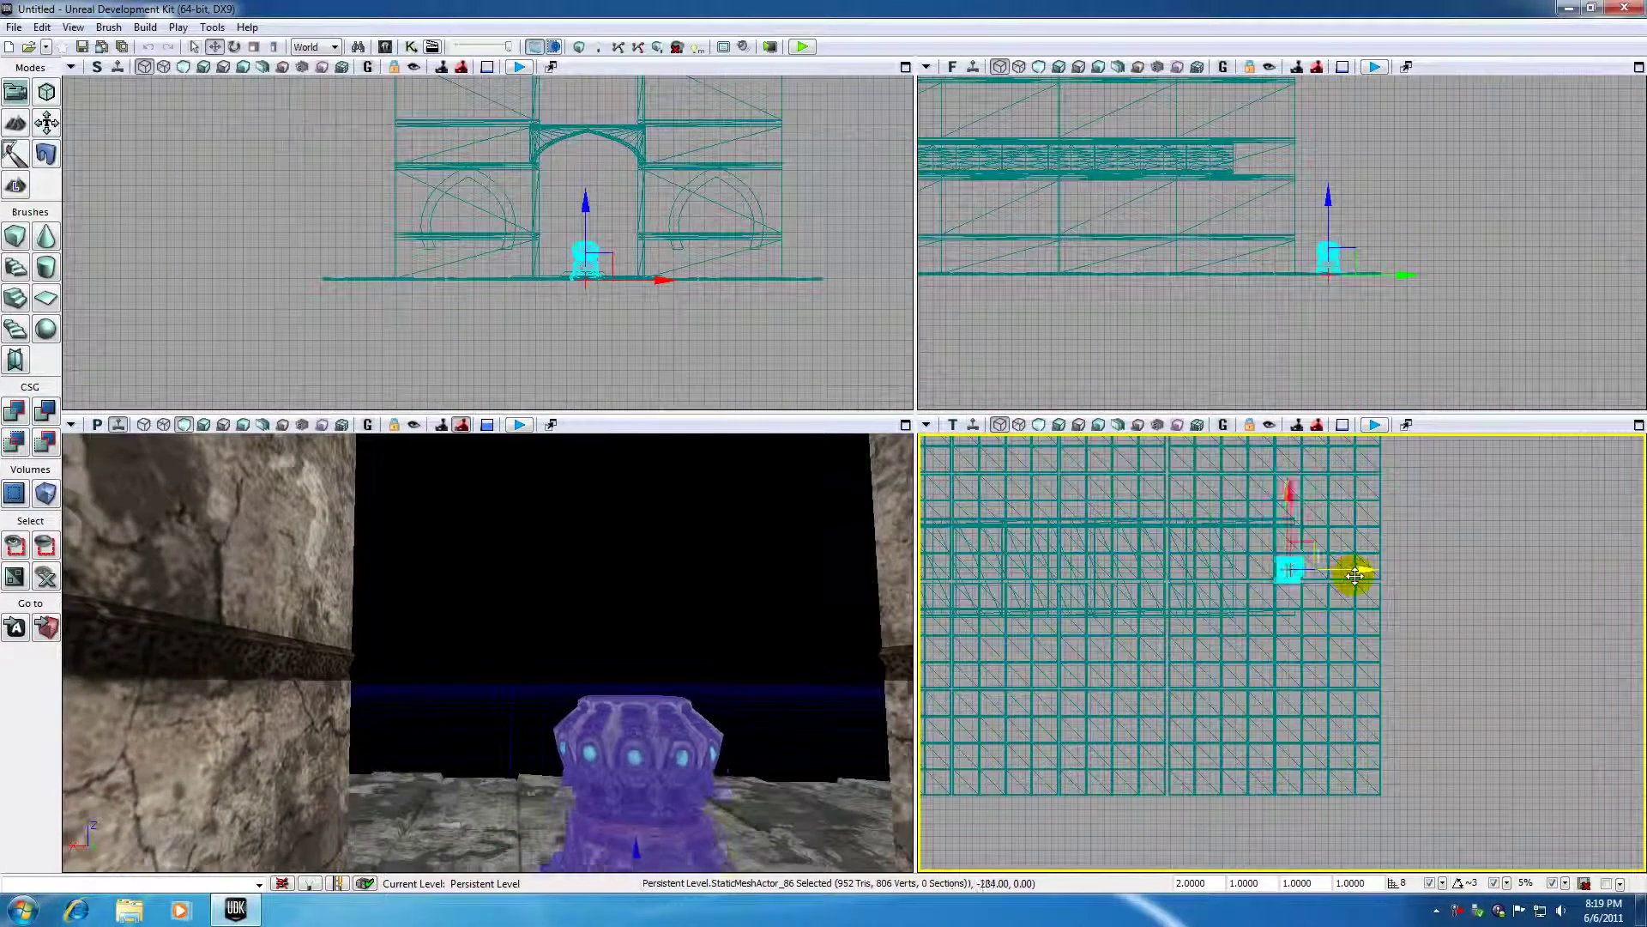
left_click_drag(774, 557, 684, 573)
left_click(641, 563)
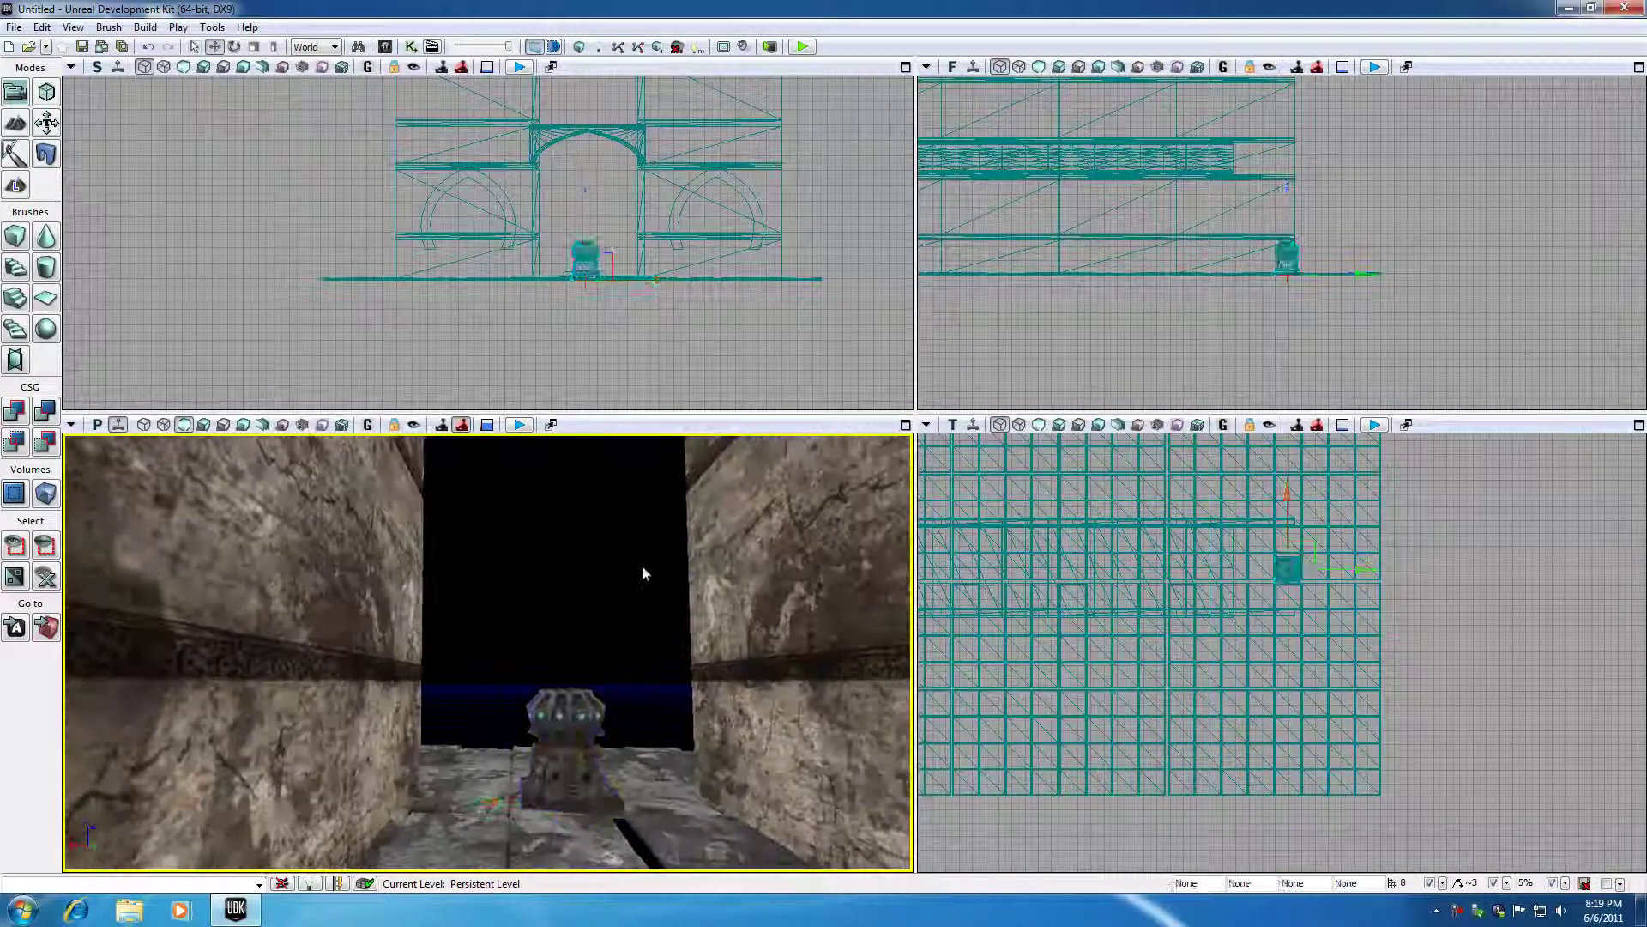
Examine the pillar's placement at the end of the passage from above and from floor level.
right_click_drag(640, 564, 641, 613)
middle_click_drag(641, 613, 641, 514)
right_click_drag(641, 515, 641, 562)
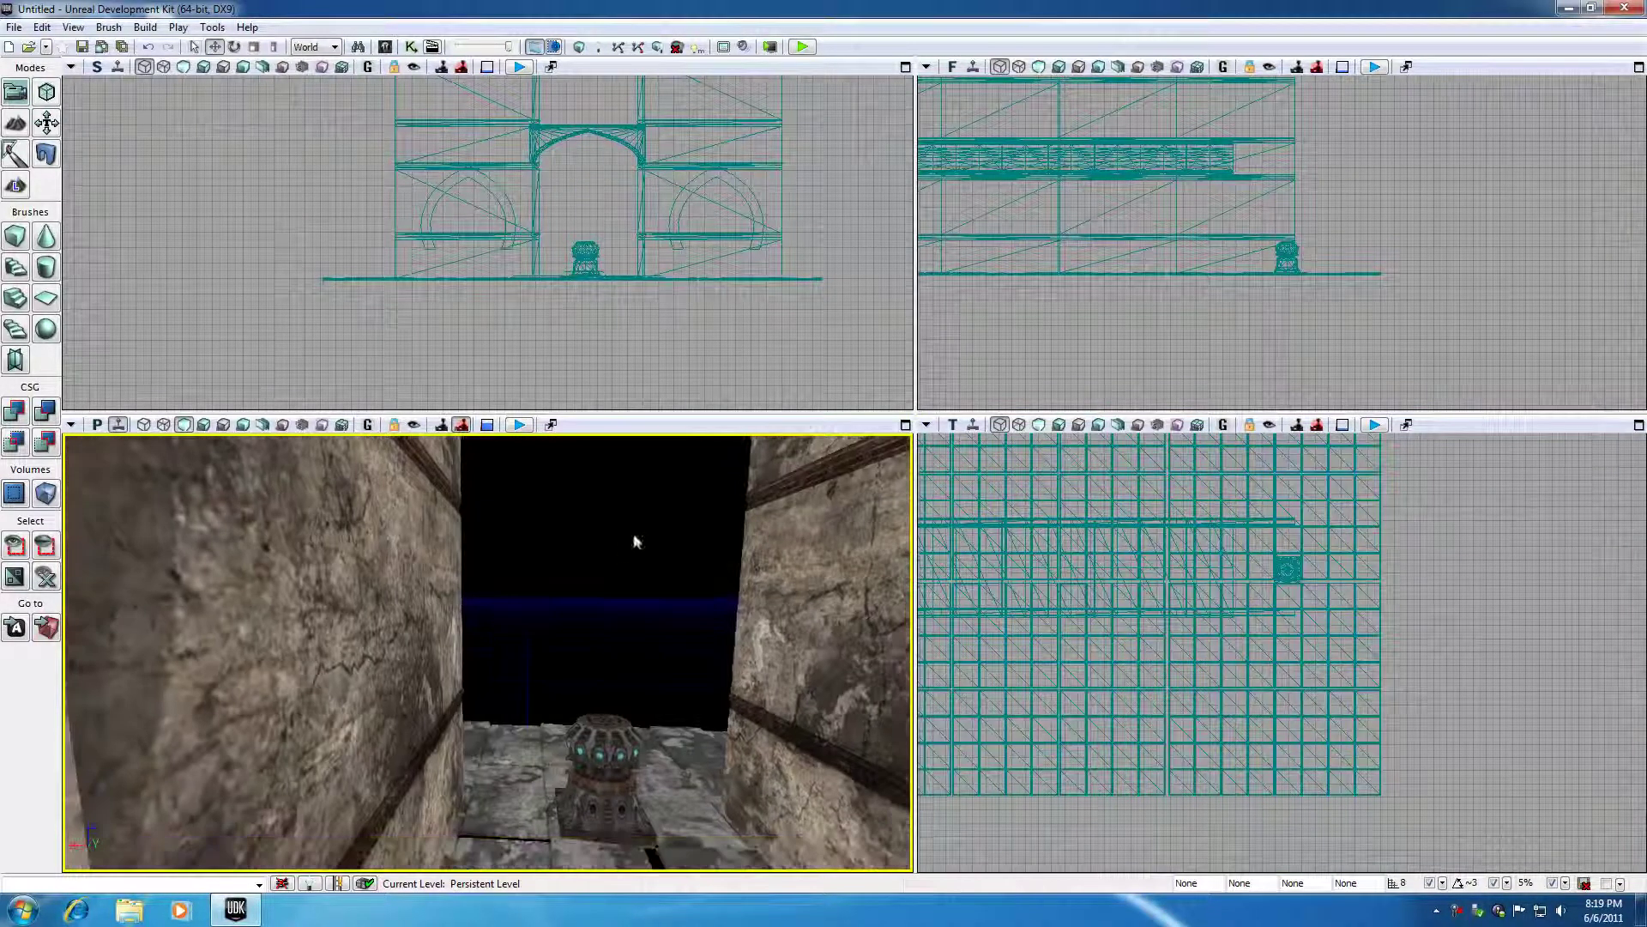
left_click(622, 323)
right_click_drag(621, 323, 621, 313)
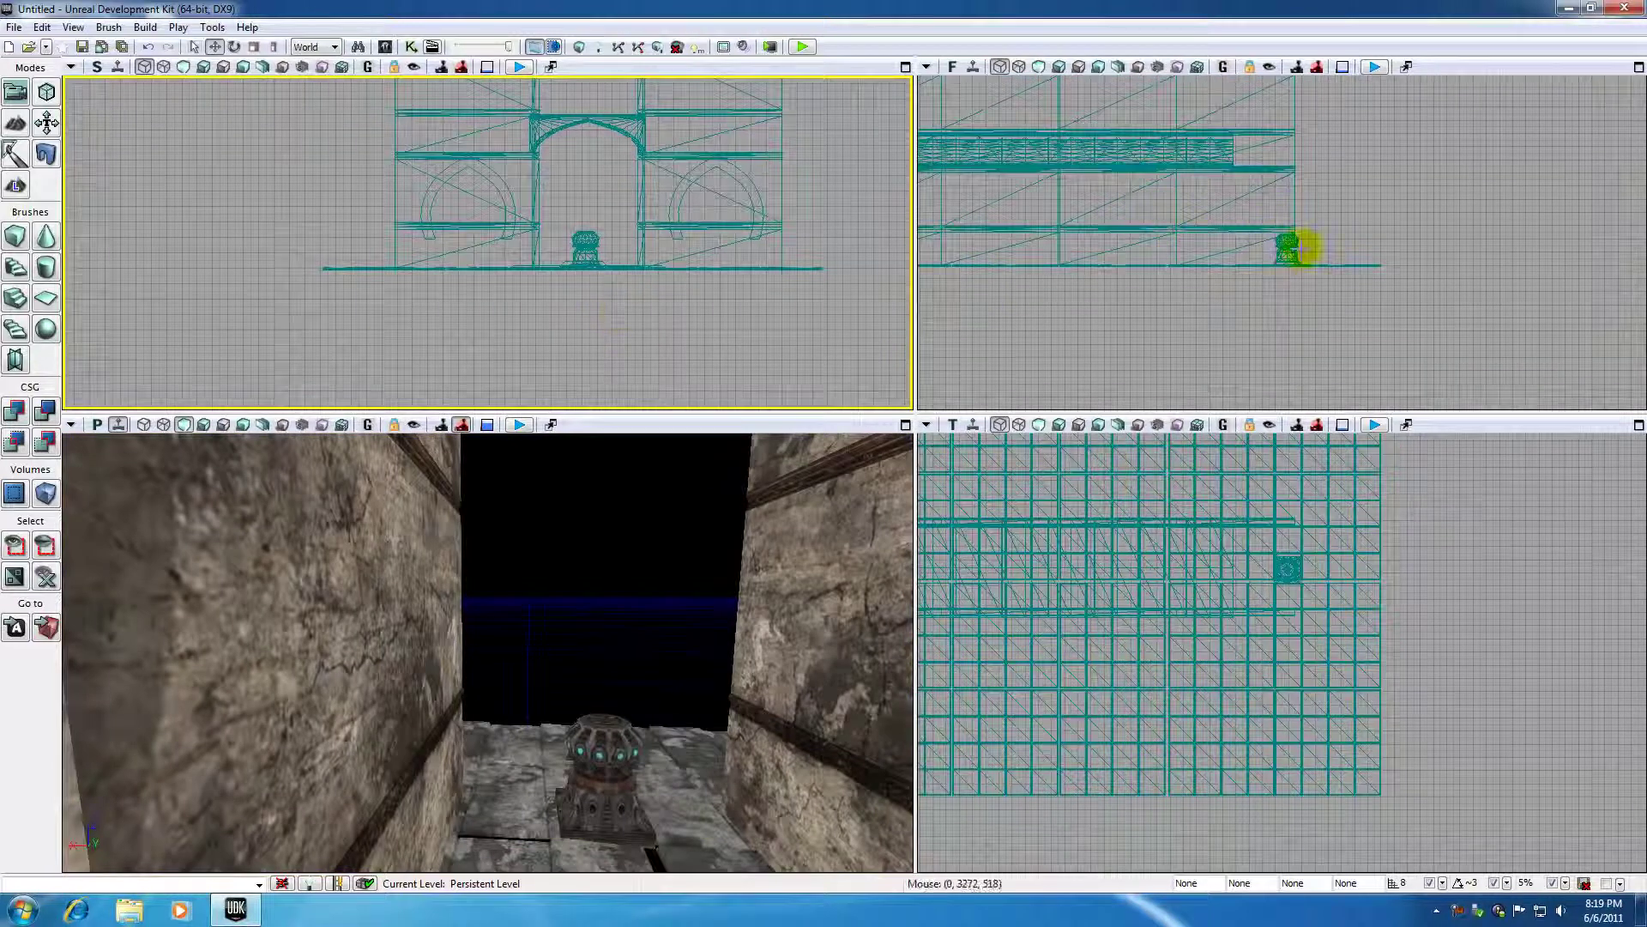
left_click(1293, 249)
left_click(706, 693)
middle_click_drag(668, 678, 672, 650)
scroll(673, 650, "up", 3)
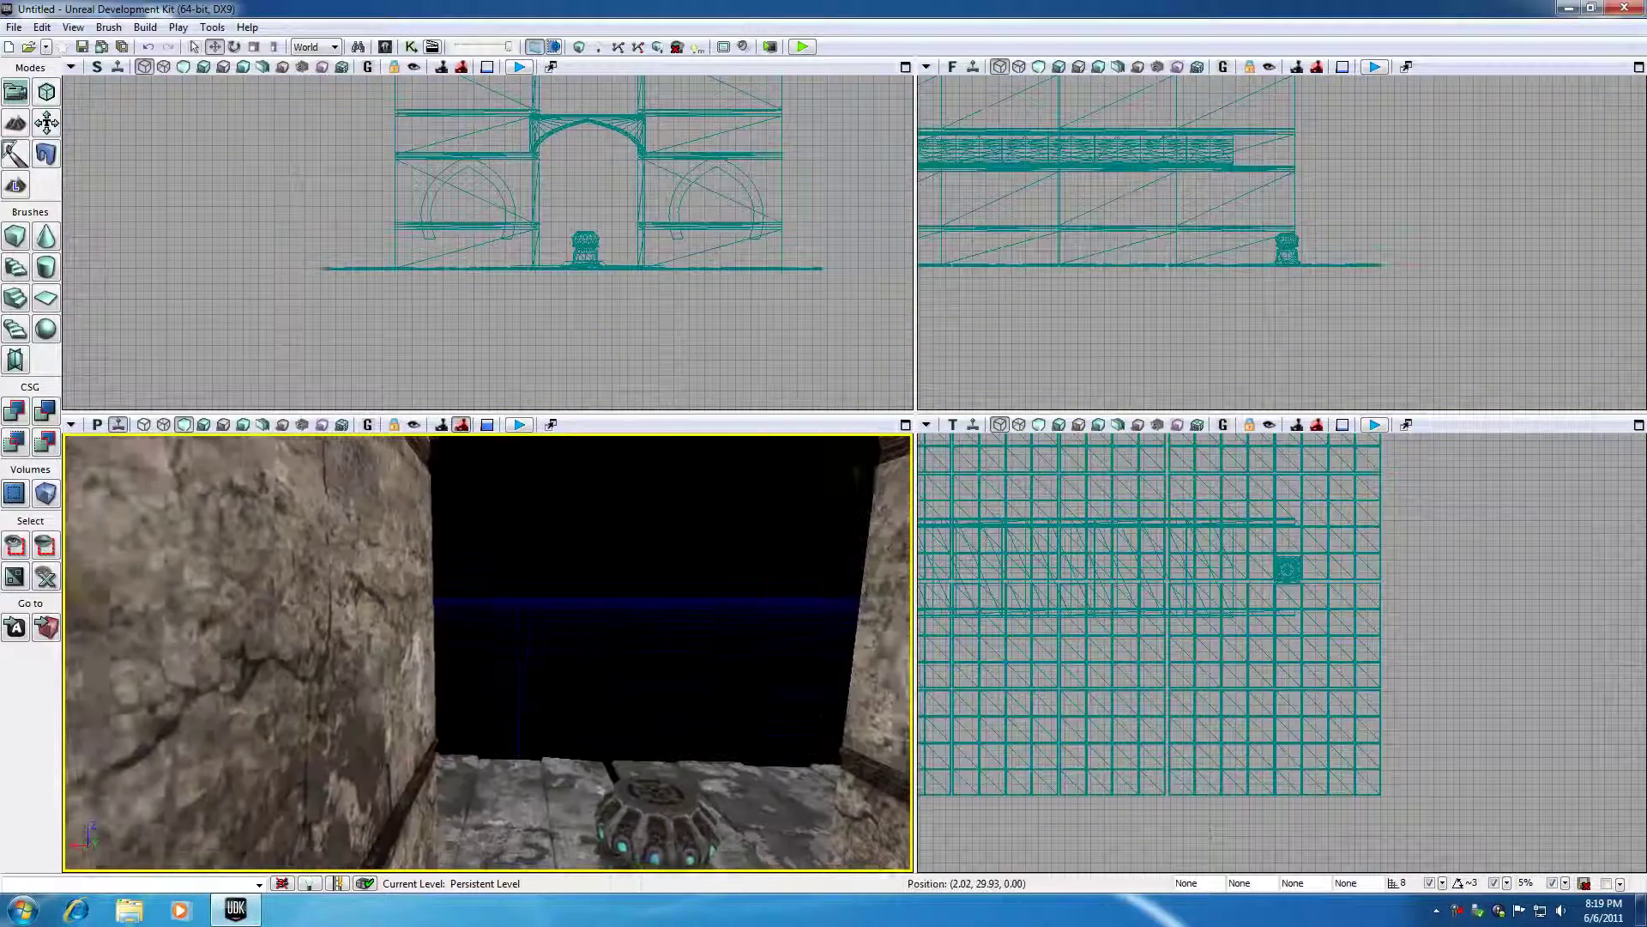
right_click_drag(672, 650, 676, 705)
left_click_drag(676, 658, 676, 610)
middle_click_drag(676, 658, 676, 739)
left_click_drag(665, 585, 665, 643)
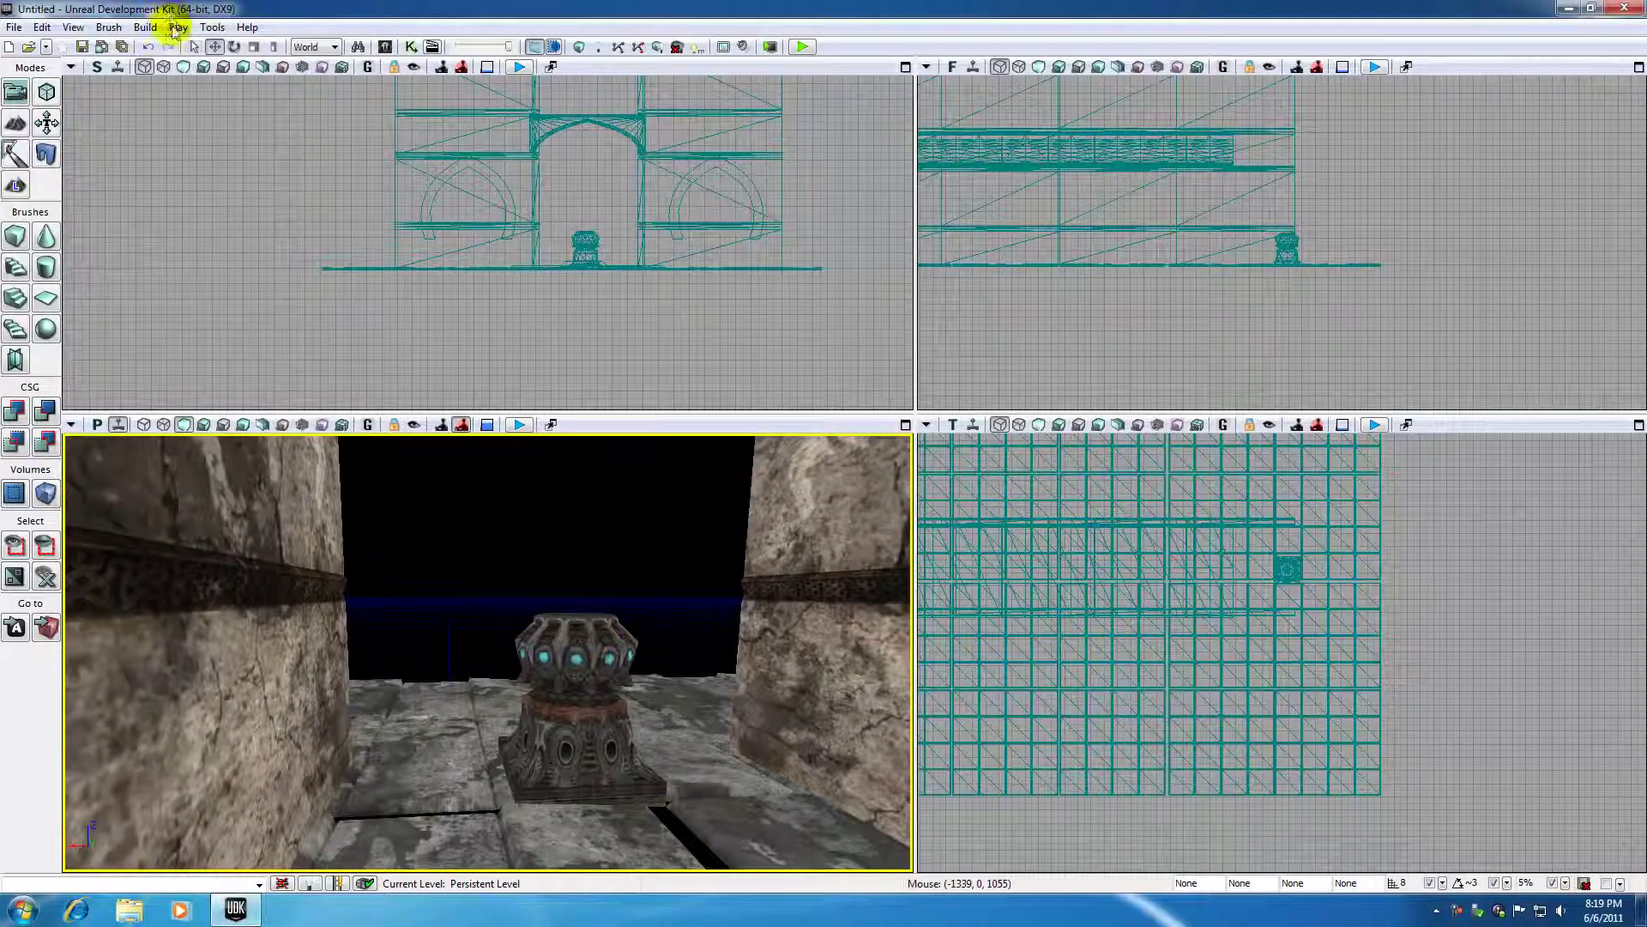
Search the static meshes for "statu" and place the running figure S_HU_Deco_Statues_SM_Statue03_02 in the passage near the pillar.
left_click(385, 46)
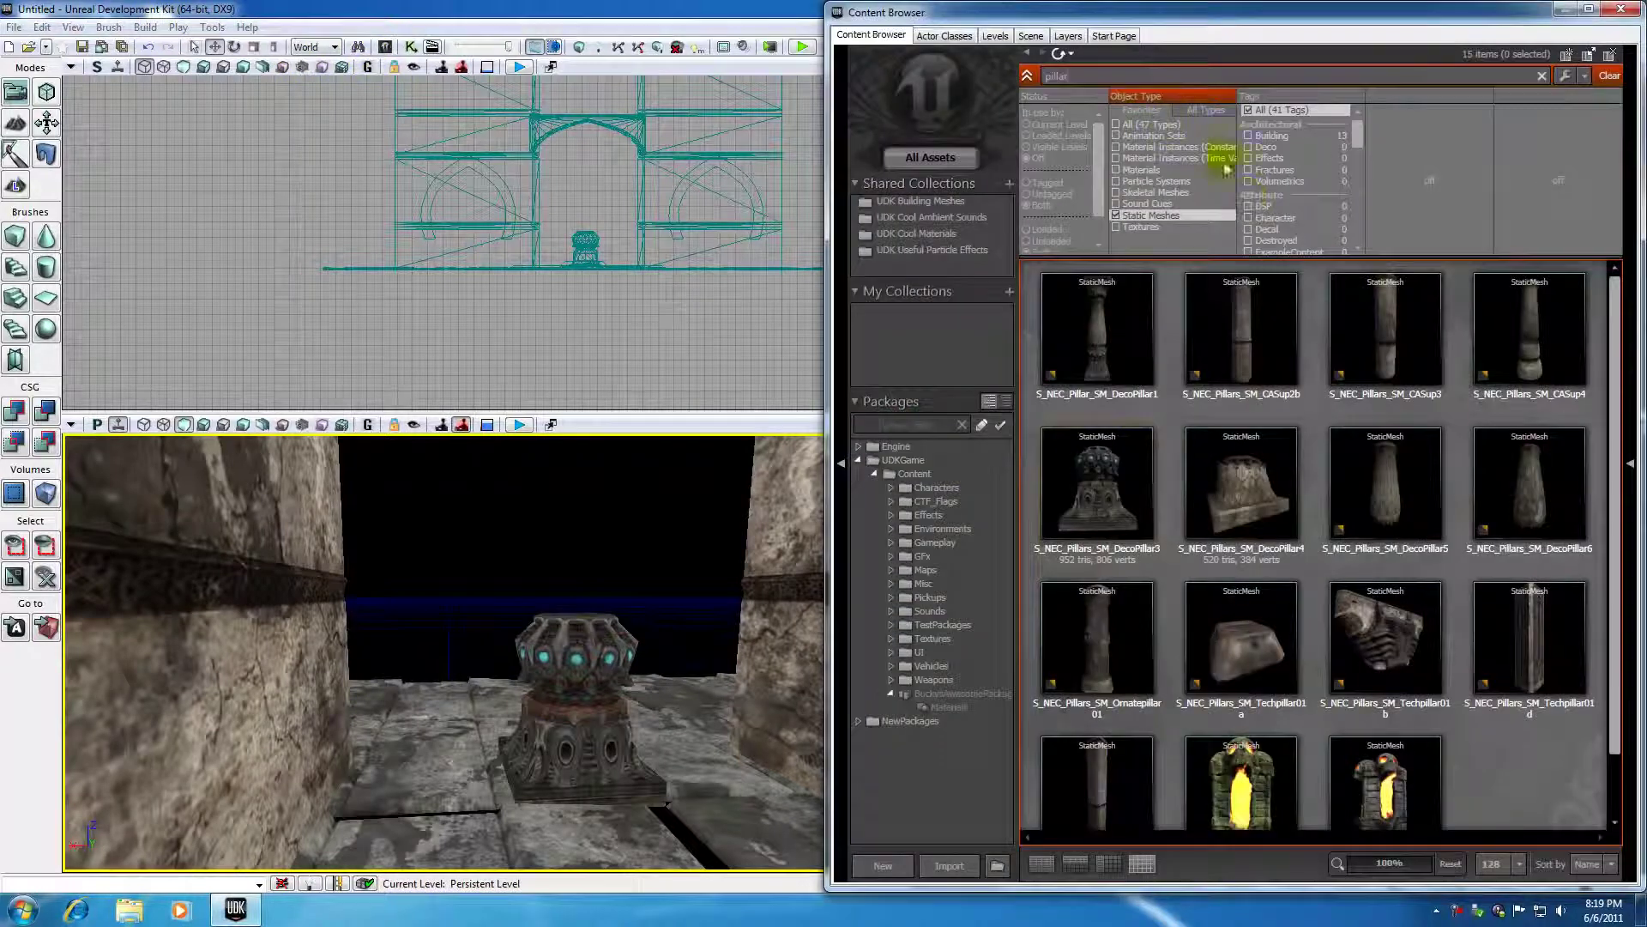
type("statu")
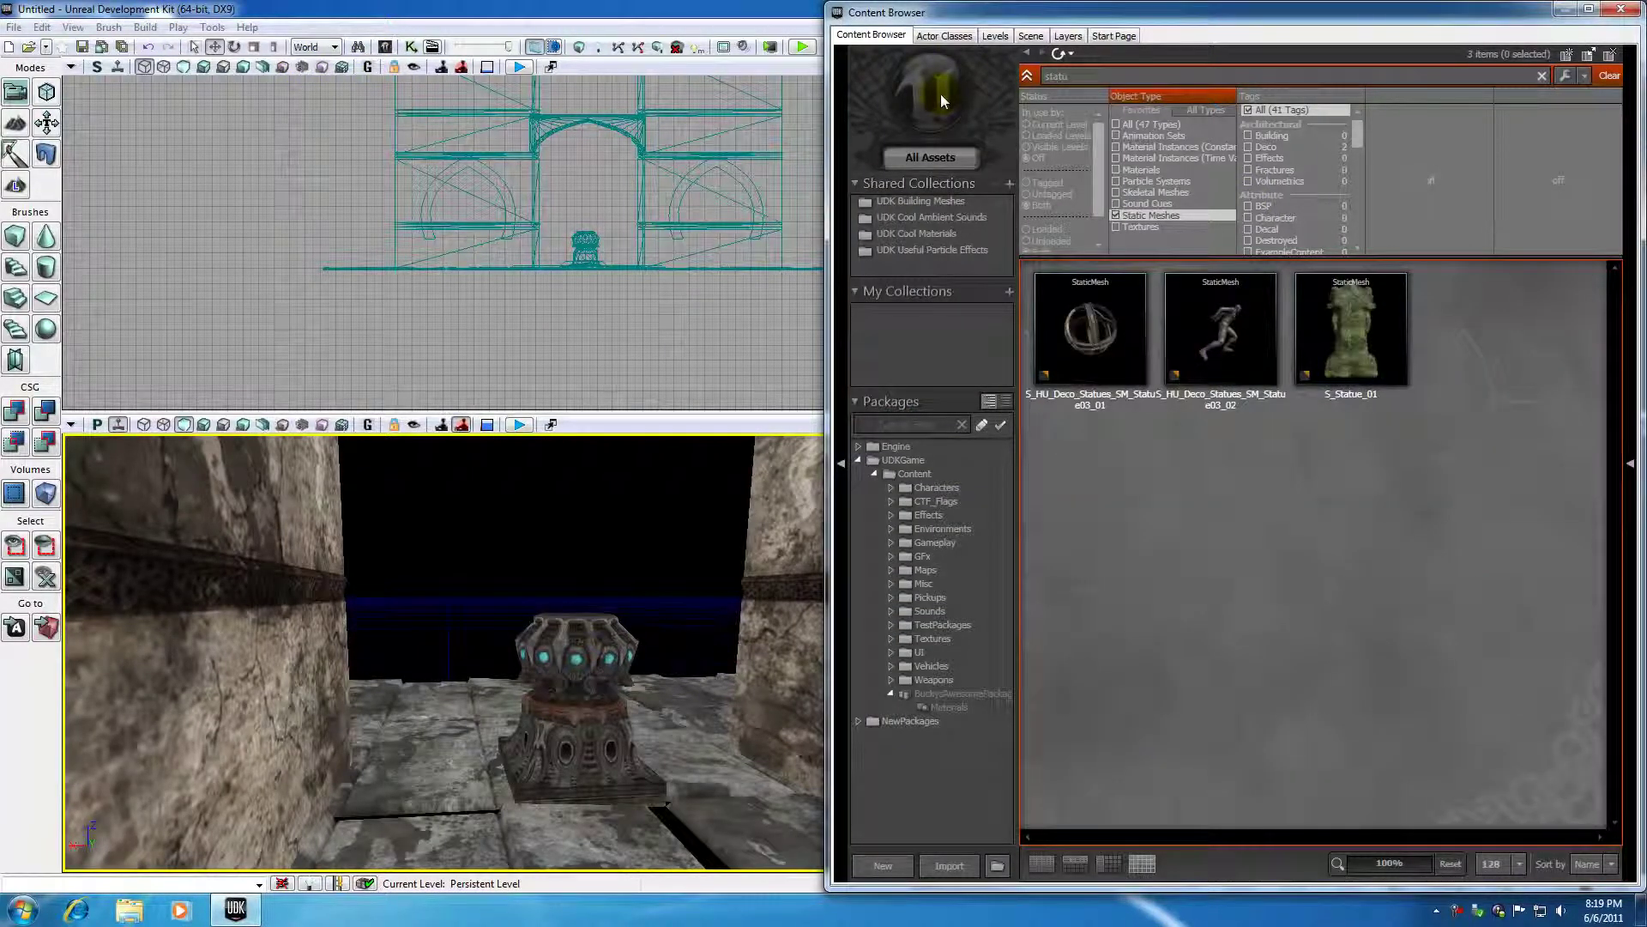
left_click(1383, 359)
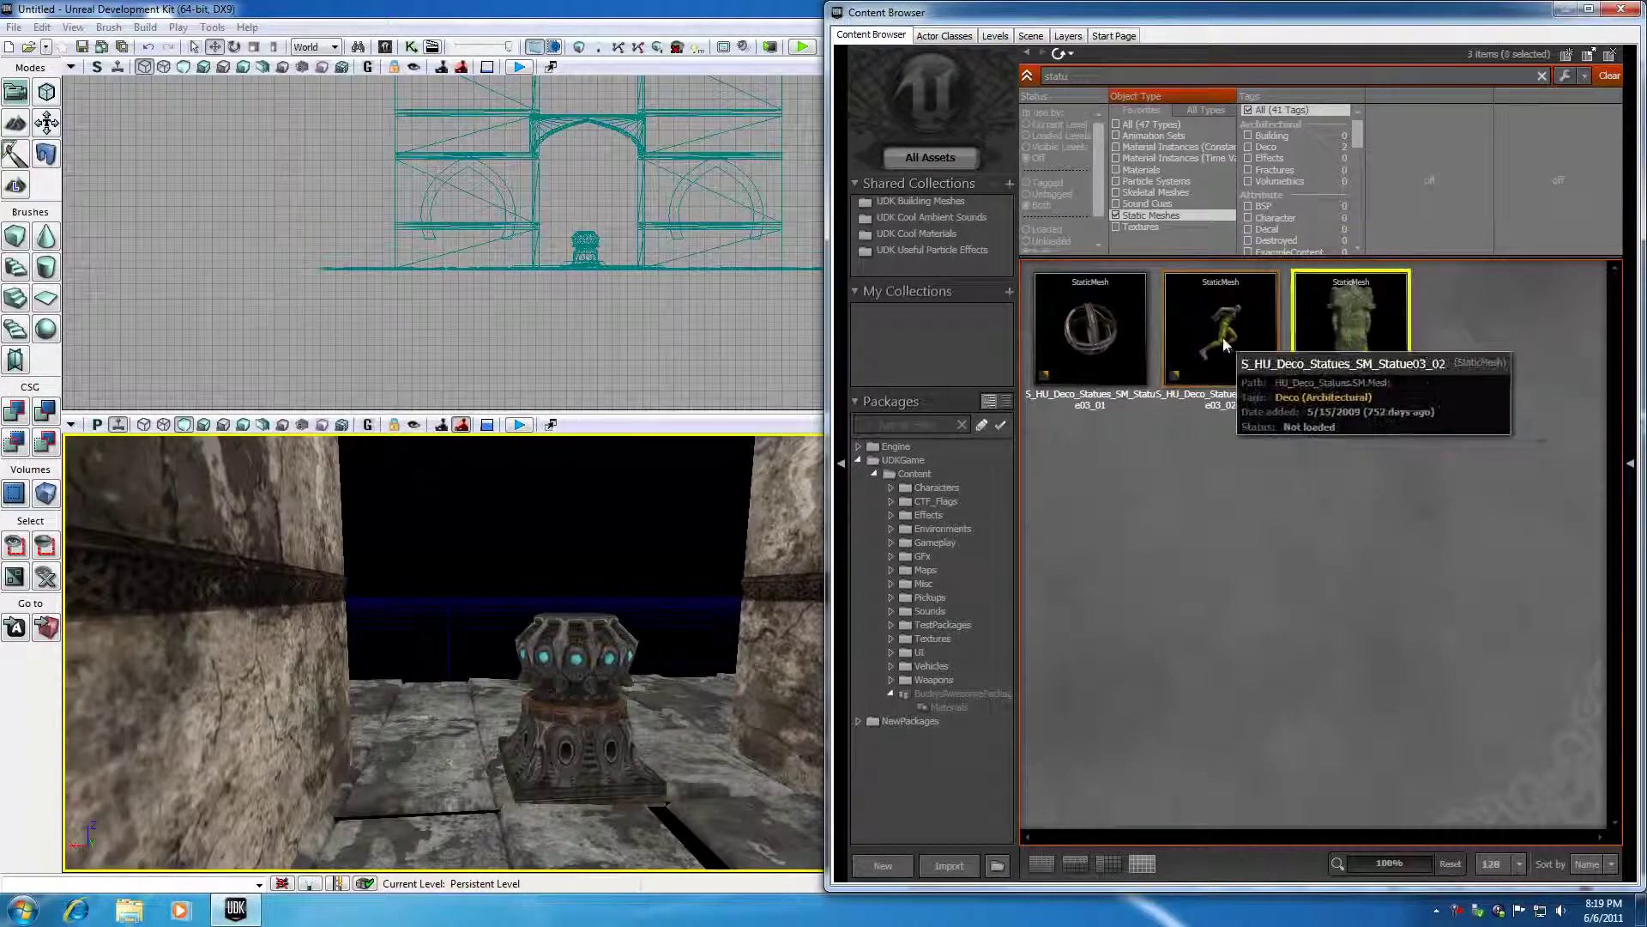
left_click_drag(1223, 339, 618, 616)
left_click_drag(615, 560, 601, 668)
Align the statue with the pillar along the X axis and lower it so its feet are level with the pillar's top.
left_click_drag(678, 227, 626, 252)
scroll(581, 368, "up", 5)
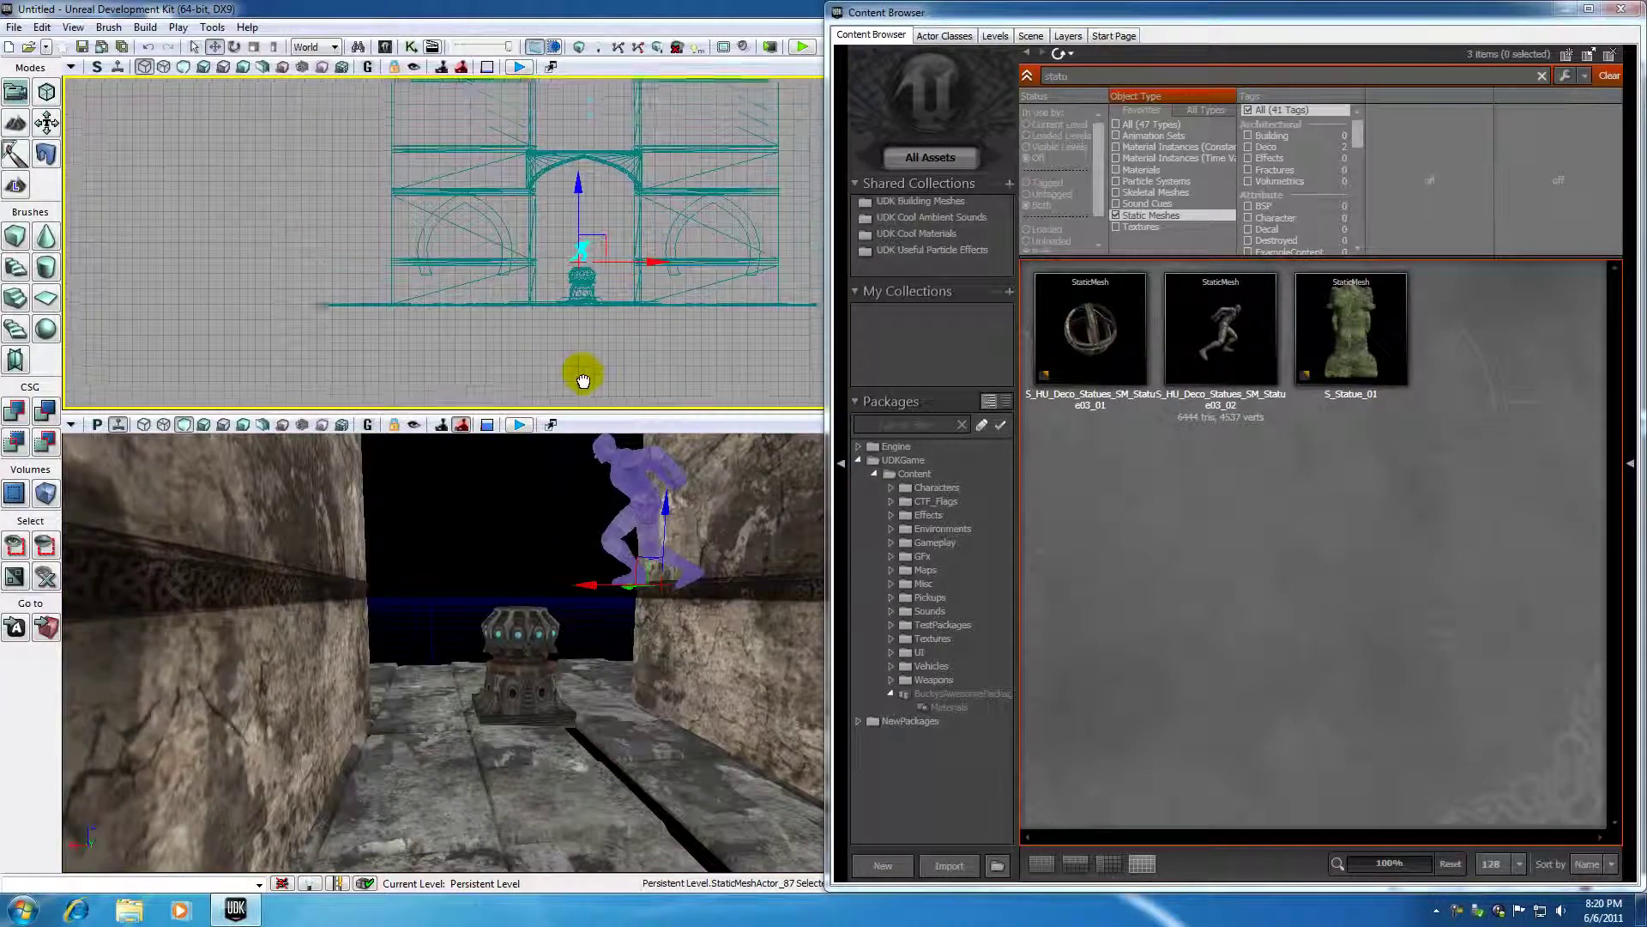
left_click_drag(590, 316, 596, 442)
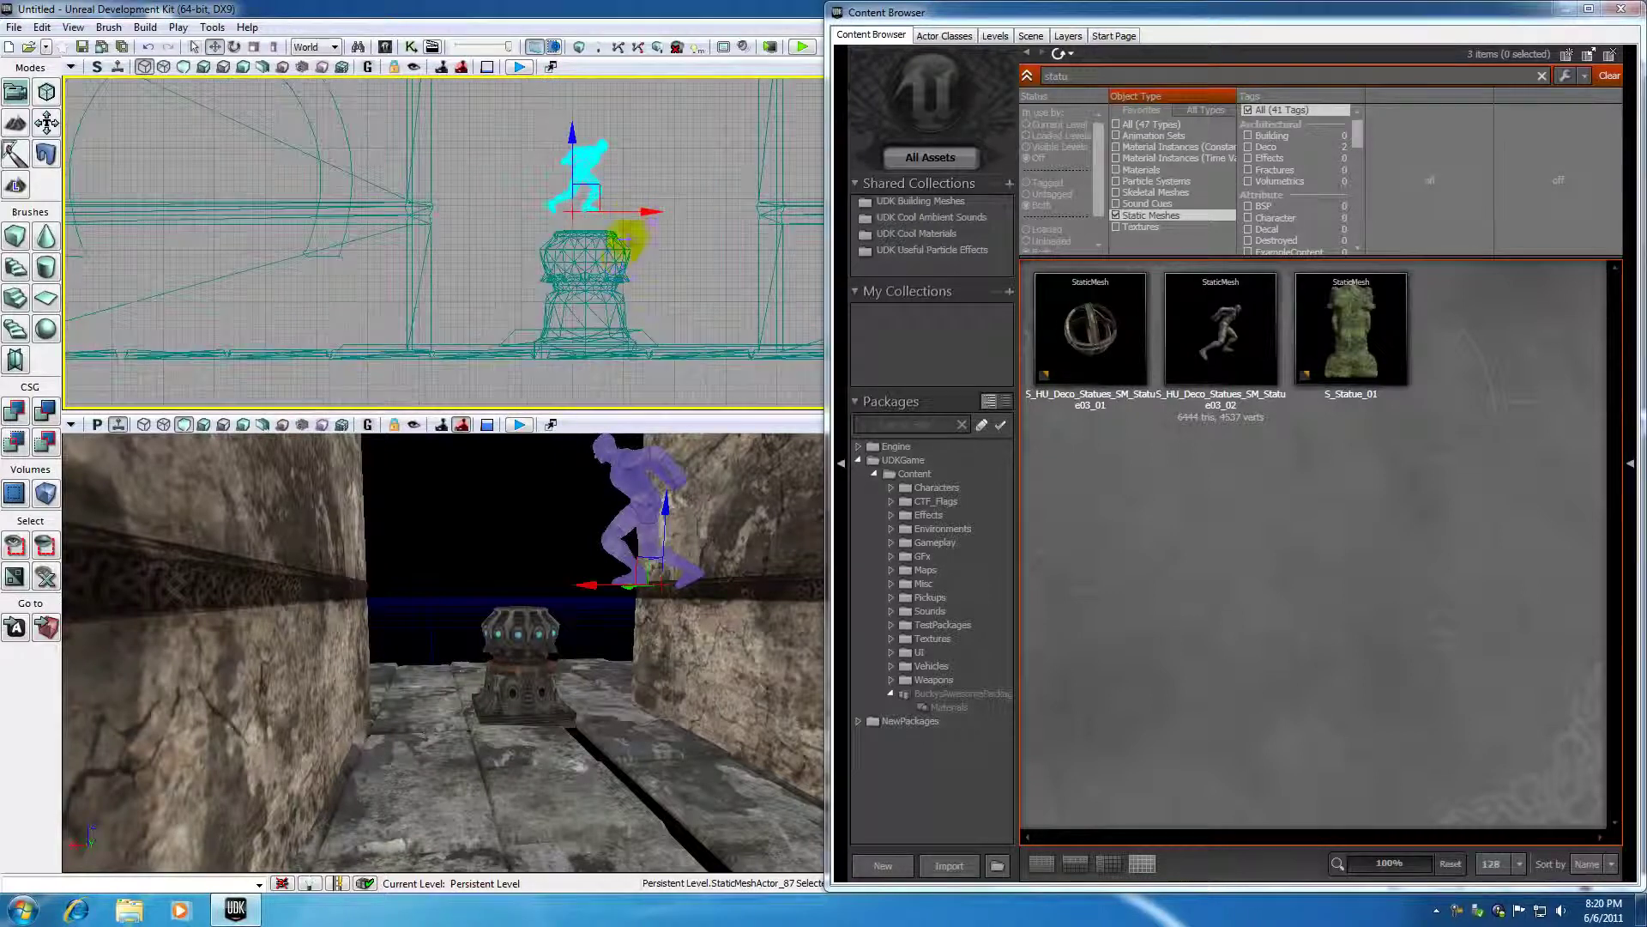
left_click_drag(643, 208, 649, 206)
left_click_drag(579, 128, 580, 141)
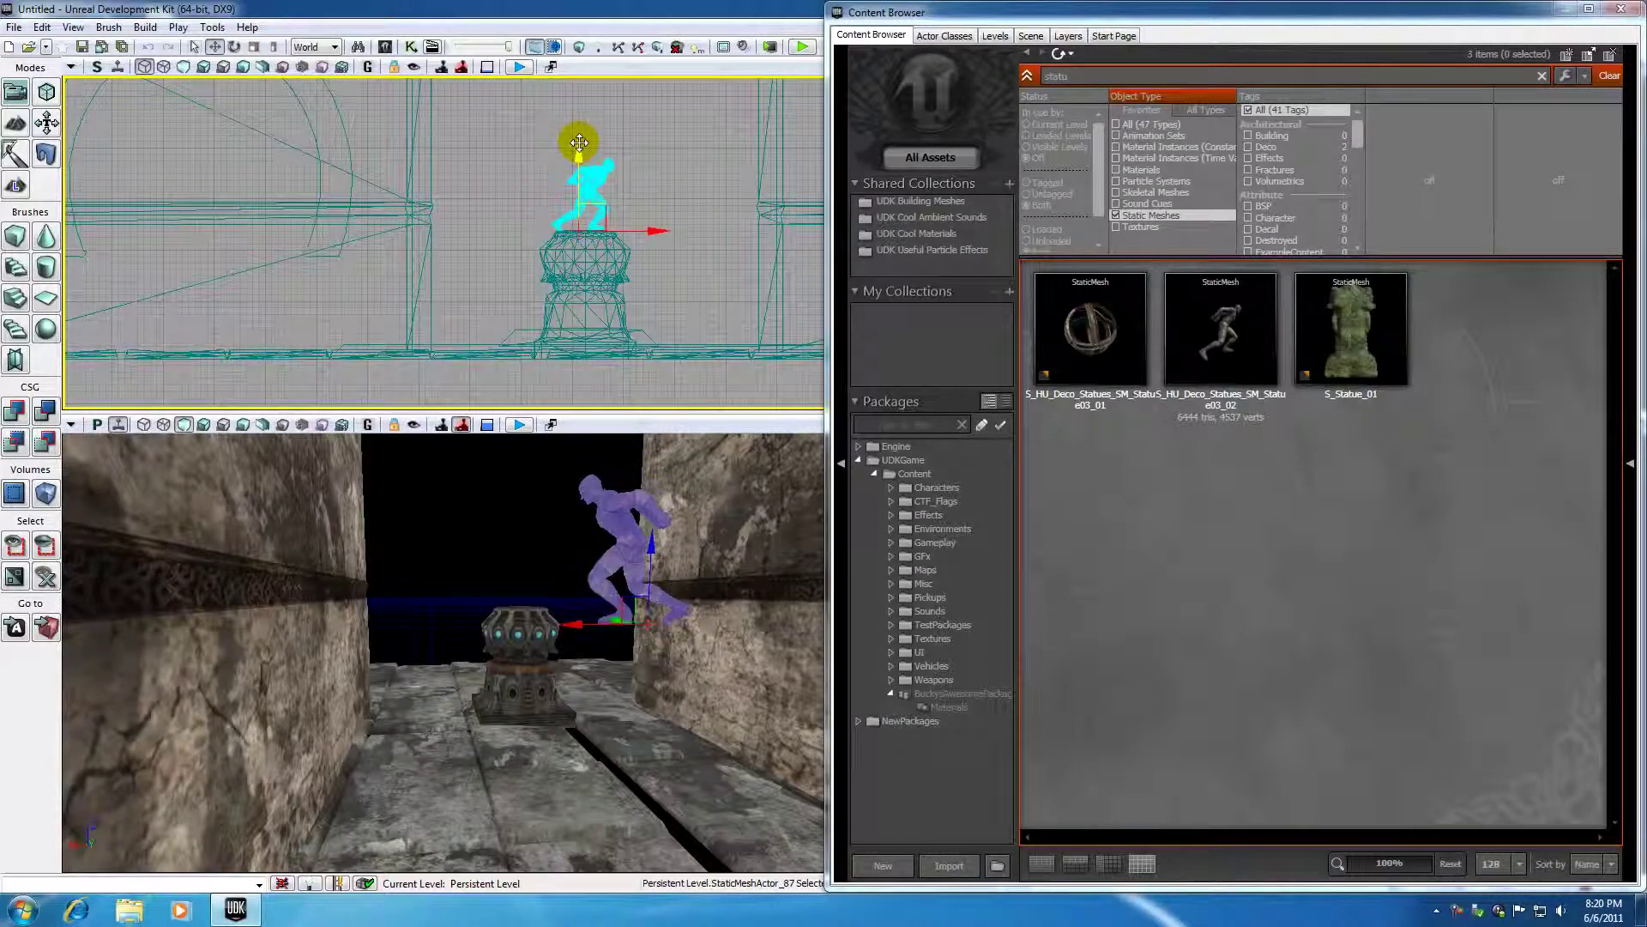
left_click(1620, 8)
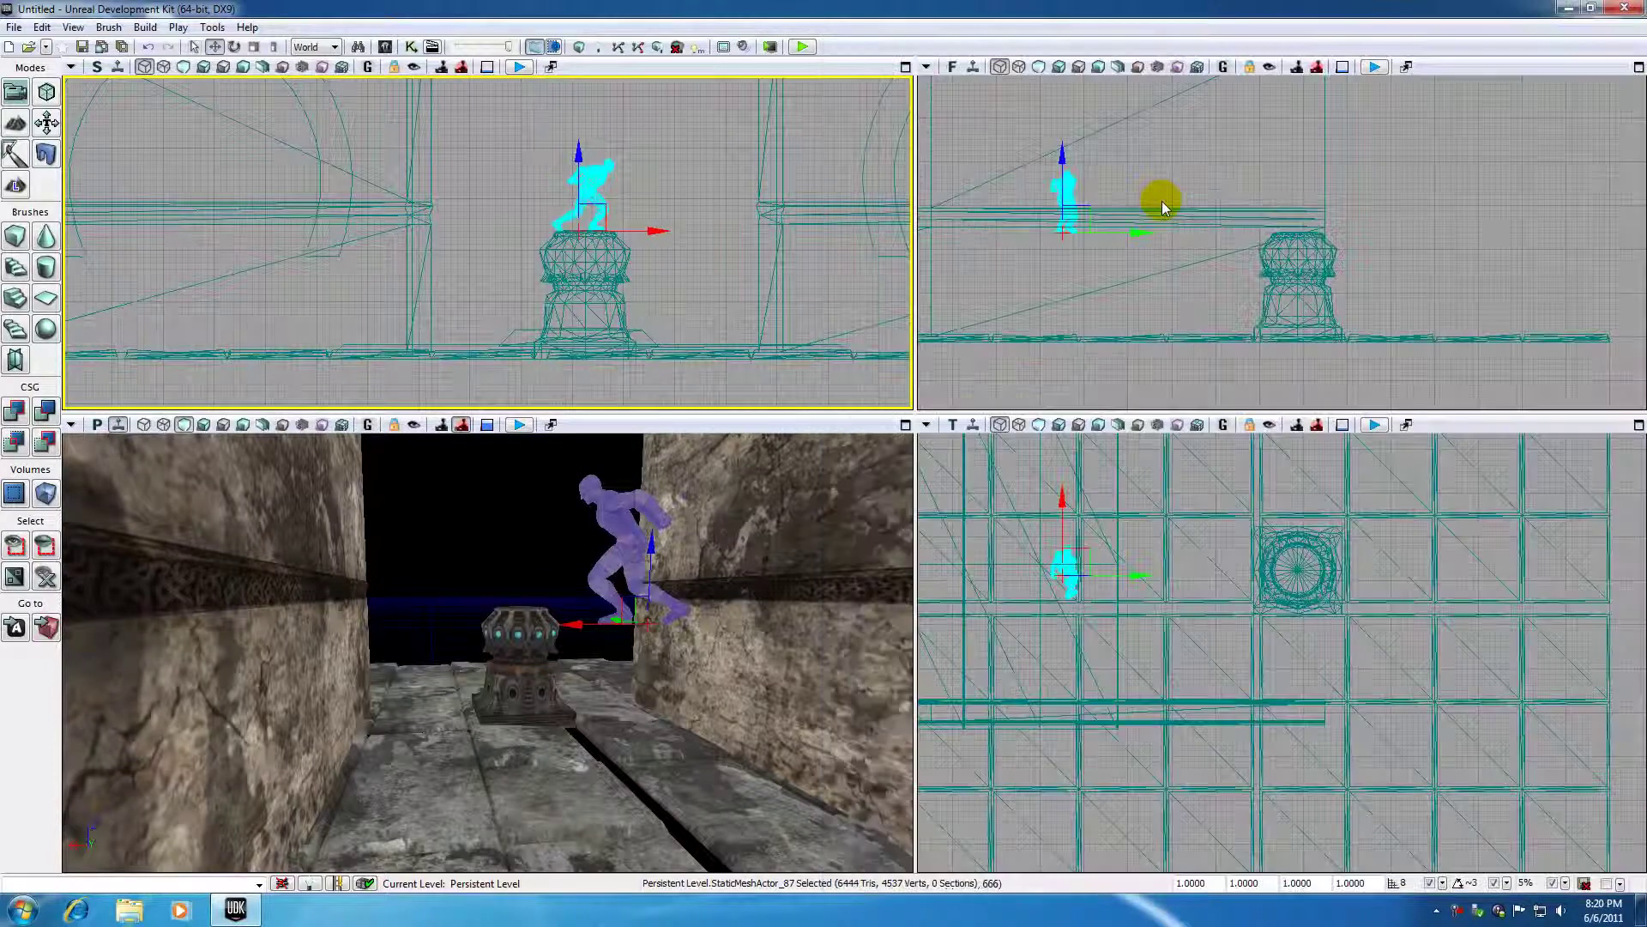
Move the statue along the Y axis until it stands centered on top of the pillar.
left_click_drag(1143, 231, 1371, 232)
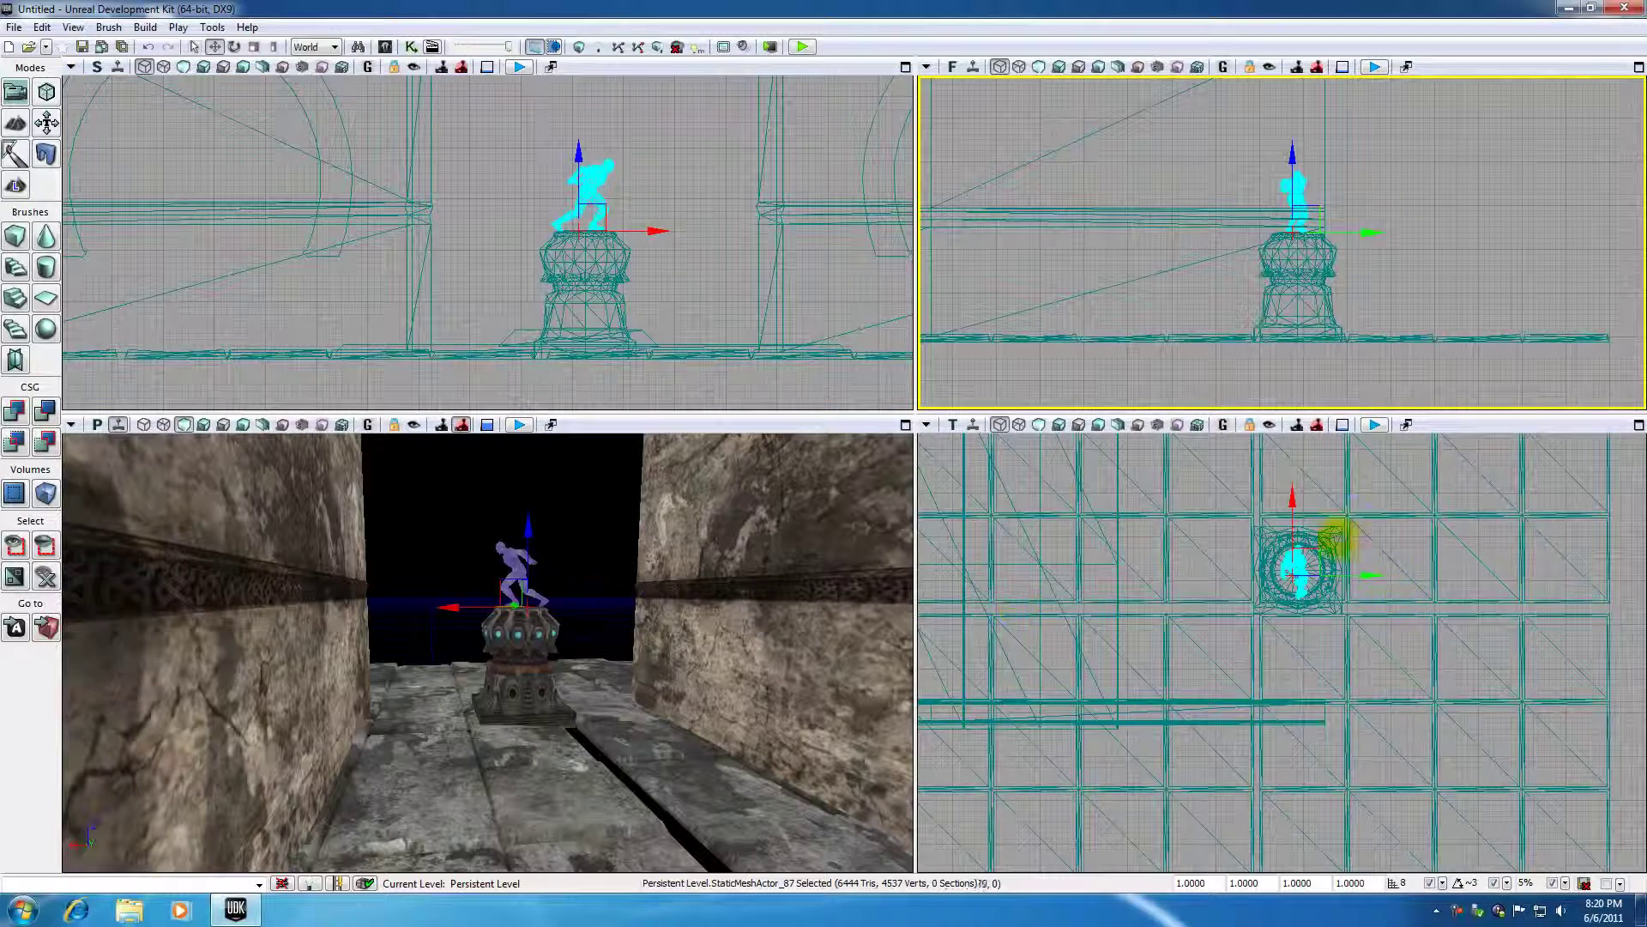
left_click(1290, 497)
left_click_drag(877, 603, 885, 549)
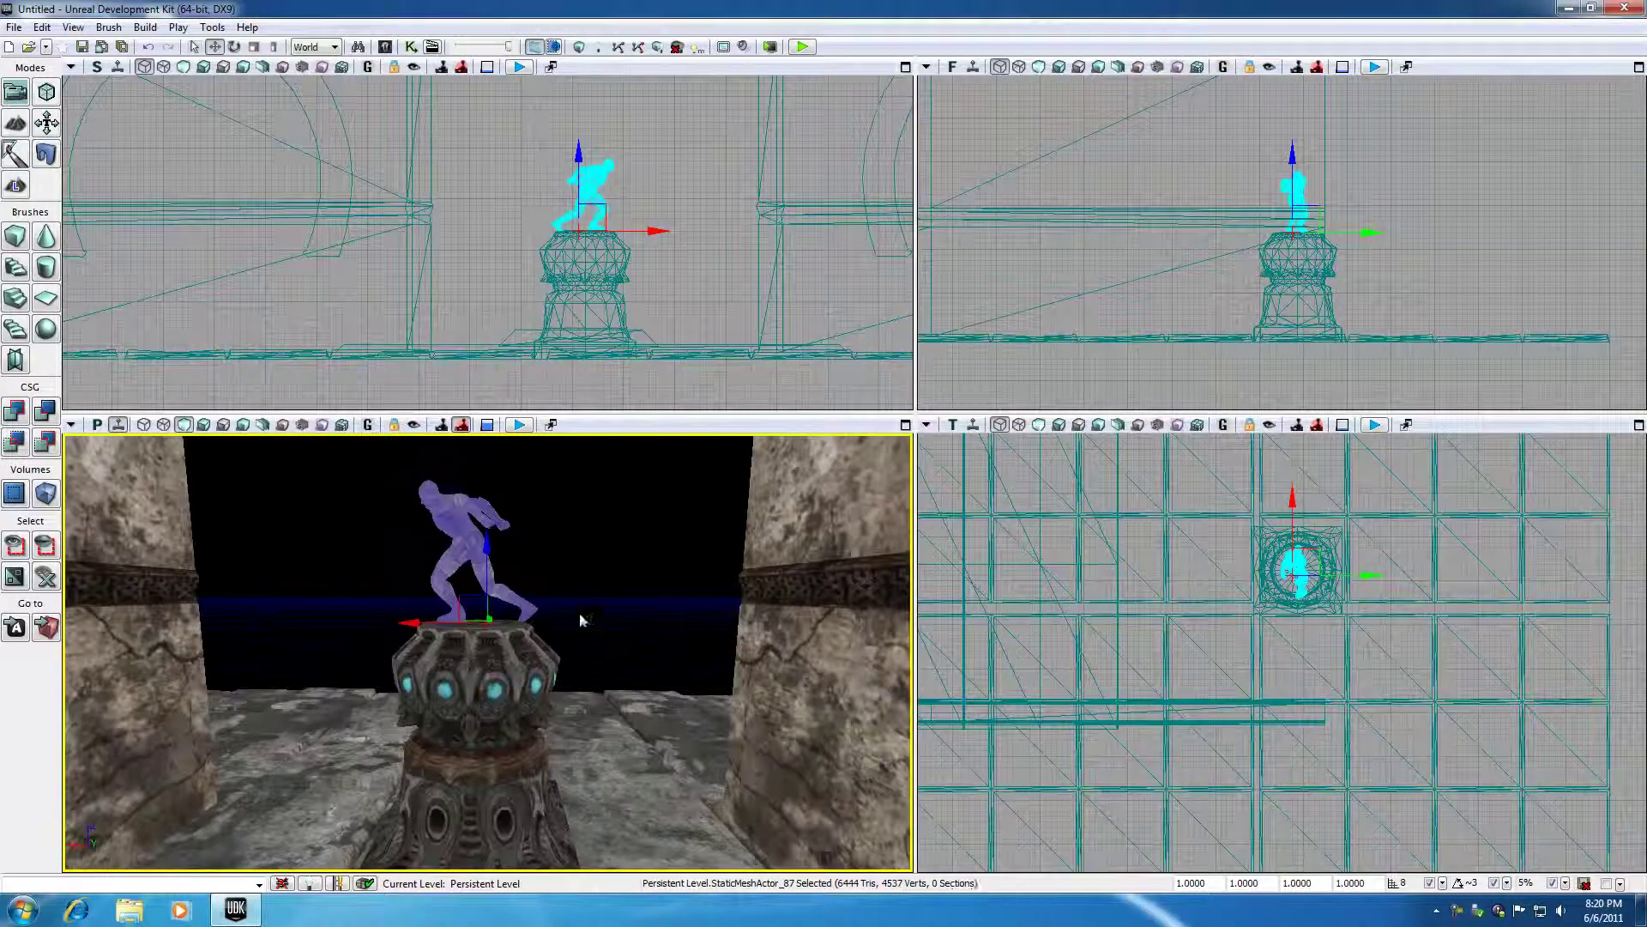
Rotate the statue about its vertical axis so it faces down the passage toward the entrance, and deselect it.
left_click(235, 46)
left_click_drag(1292, 674, 1364, 561)
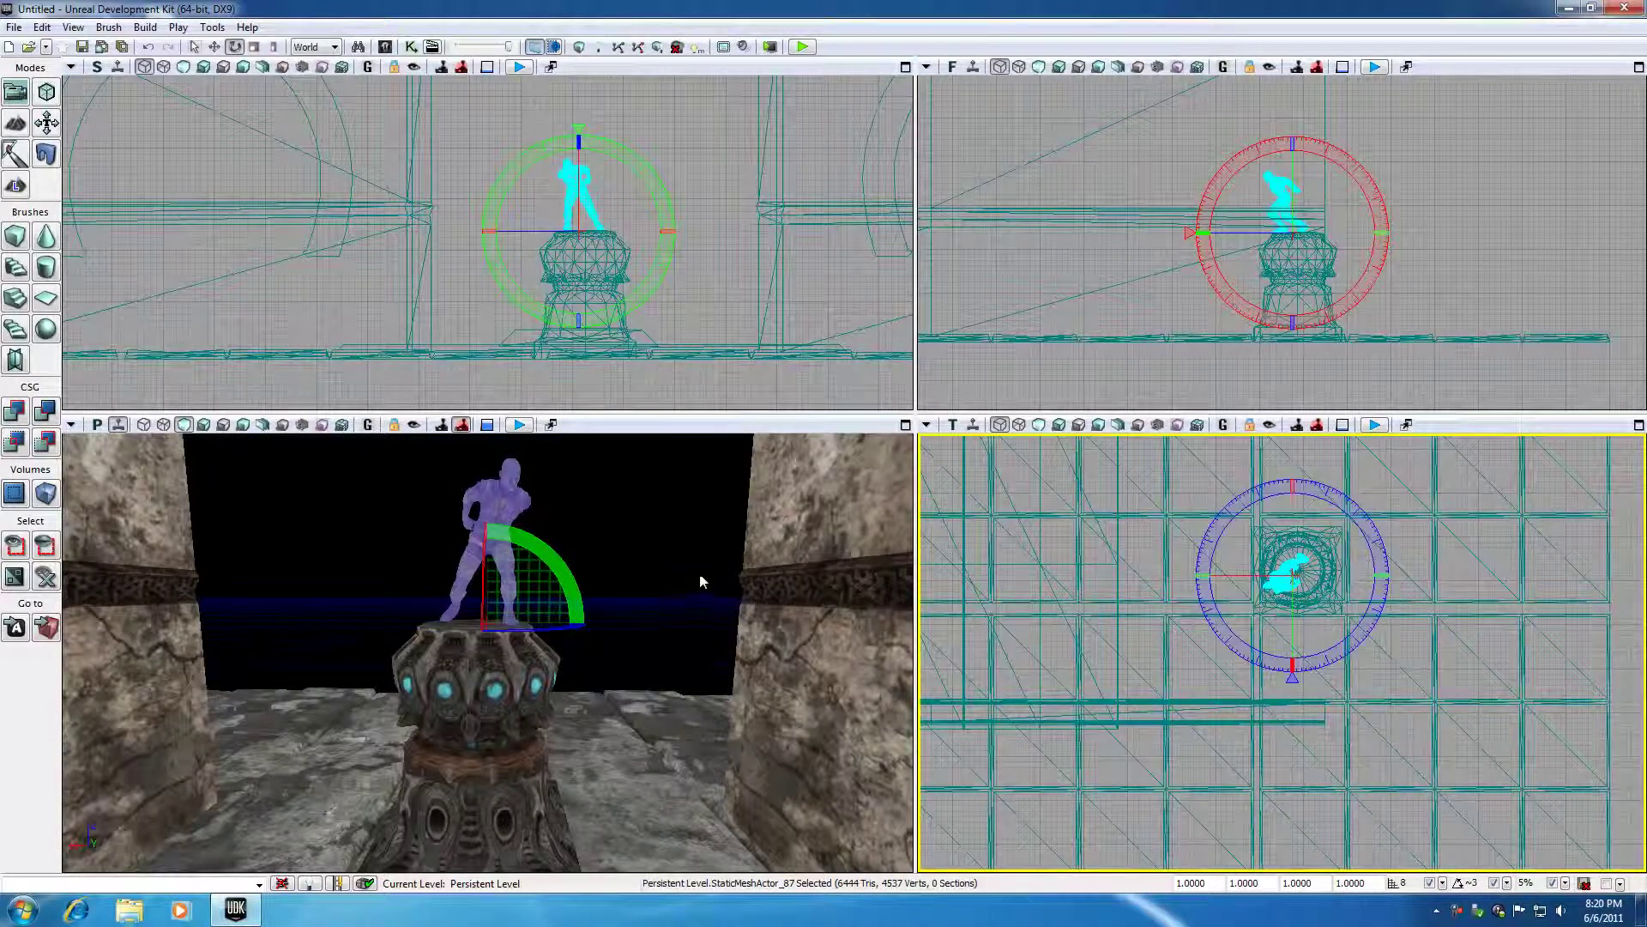
left_click(713, 586)
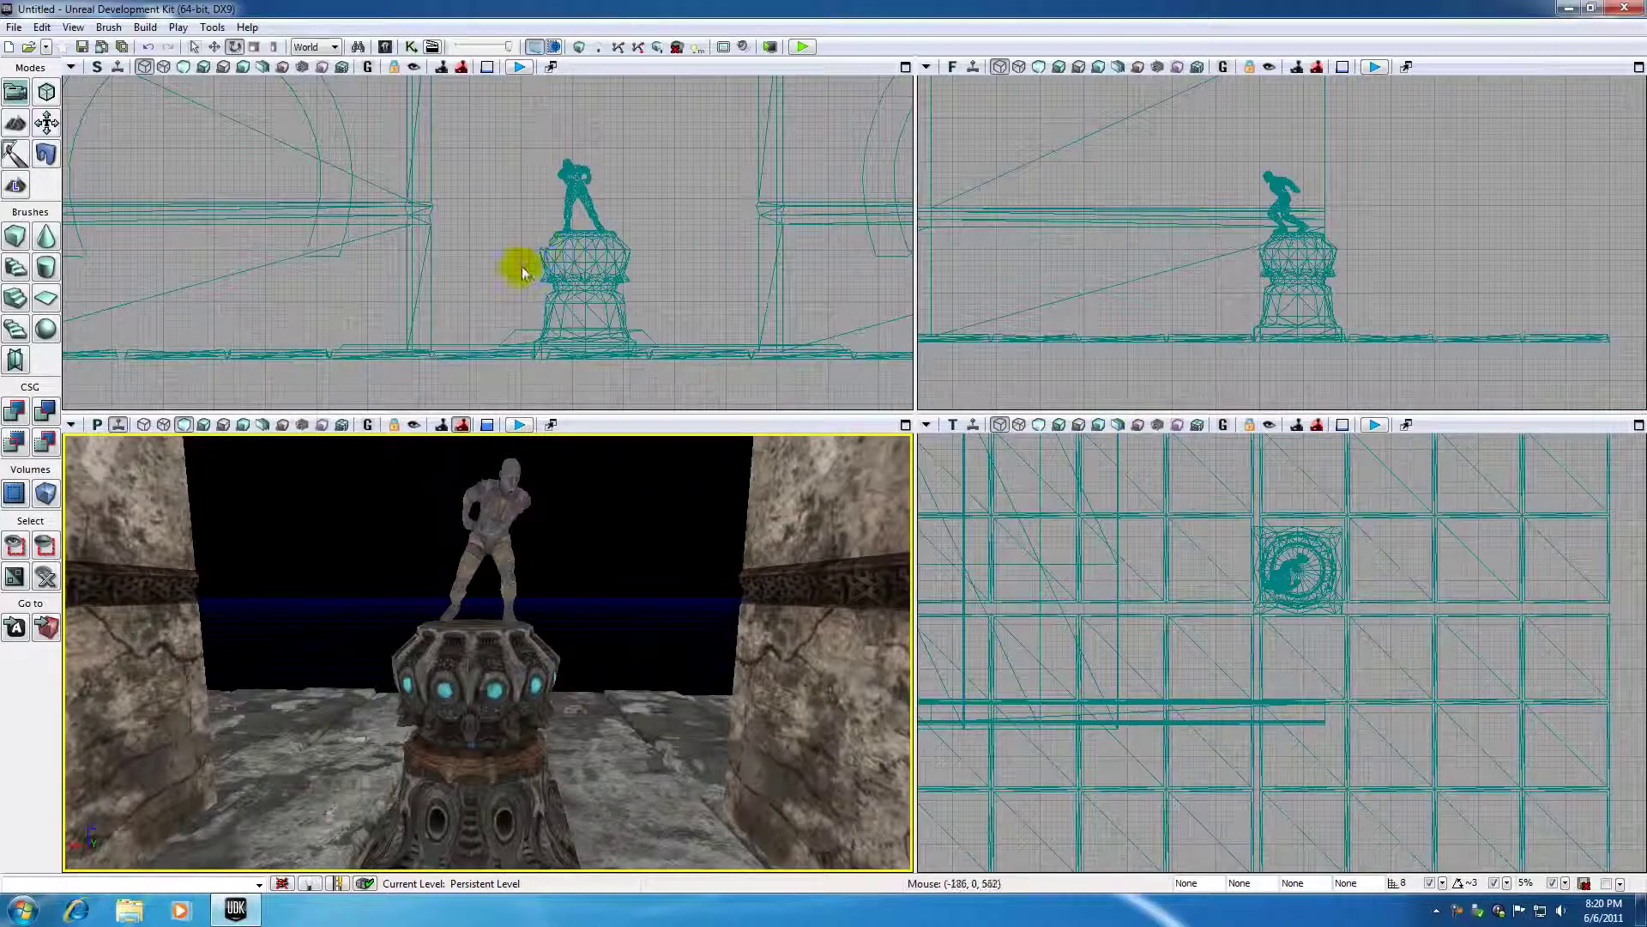
Inspect the statue's placement in the orthographic views and examine the building's front with its arch walls and floor pieces from outside.
left_click_drag(492, 278, 475, 383)
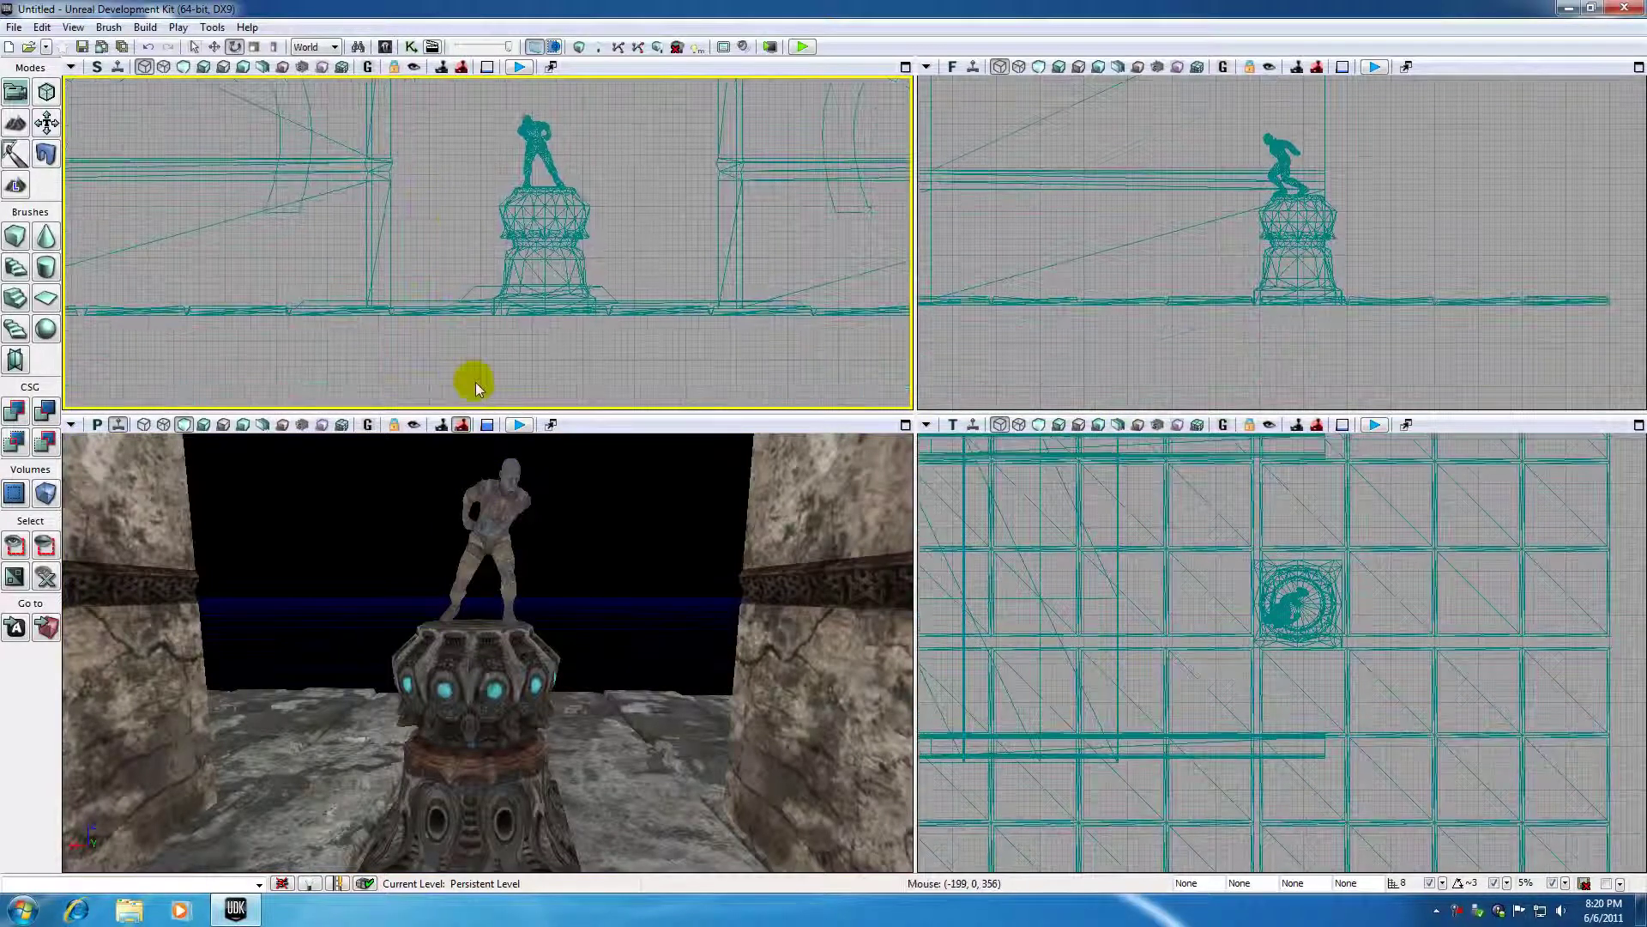
scroll(564, 547, "down", 6)
scroll(564, 547, "up", 5)
left_click_drag(563, 547, 560, 845)
right_click_drag(568, 547, 568, 522)
left_click_drag(575, 550, 569, 540)
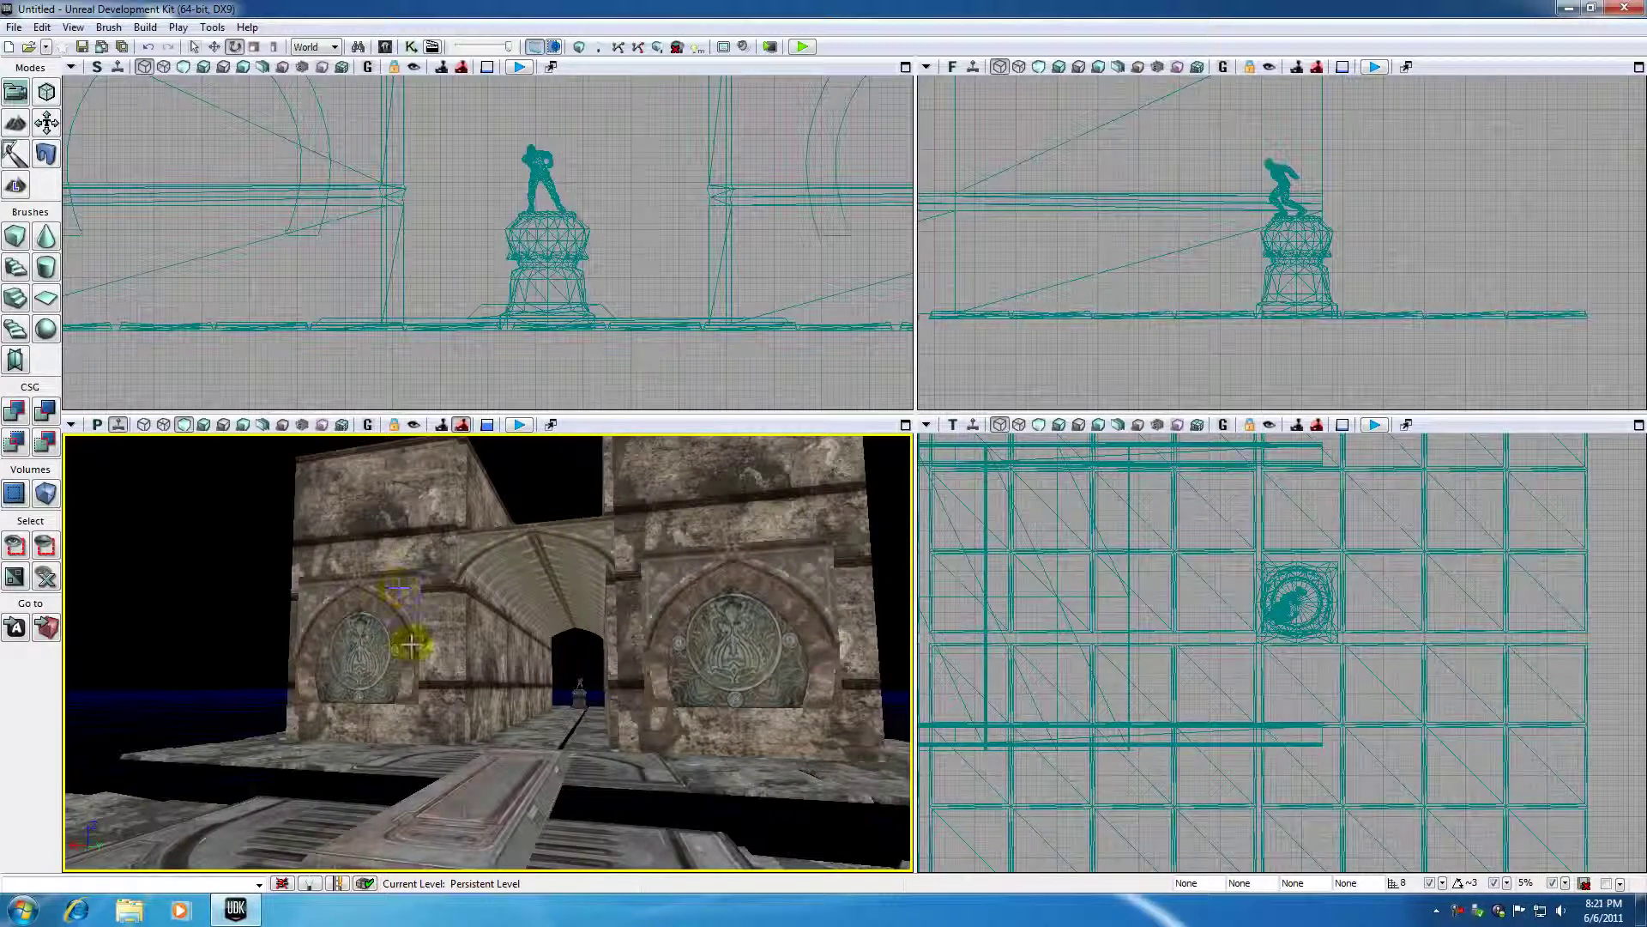
left_click(788, 775)
left_click(399, 778)
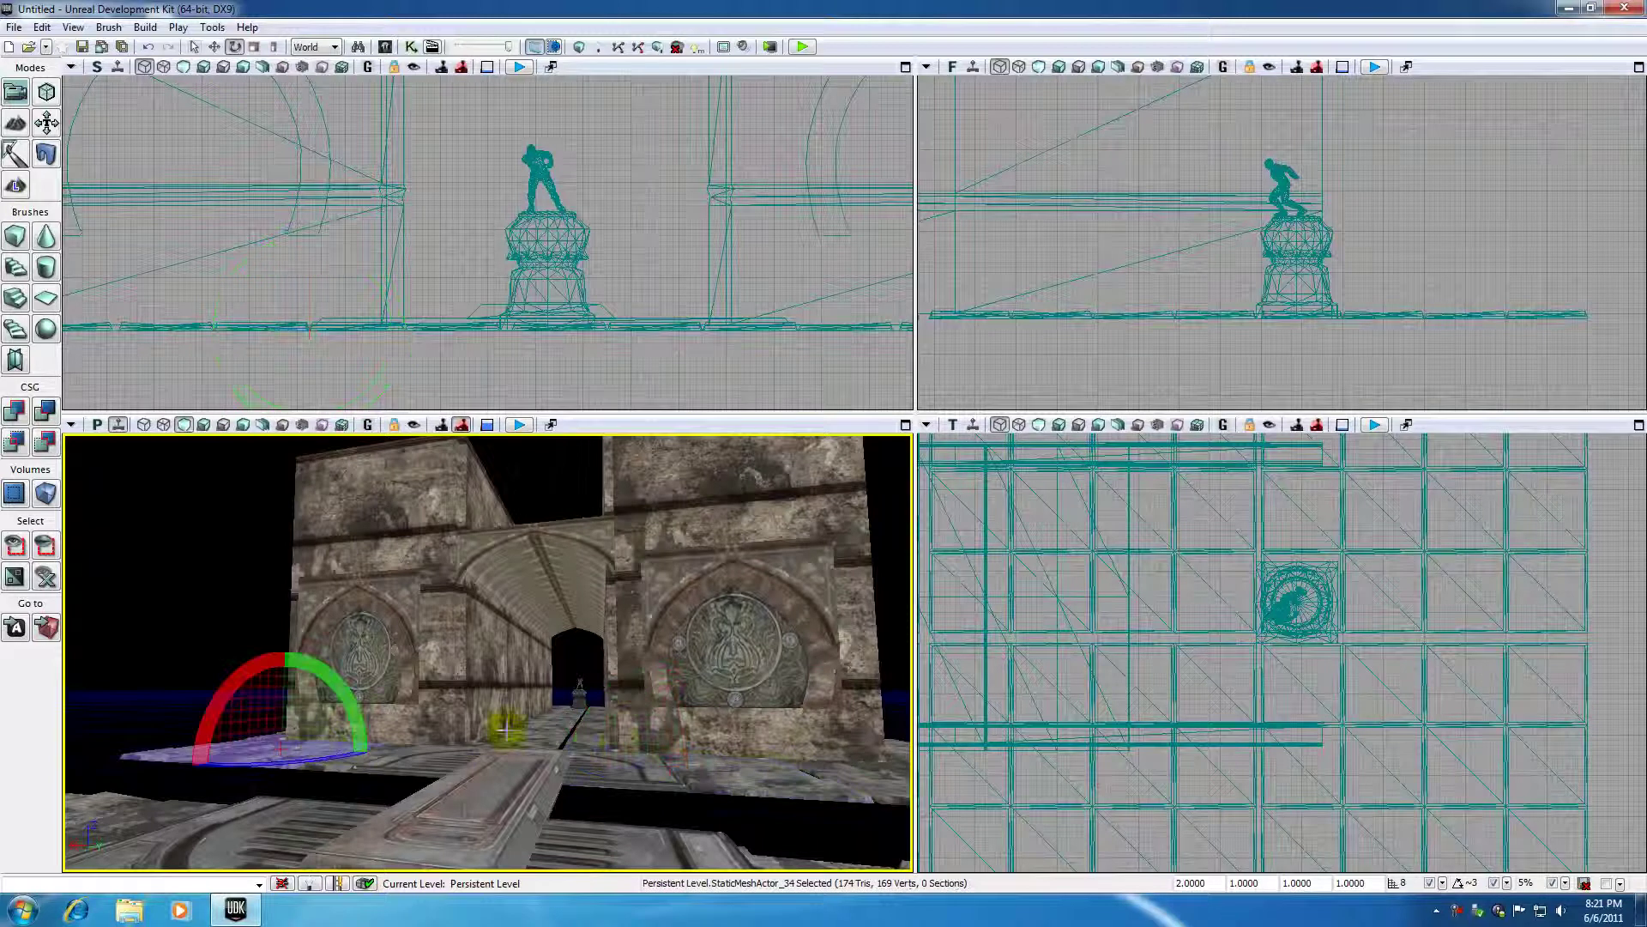
left_click_drag(408, 502, 420, 501)
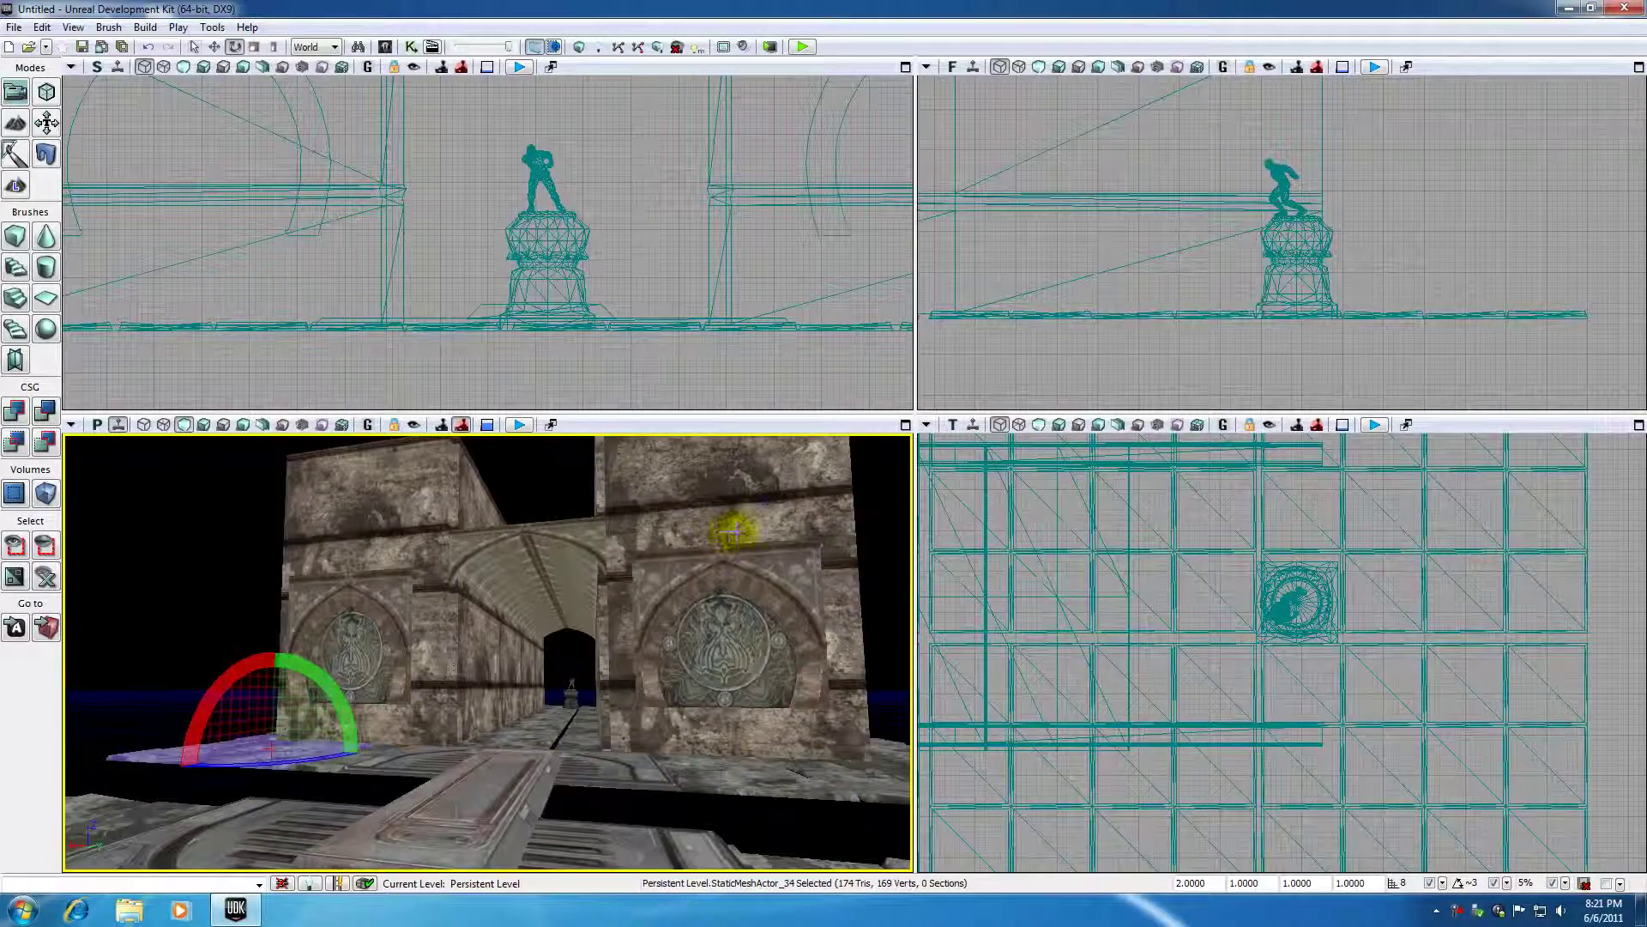
left_click(735, 520)
Examine the vaulted passage from its entrance, checking the side walls and ceiling up to the statue on the pillar at its end.
left_click_drag(554, 679, 555, 600)
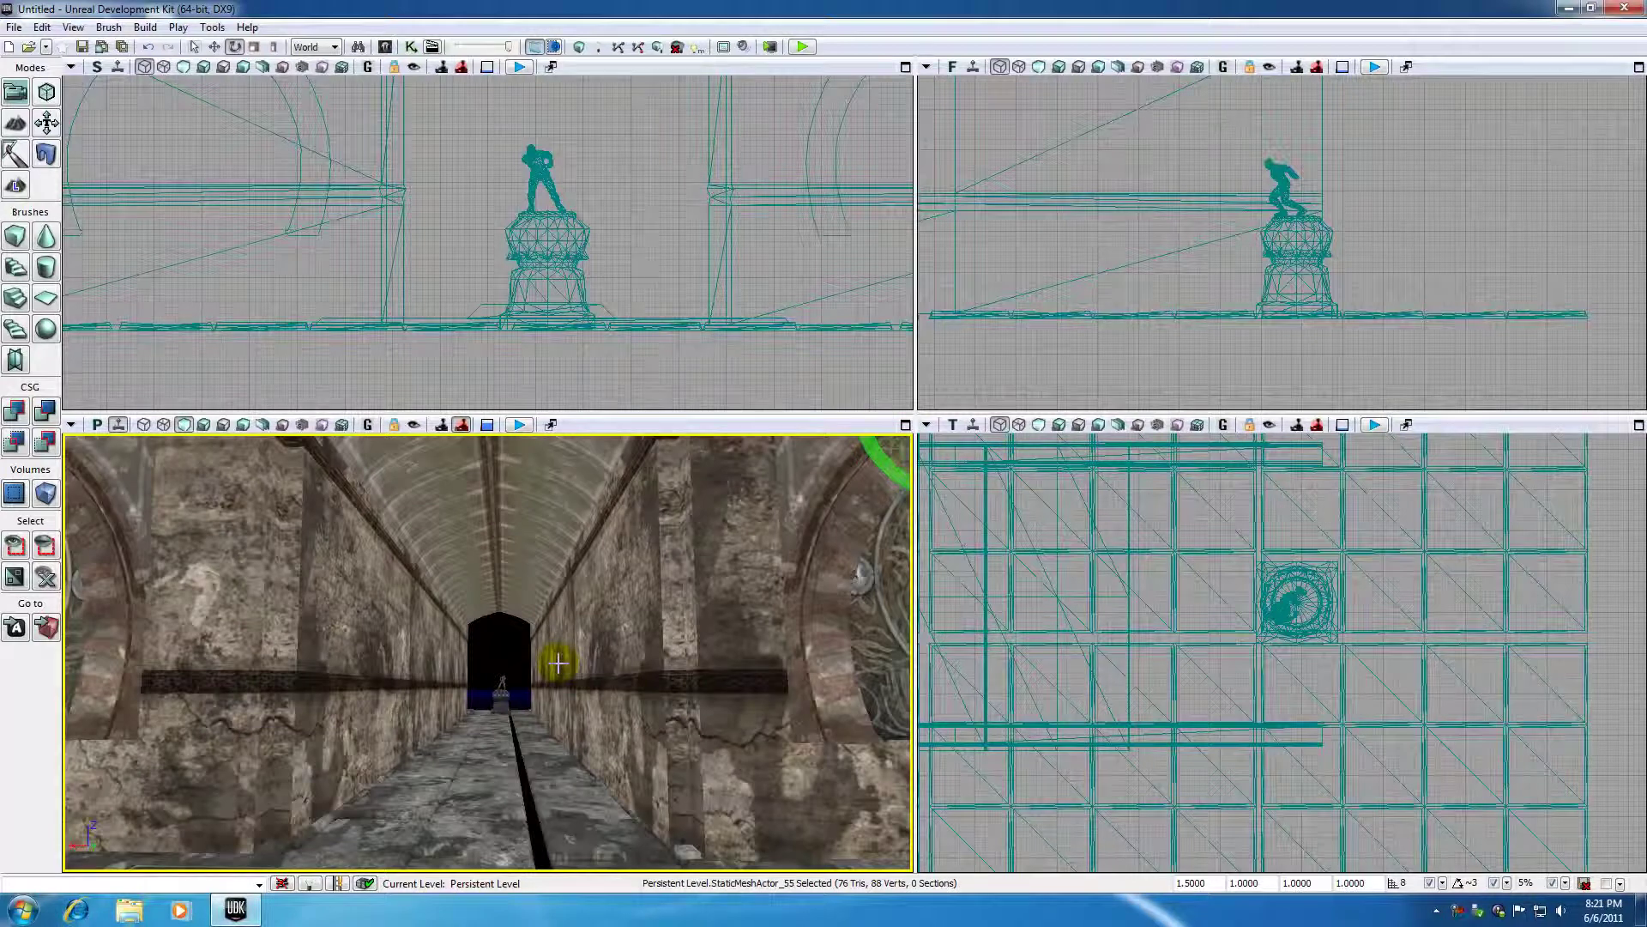
left_click_drag(492, 652, 298, 608)
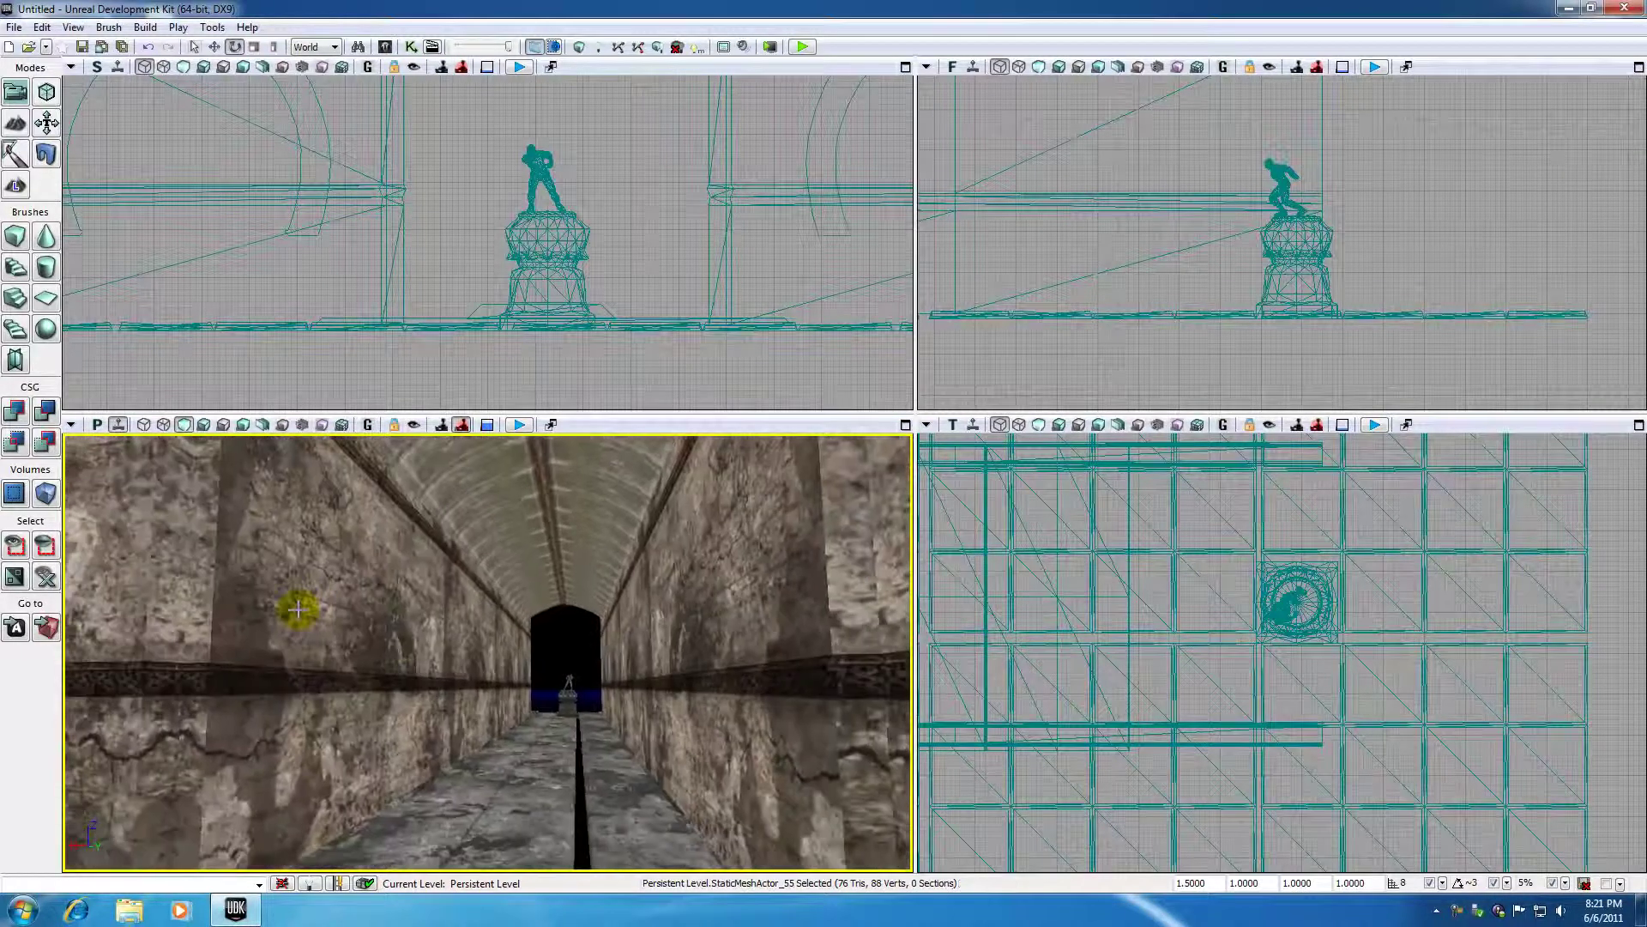
left_click(361, 607)
left_click(504, 631)
left_click(521, 632)
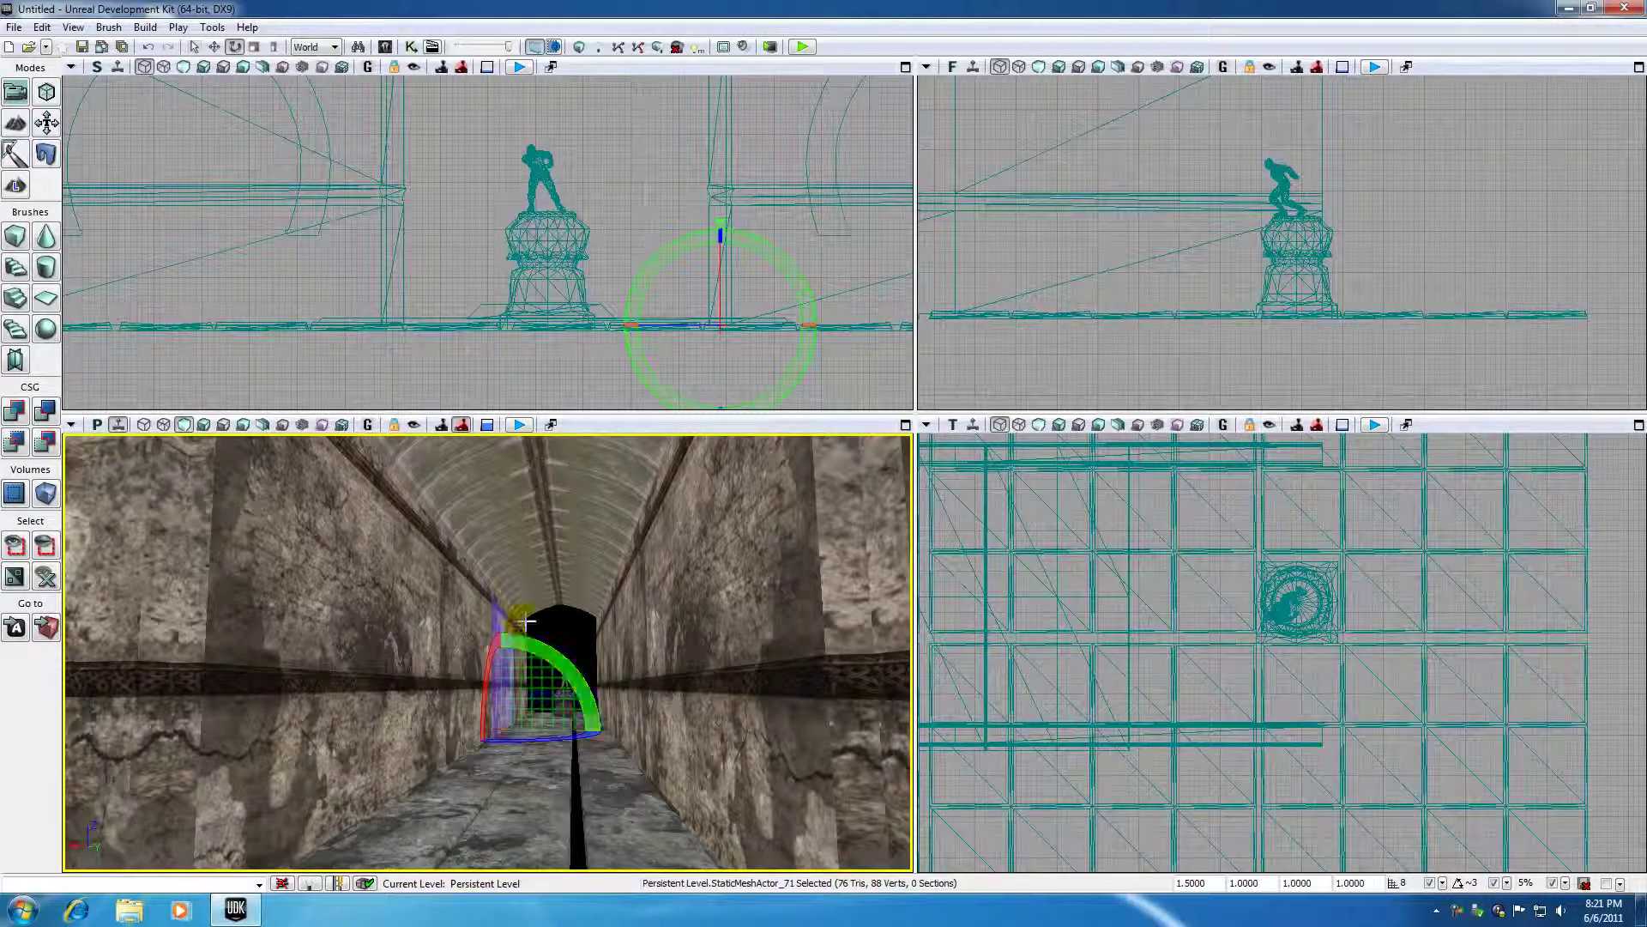
left_click(565, 630)
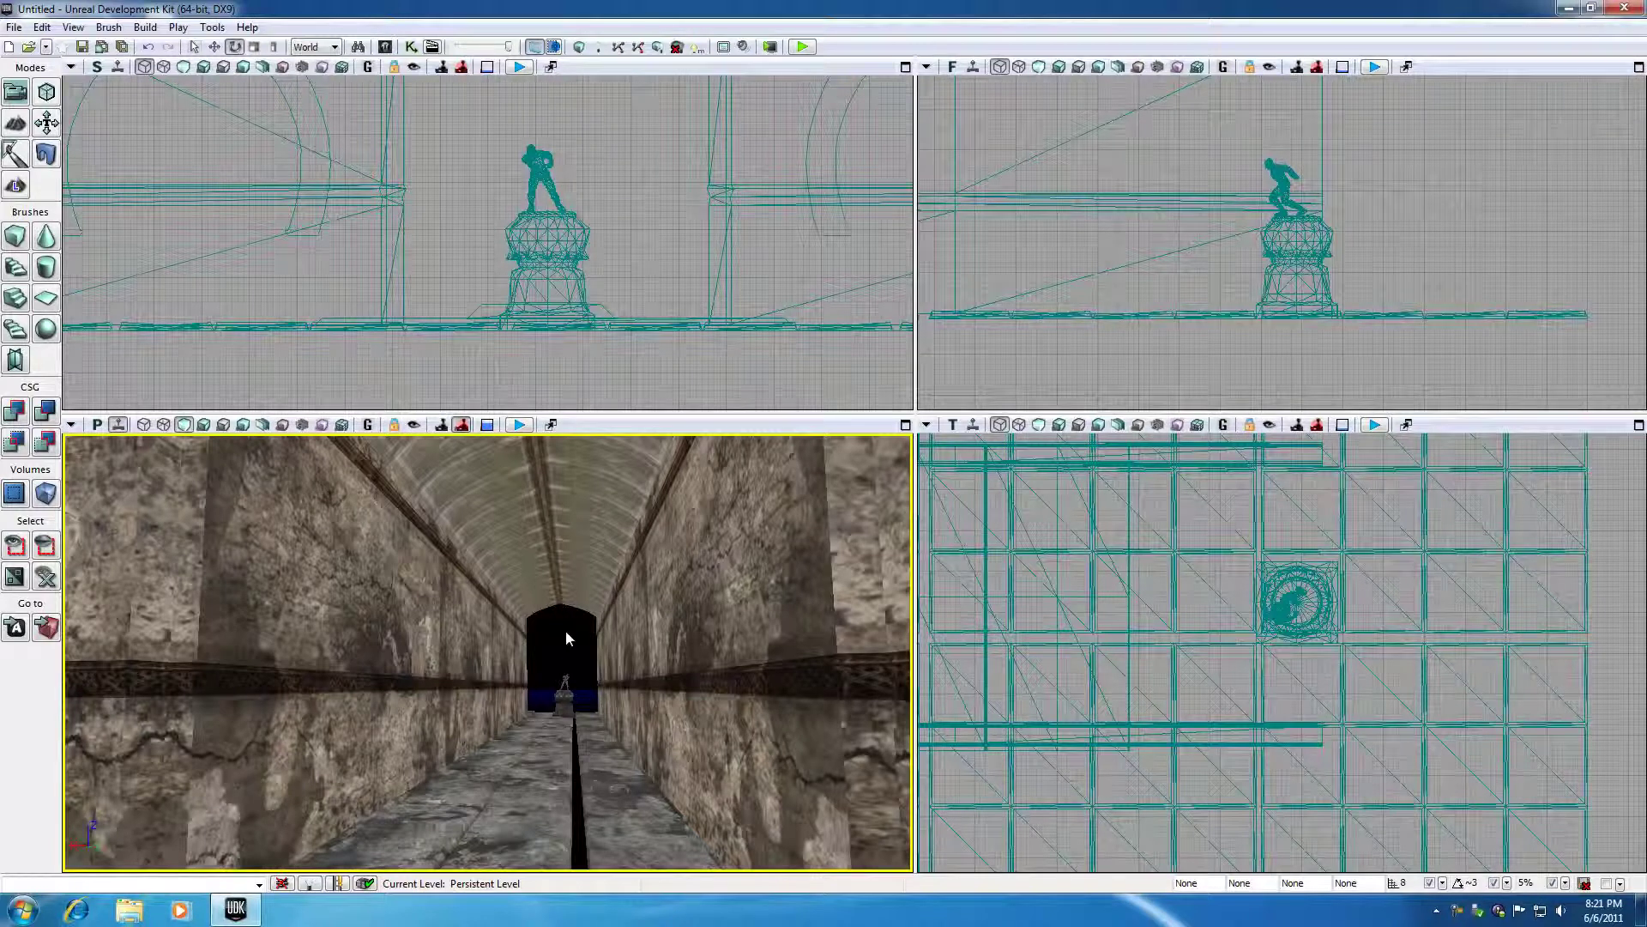
left_click_drag(567, 652, 549, 487)
left_click_drag(549, 562, 568, 660)
left_click(568, 661)
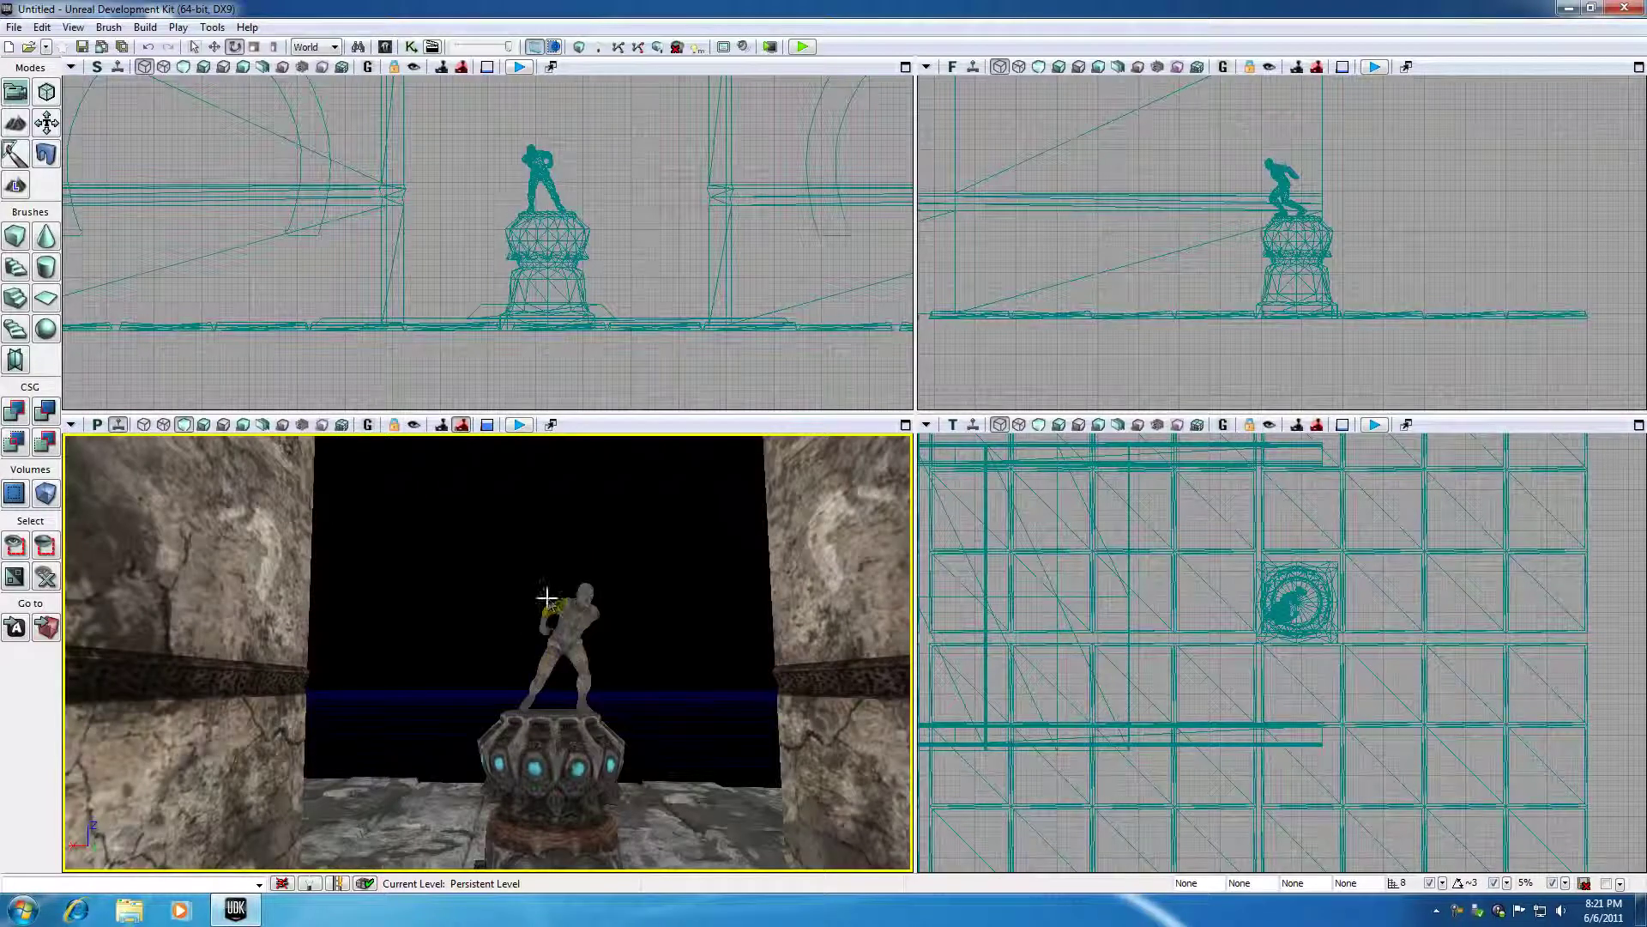